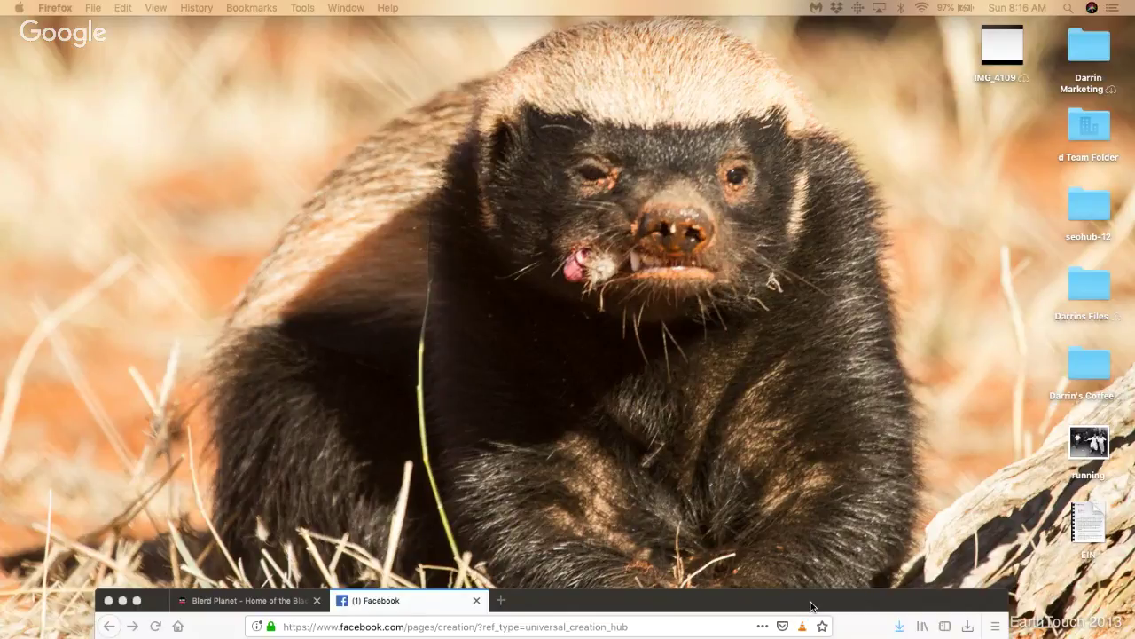
Step: Raise the Firefox window to full view, showing blerdplanet.com and the Facebook Create a Page tab
{"action": "left_click_drag", "start_coordinate": [810, 606], "coordinate": [818, 77]}
{"action": "left_click", "coordinate": [258, 69]}
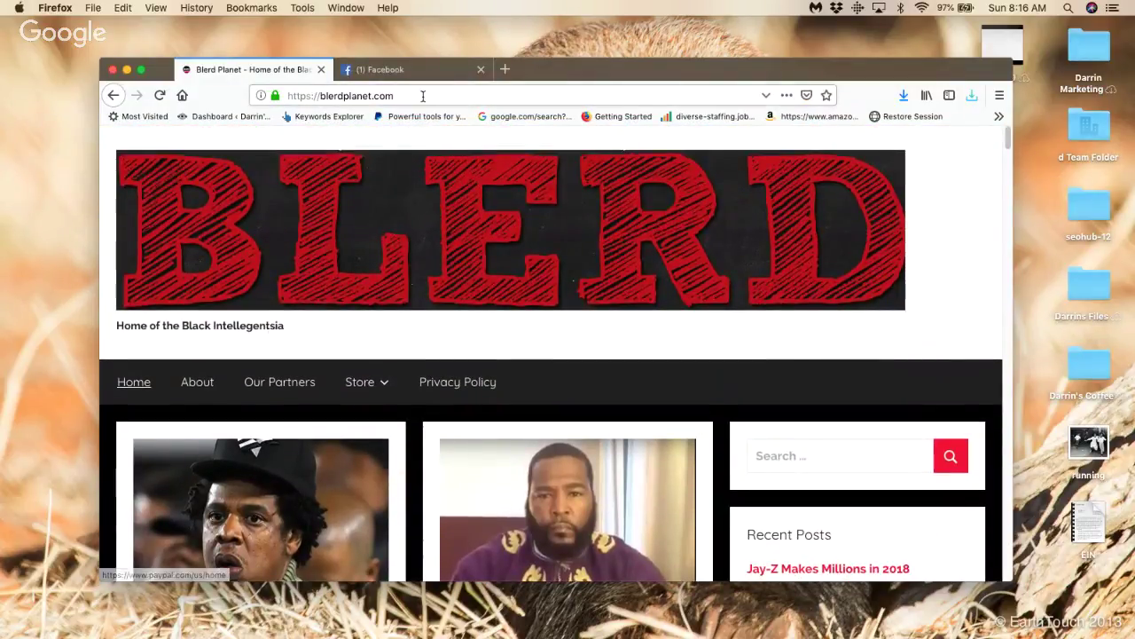
{"action": "left_click", "coordinate": [297, 96]}
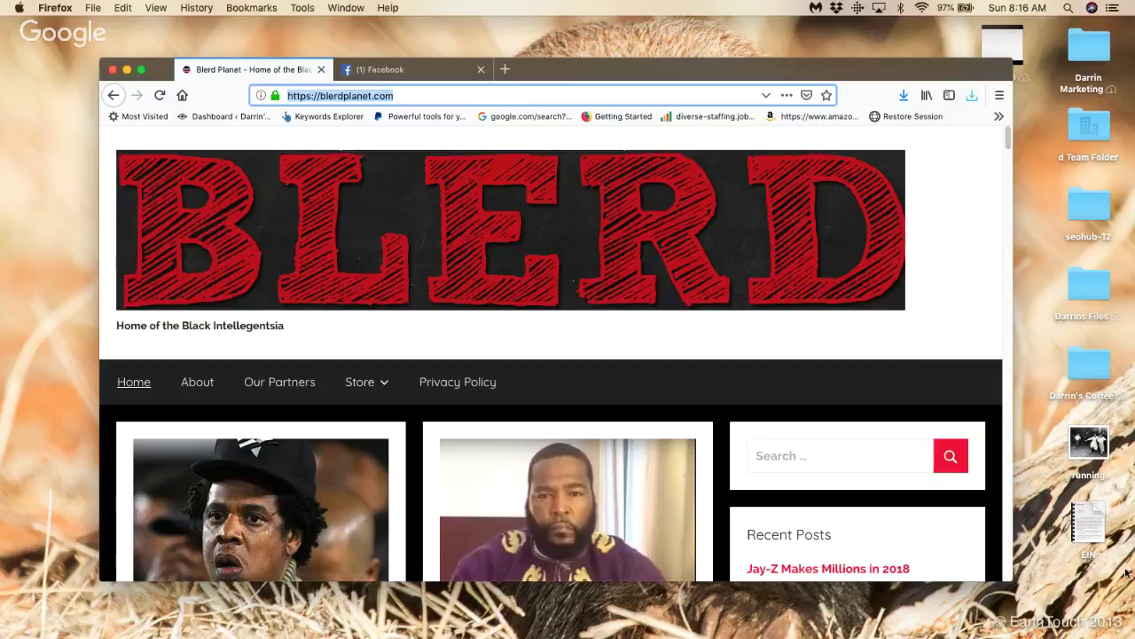
{"action": "scroll", "coordinate": [948, 444], "scroll_direction": "down", "scroll_amount": 3}
{"action": "scroll", "coordinate": [914, 442], "scroll_direction": "up", "scroll_amount": 3}
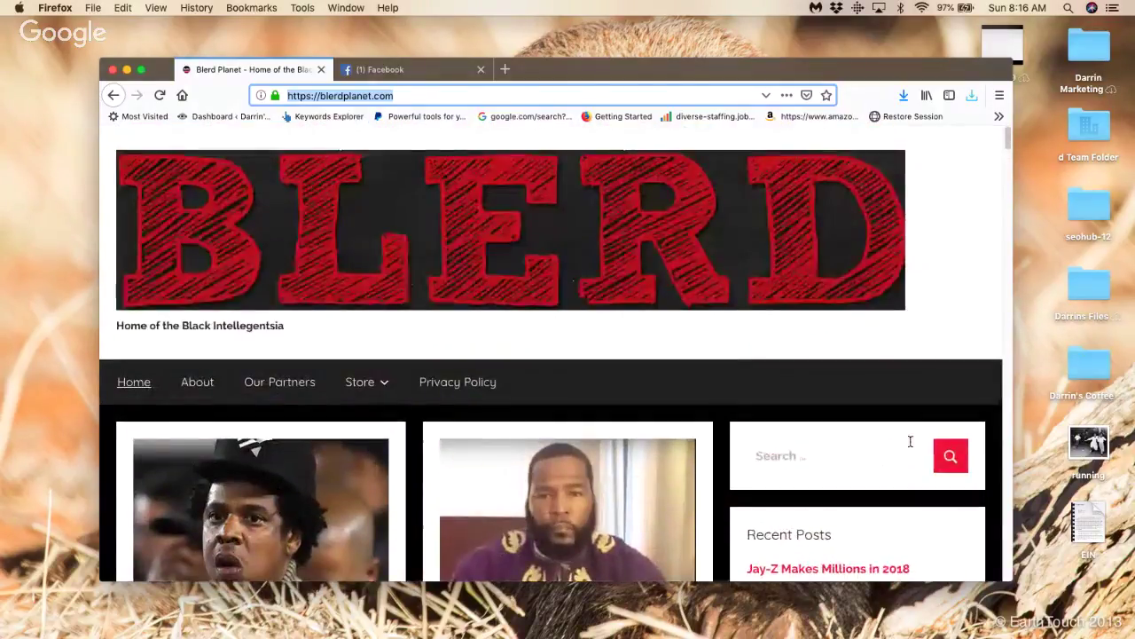
{"action": "left_click", "coordinate": [403, 68]}
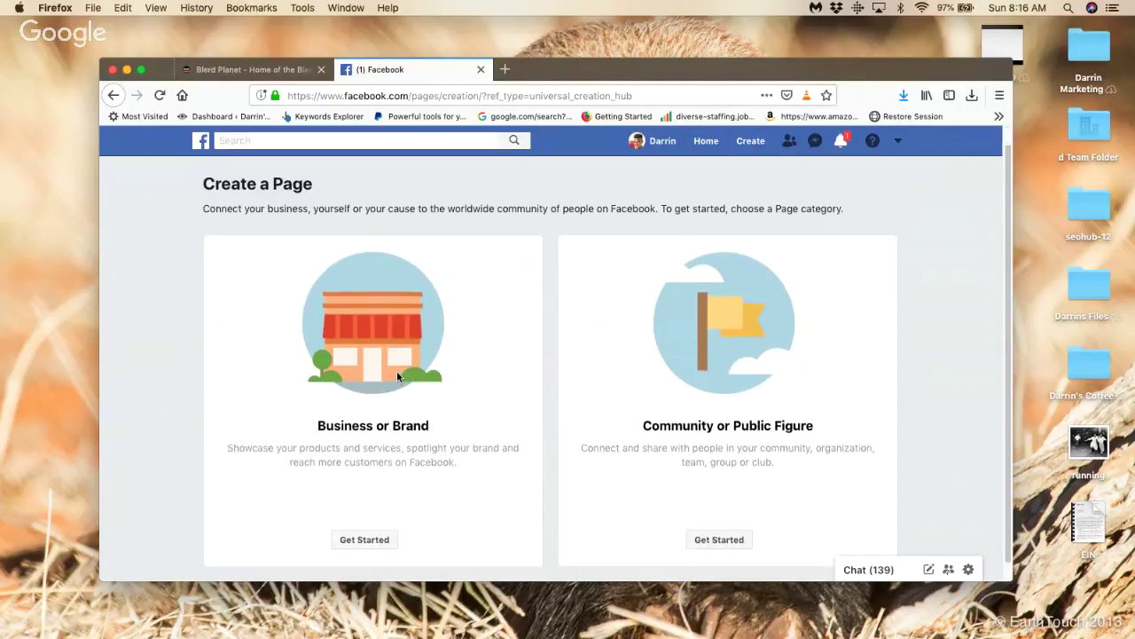
Step: Choose Business or Brand, name the Page 'Blerd Planet', and pick the News & Media Website category
{"action": "left_click", "coordinate": [364, 521]}
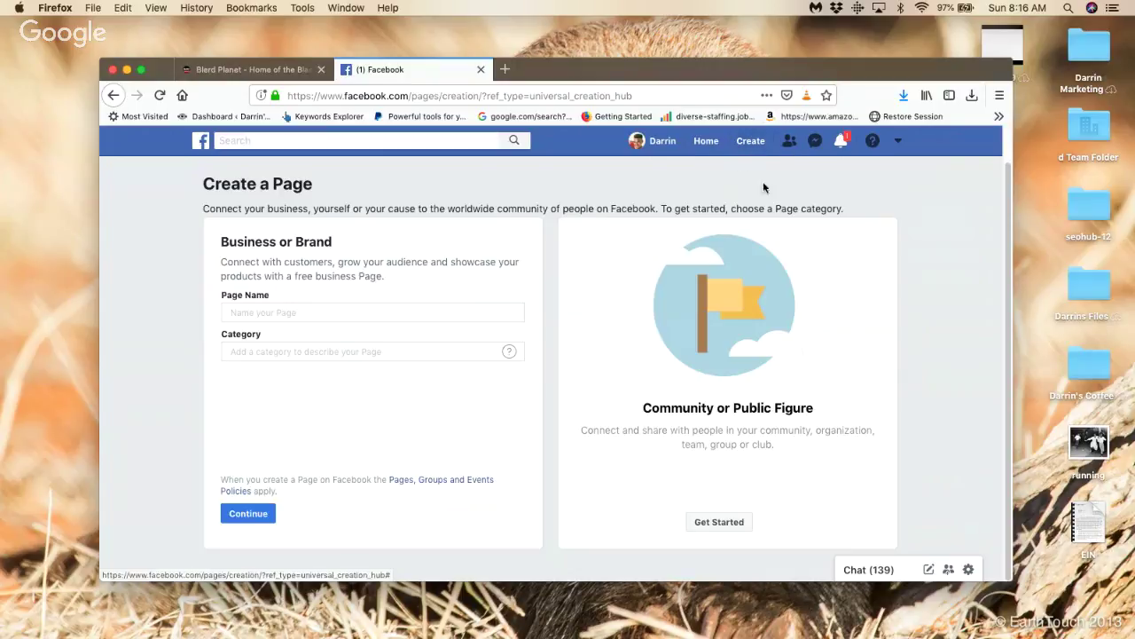
{"action": "left_click", "coordinate": [367, 313]}
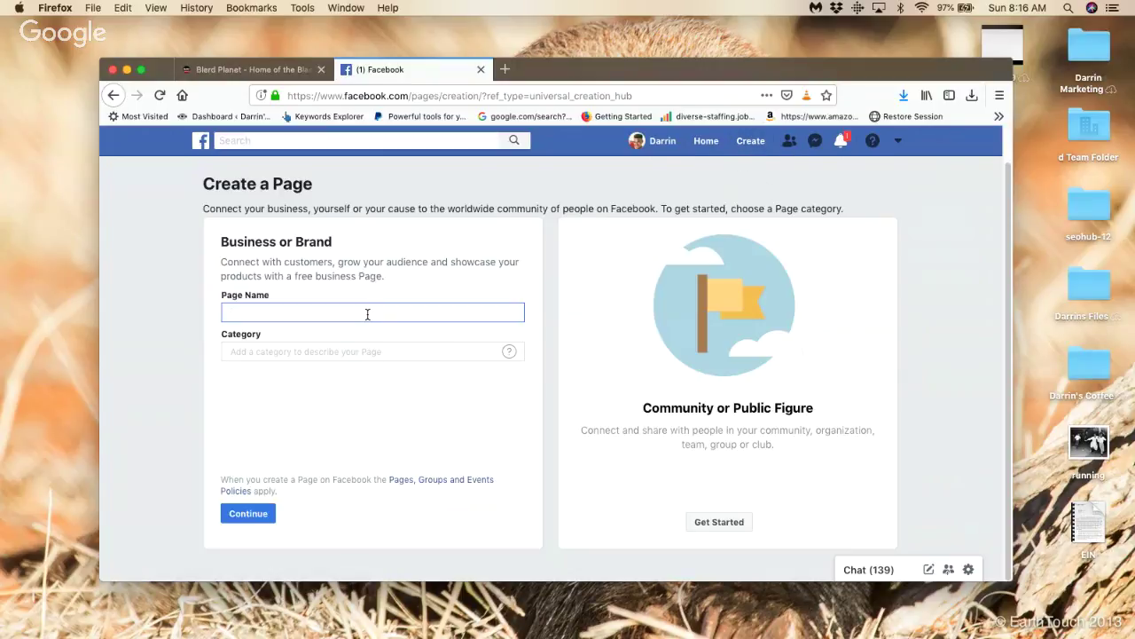
{"action": "type", "text": "Bledp"}
{"action": "key", "text": "BackSpace"}
{"action": "key", "text": "BackSpace"}
{"action": "type", "text": "rd"}
{"action": "key", "text": "BackSpace"}
{"action": "type", "text": "d Planet"}
{"action": "key", "text": "Tab"}
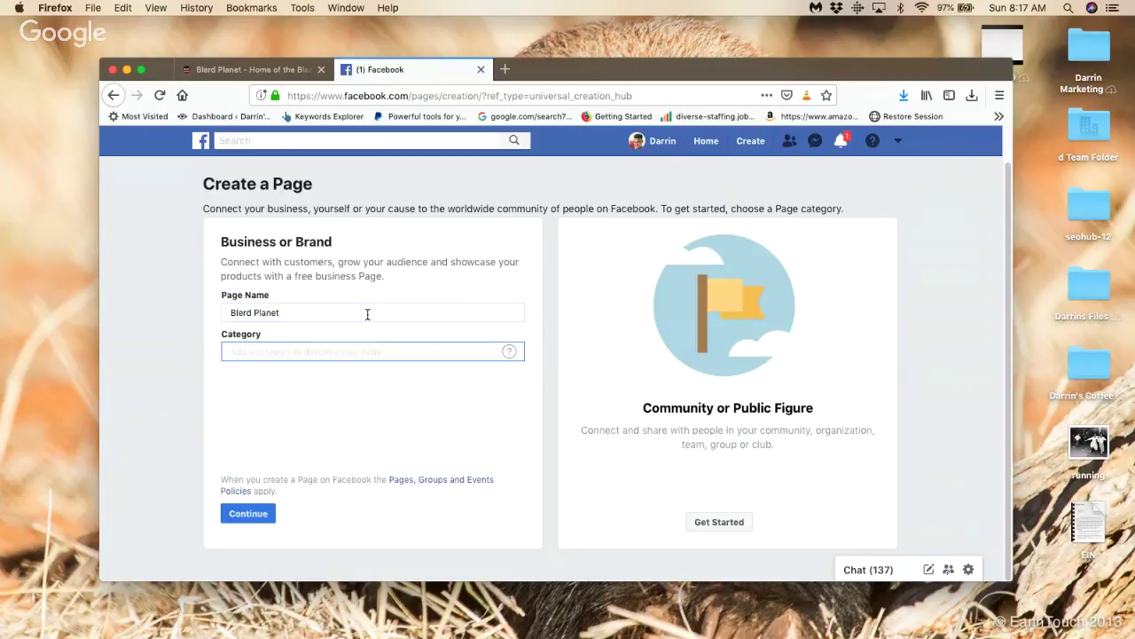
{"action": "type", "text": "Ne"}
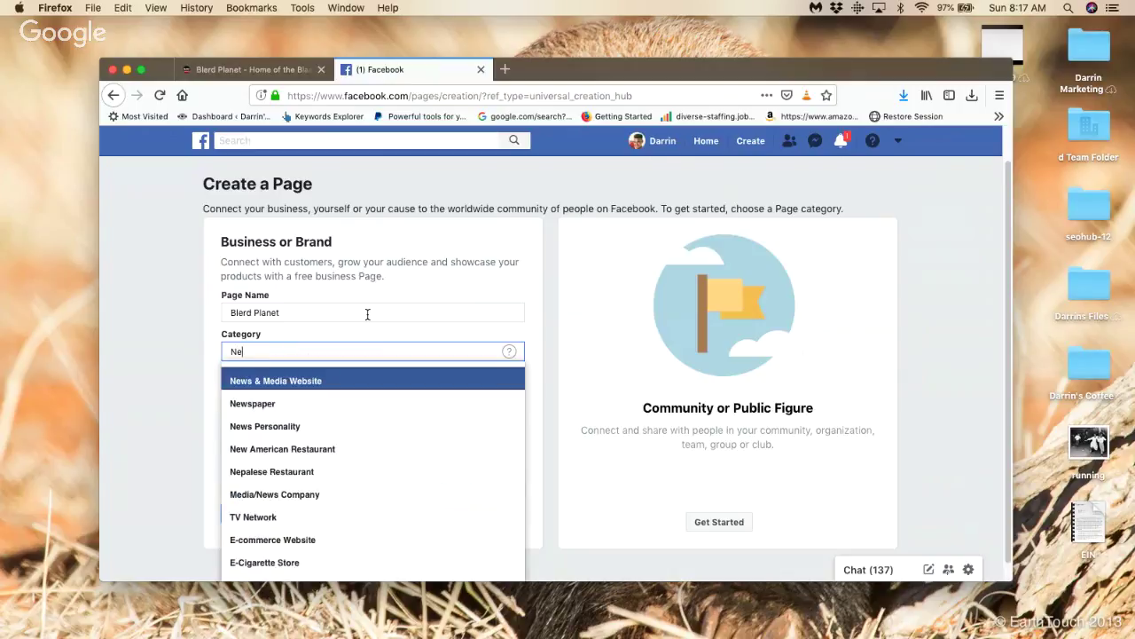
{"action": "left_click", "coordinate": [355, 383]}
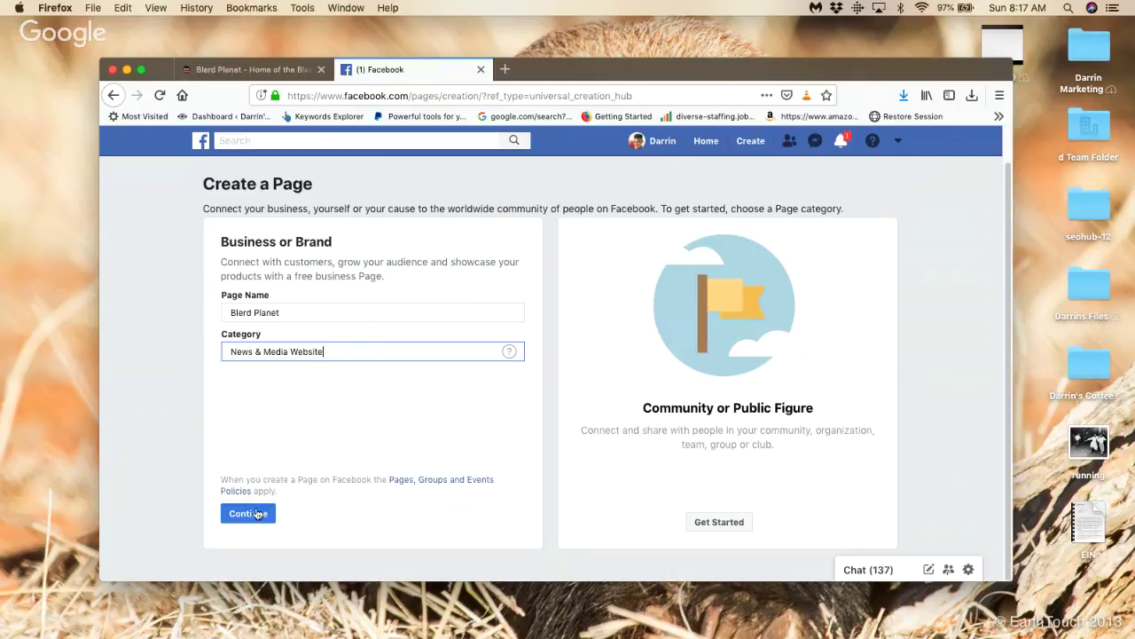
Step: Submit the Blerd Planet Page details, cancel the profile picture upload, and skip that step
{"action": "left_click", "coordinate": [254, 513]}
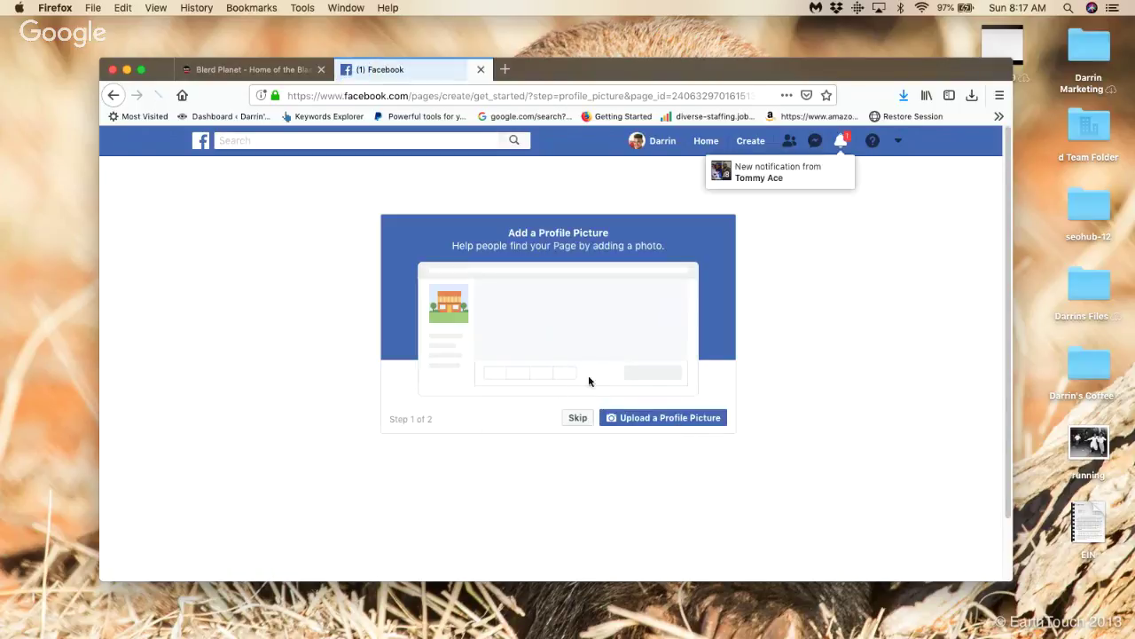
{"action": "left_click", "coordinate": [650, 423]}
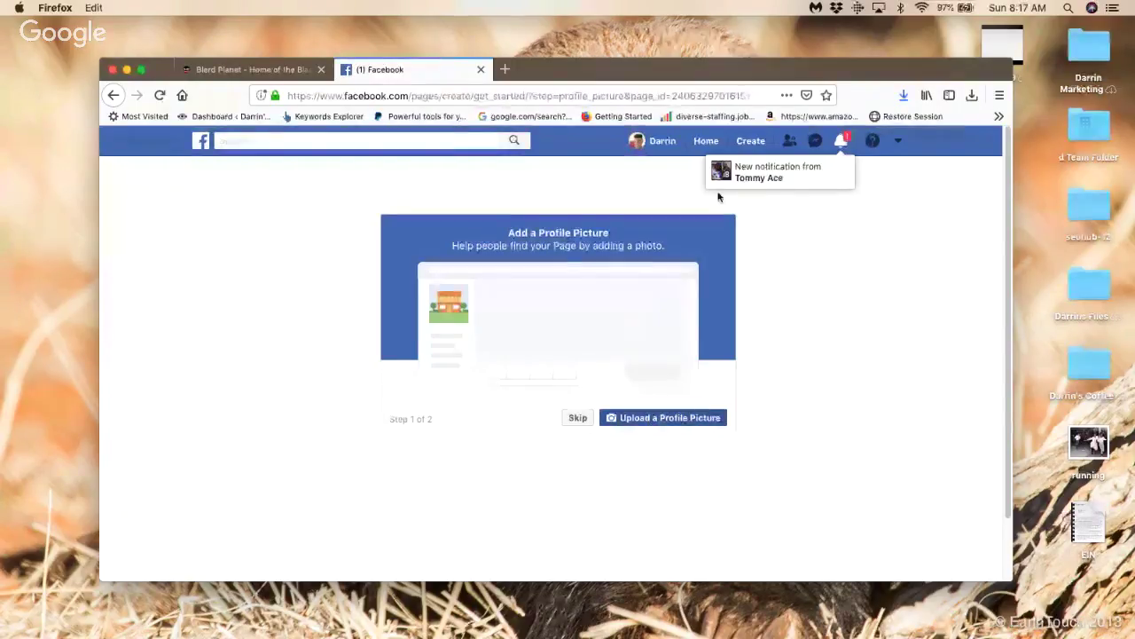
{"action": "key", "text": "Escape"}
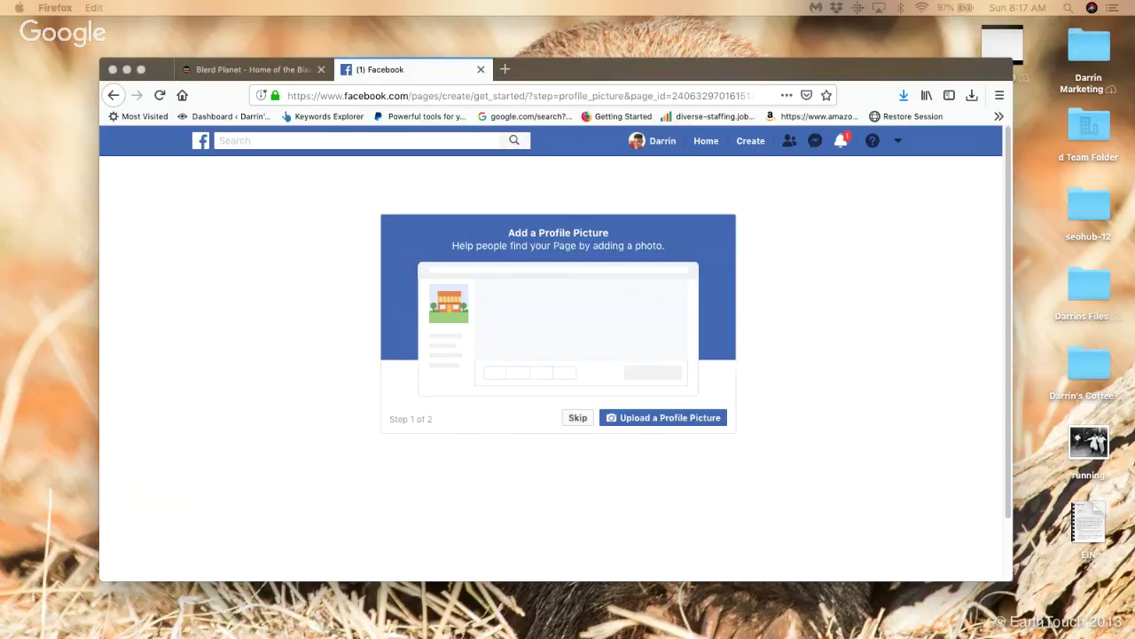
{"action": "key", "text": "Escape"}
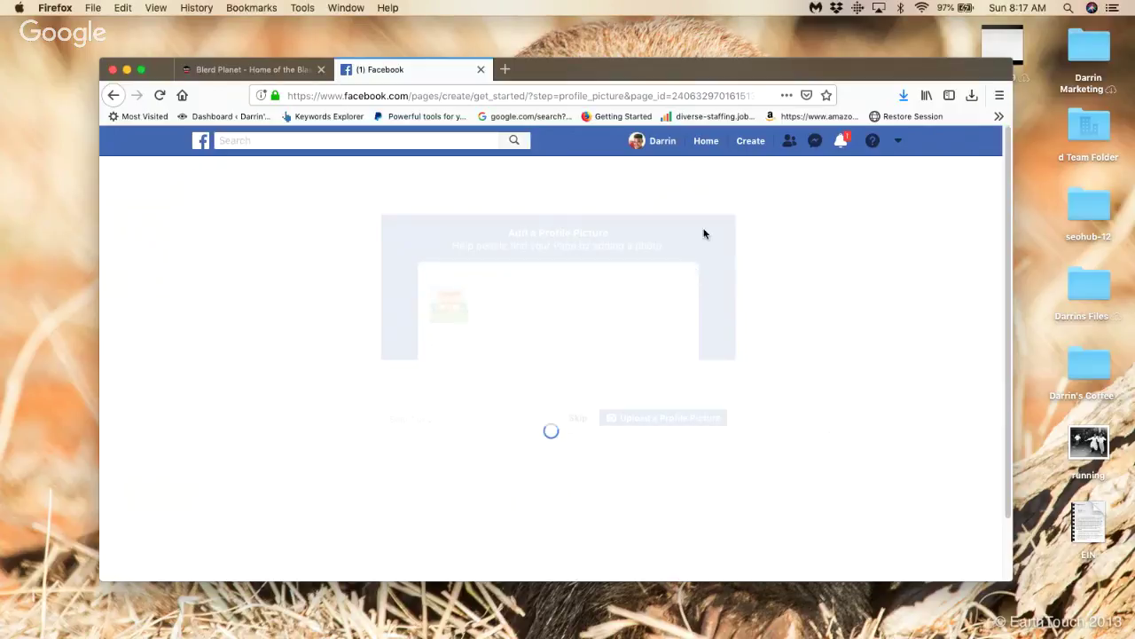
{"action": "left_click", "coordinate": [577, 417]}
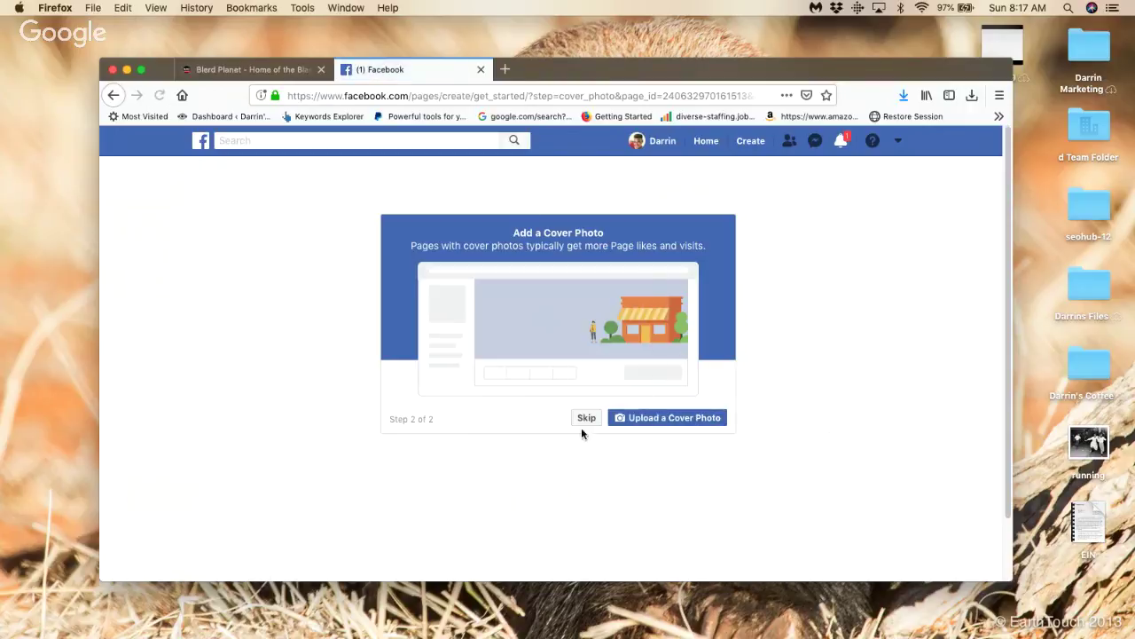
{"action": "left_click", "coordinate": [668, 417]}
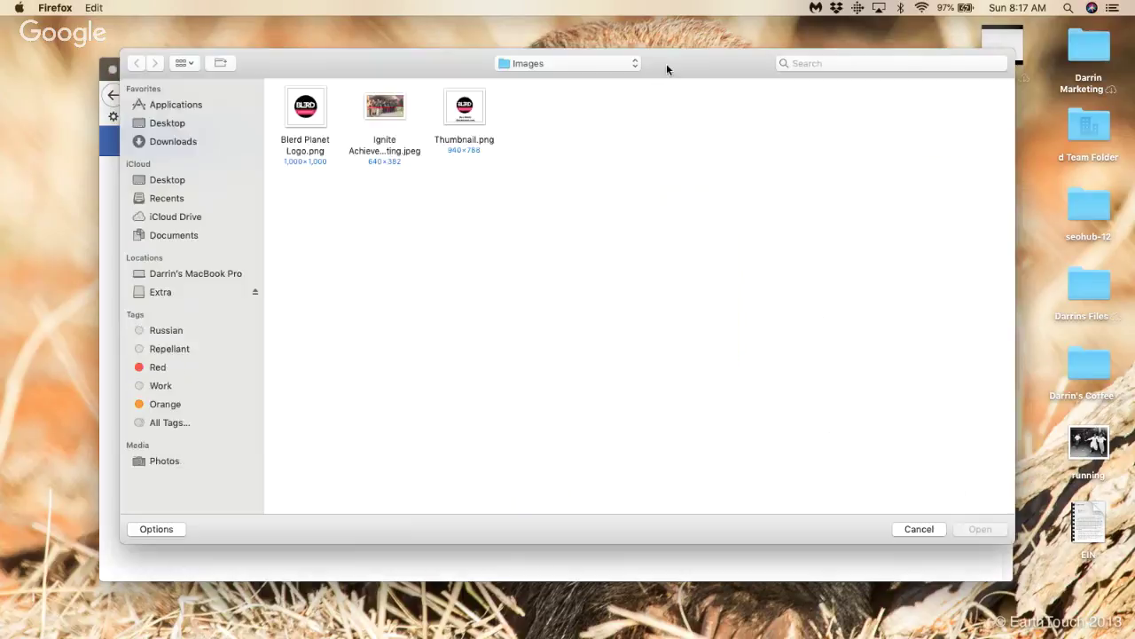
{"action": "key", "text": "Escape"}
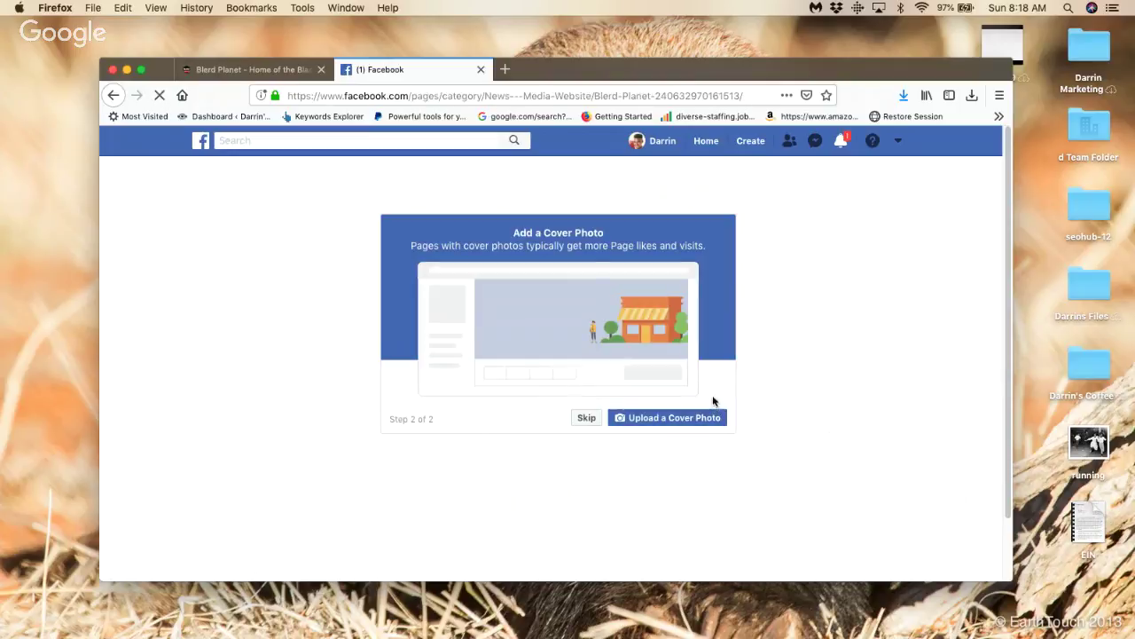
Step: Scroll through the Add a Cover Photo dialog and skip the cover photo
{"action": "scroll", "coordinate": [707, 391], "scroll_direction": "down", "scroll_amount": 2}
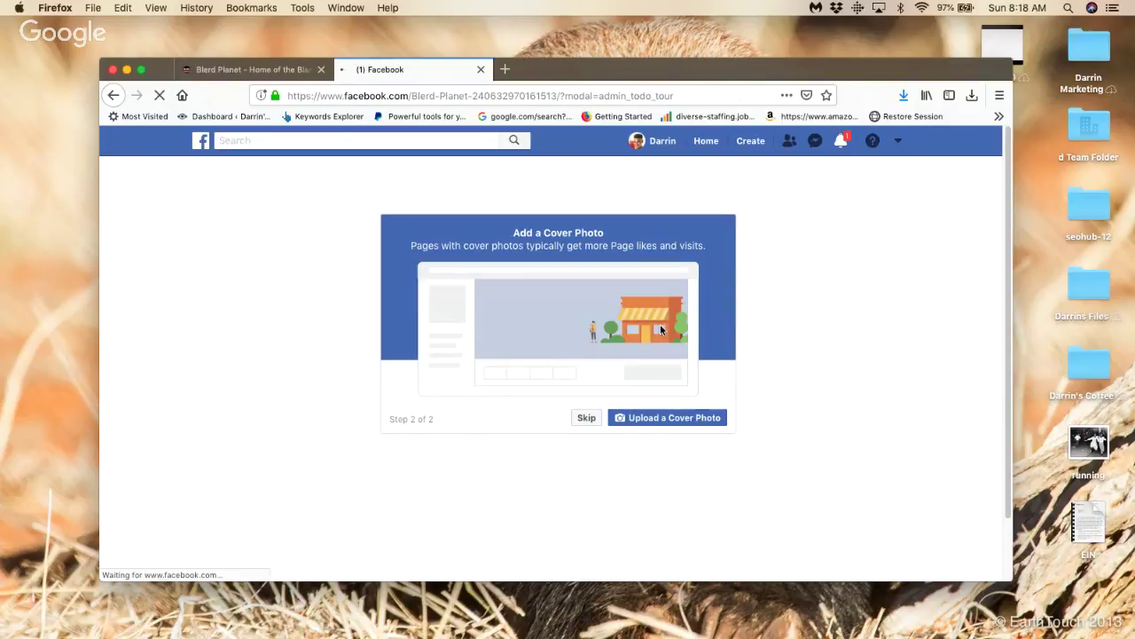
{"action": "scroll", "coordinate": [660, 324], "scroll_direction": "down", "scroll_amount": 2}
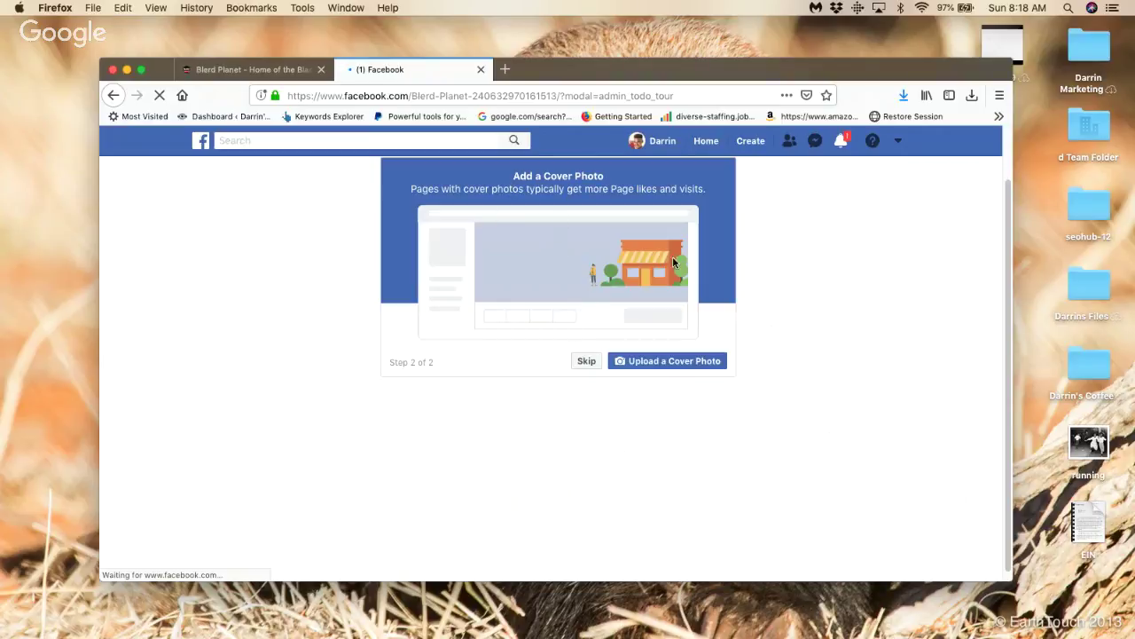
{"action": "scroll", "coordinate": [841, 298], "scroll_direction": "down", "scroll_amount": 1}
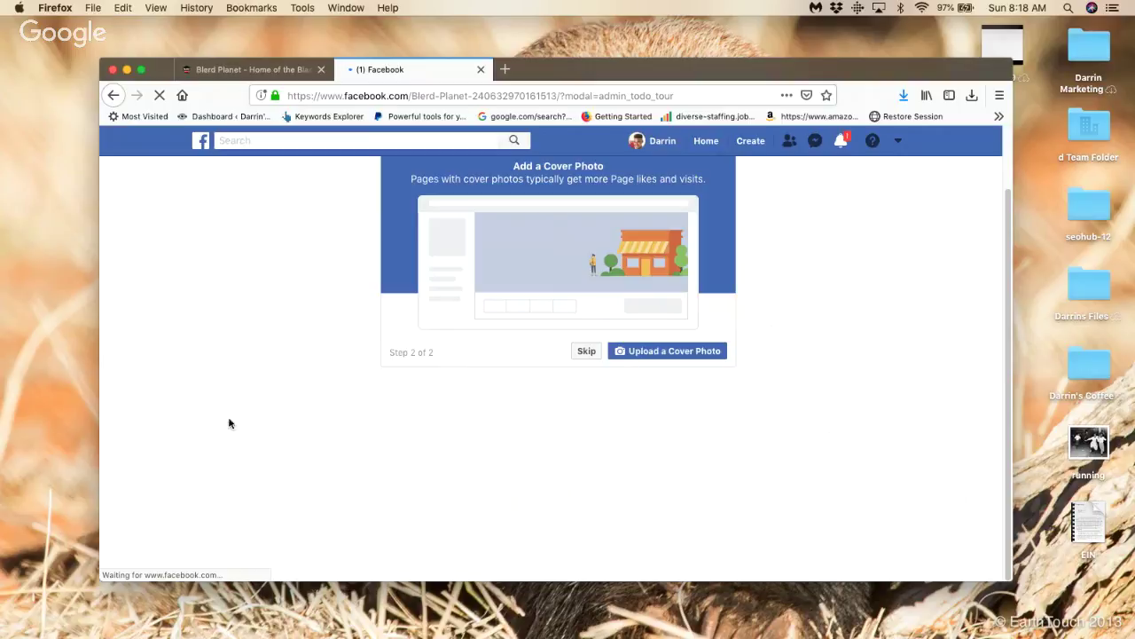
{"action": "scroll", "coordinate": [556, 396], "scroll_direction": "up", "scroll_amount": 3}
{"action": "scroll", "coordinate": [466, 417], "scroll_direction": "down", "scroll_amount": 1}
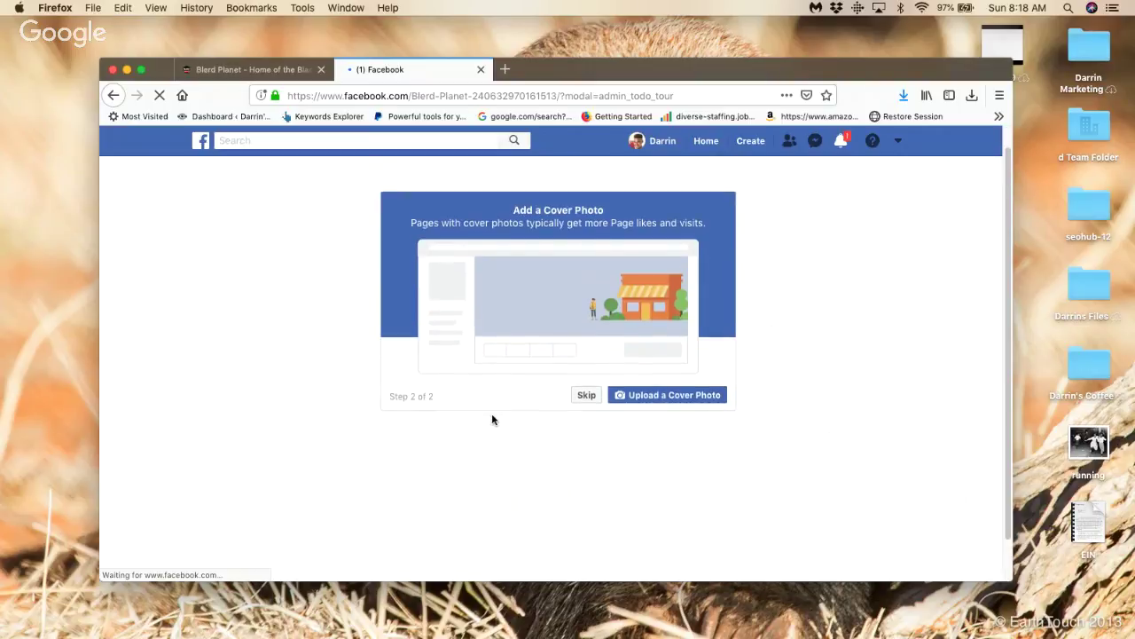
{"action": "left_click", "coordinate": [584, 399]}
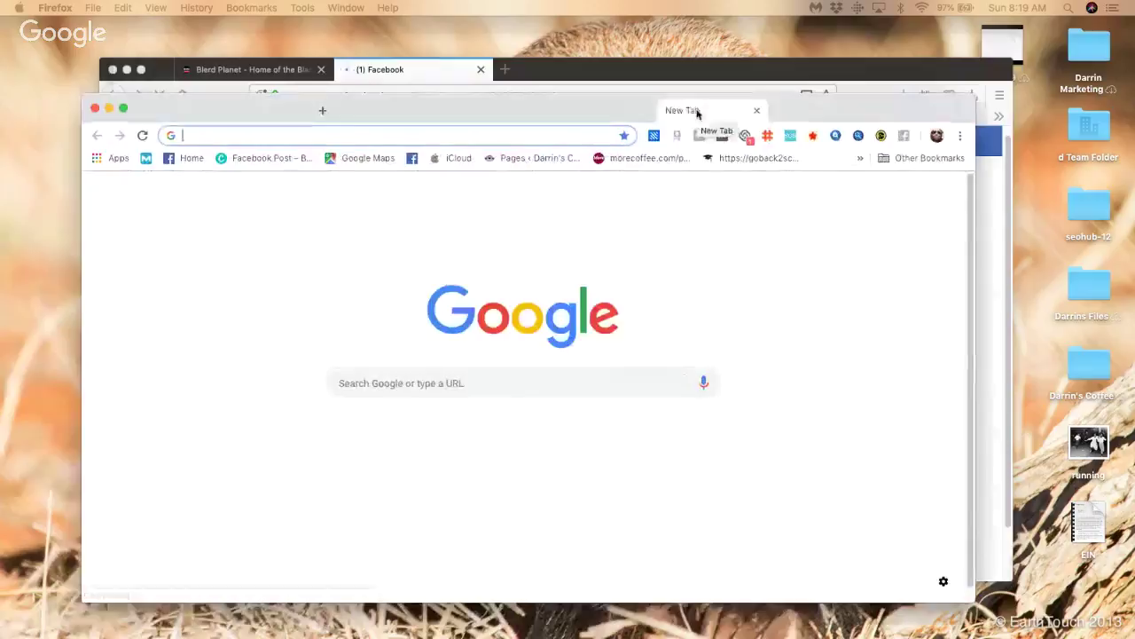
Step: Dismiss Chrome's menu without choosing anything and load the Apps page at chrome://apps
{"action": "left_click", "coordinate": [961, 138]}
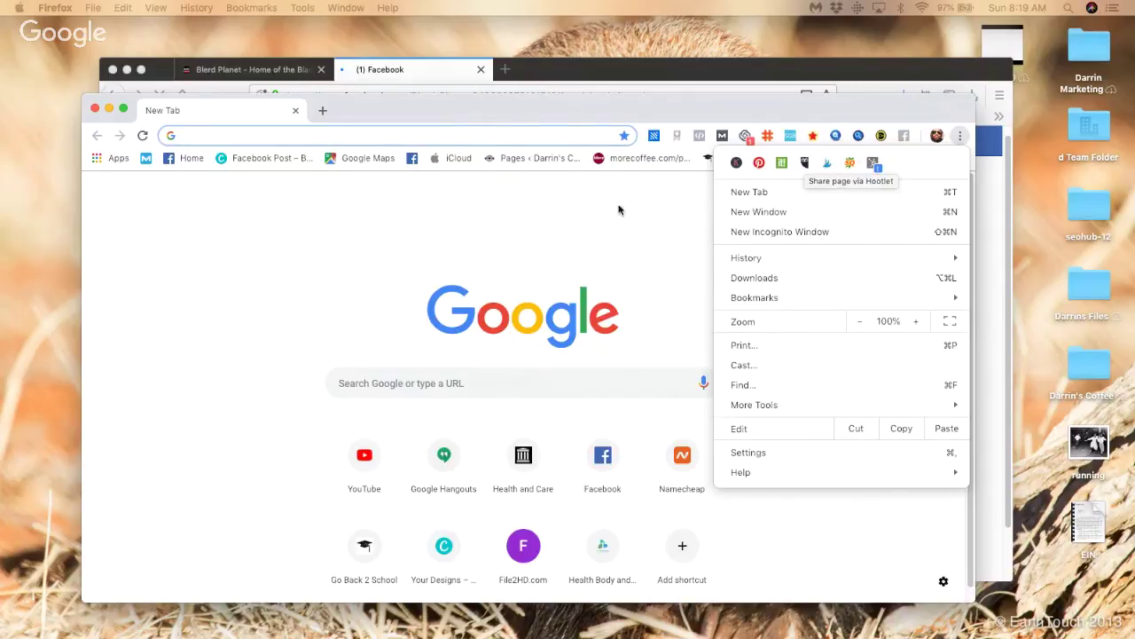
{"action": "left_click", "coordinate": [567, 224]}
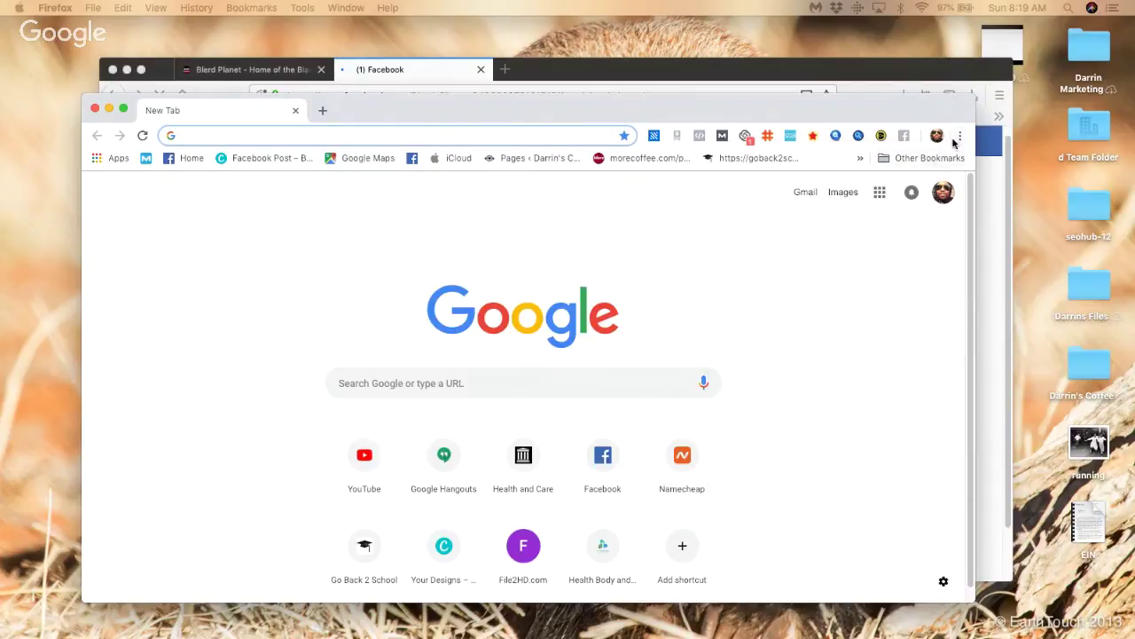
{"action": "left_click", "coordinate": [959, 136]}
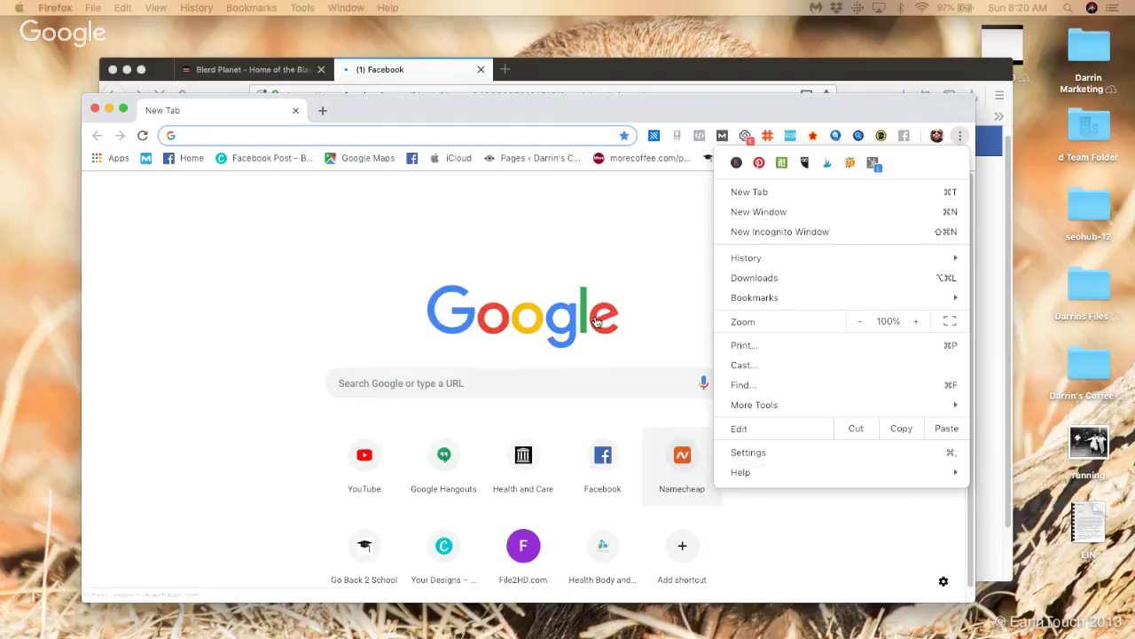
{"action": "left_click", "coordinate": [461, 385]}
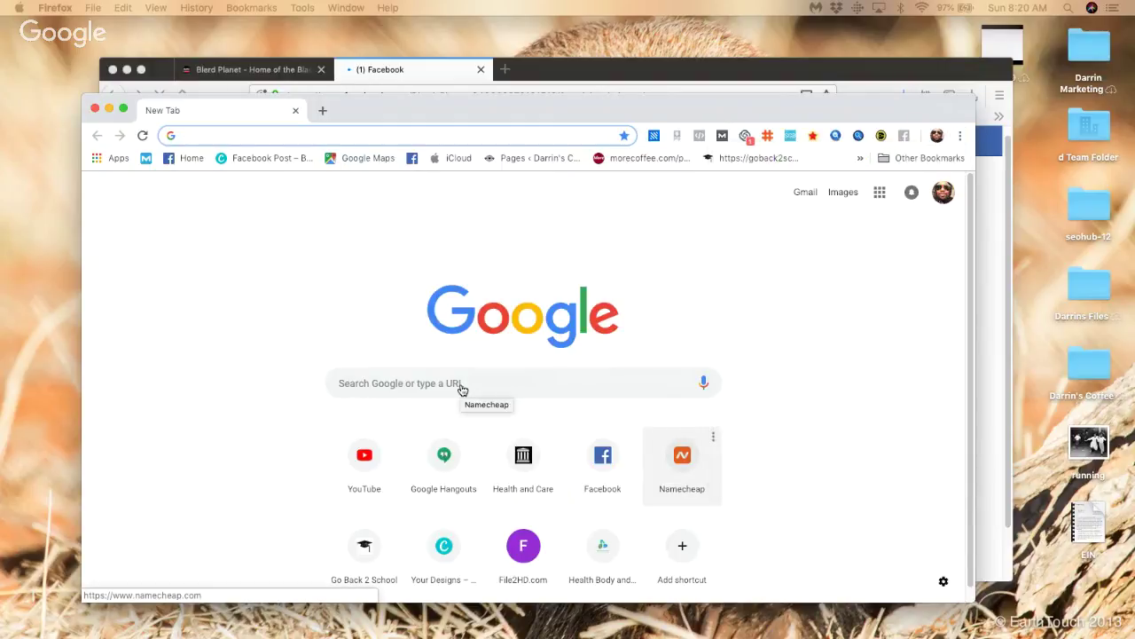
{"action": "left_click", "coordinate": [115, 160]}
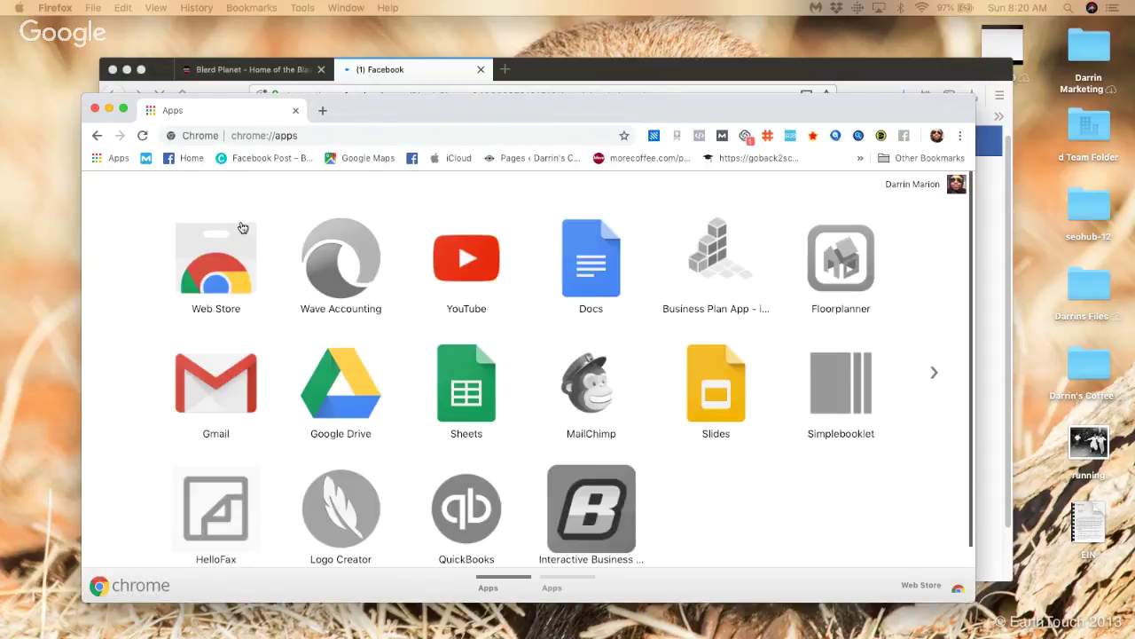
Step: Search the Chrome Web Store for 'hoots' to find hootsuite extensions
{"action": "left_click", "coordinate": [243, 275]}
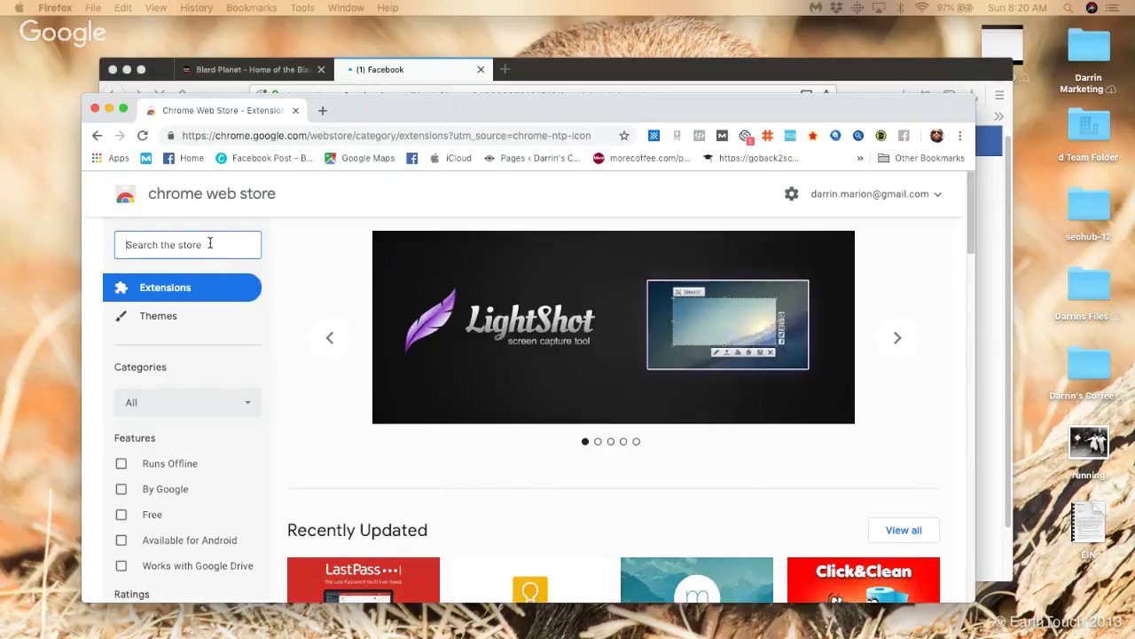
{"action": "type", "text": "hoot"}
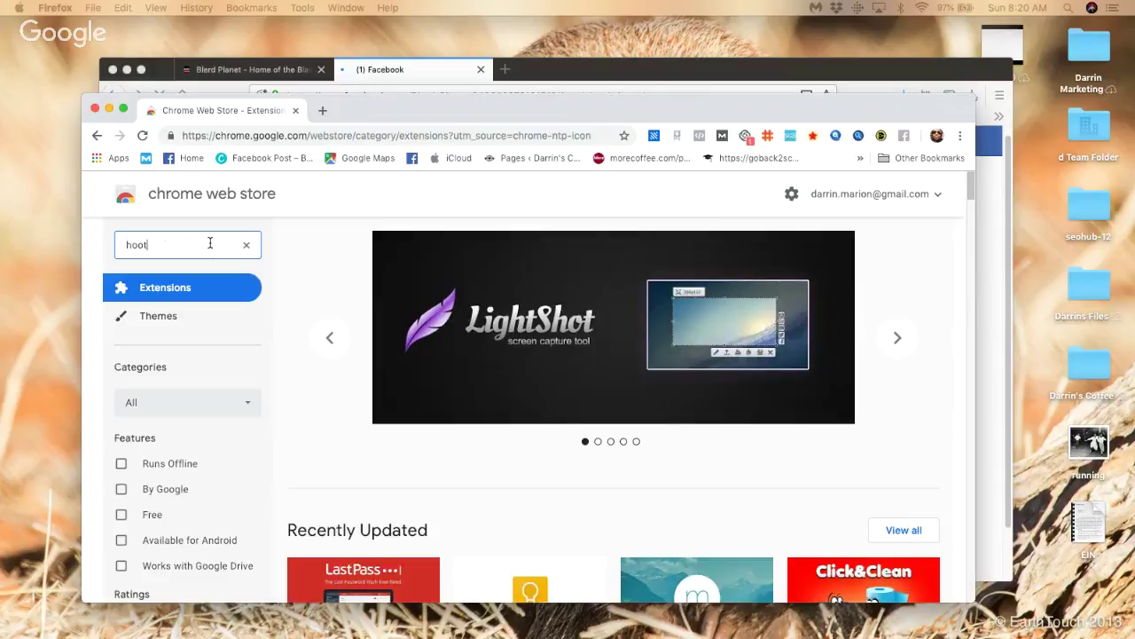
{"action": "type", "text": "s"}
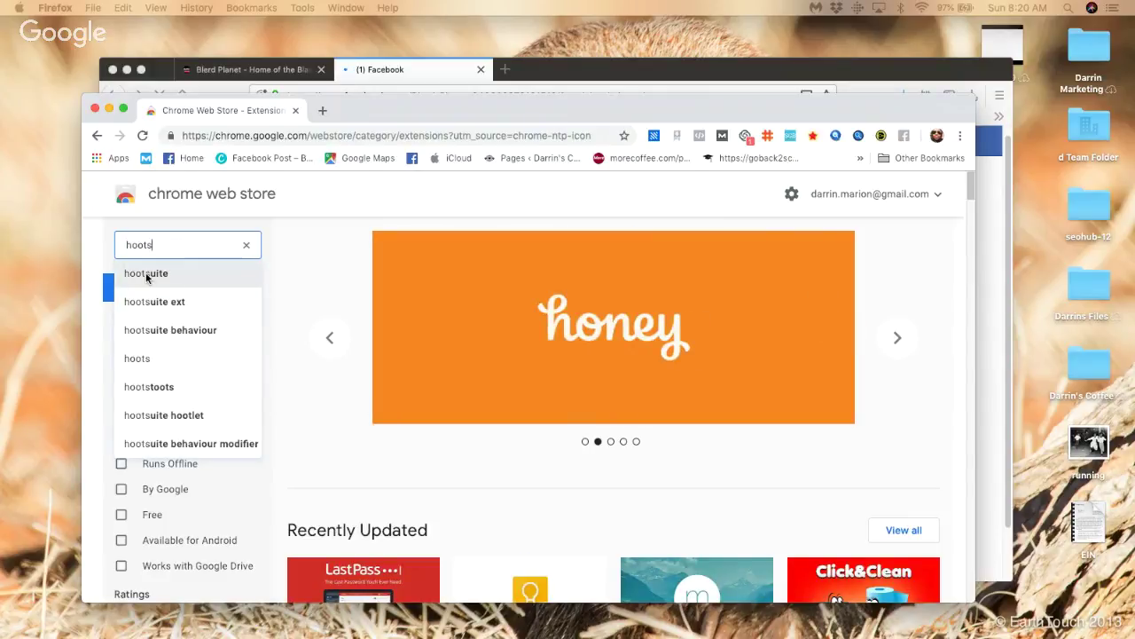
{"action": "left_click", "coordinate": [151, 273]}
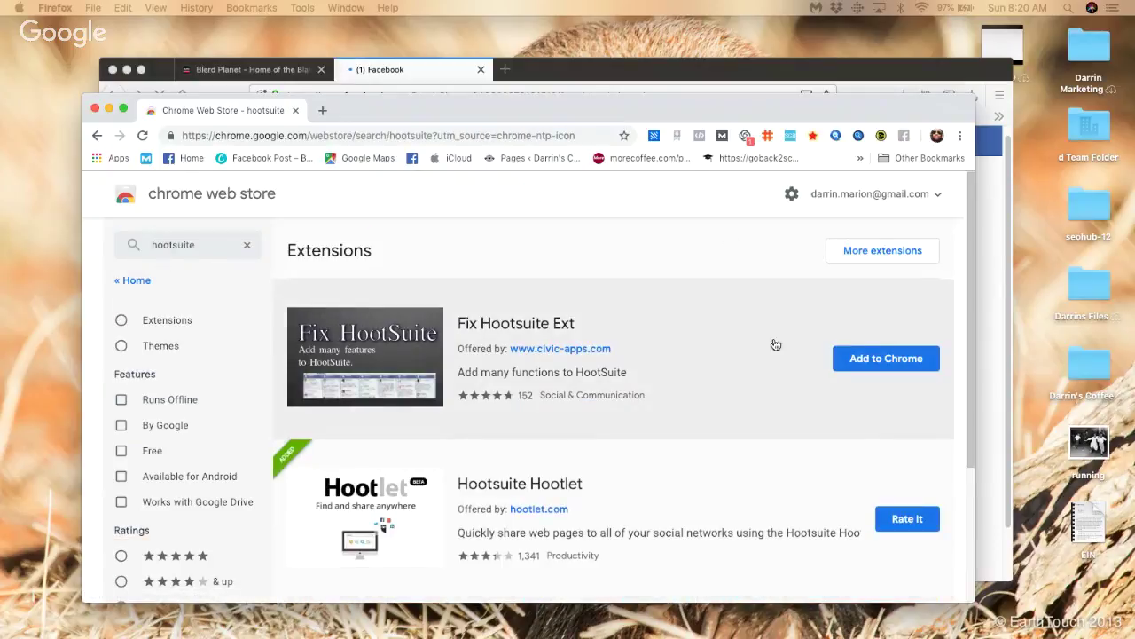
Step: Scroll the results down to Buffer and request adding it to Chrome
{"action": "scroll", "coordinate": [685, 437], "scroll_direction": "down", "scroll_amount": 1}
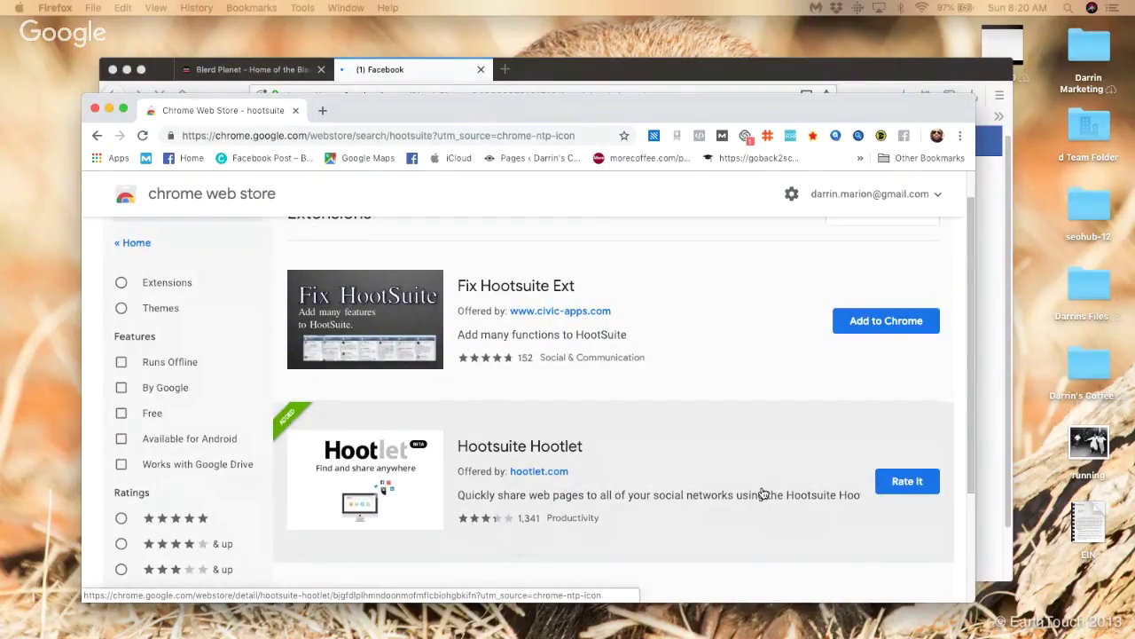
{"action": "scroll", "coordinate": [375, 479], "scroll_direction": "down", "scroll_amount": 3}
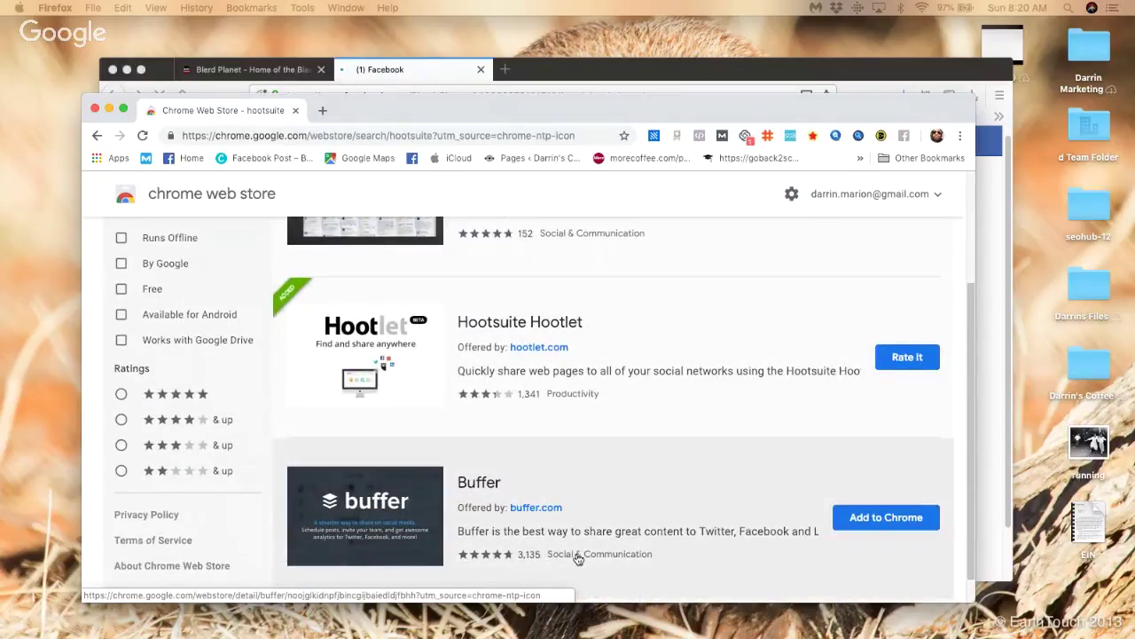
{"action": "scroll", "coordinate": [578, 558], "scroll_direction": "down", "scroll_amount": 1}
{"action": "left_click", "coordinate": [891, 486]}
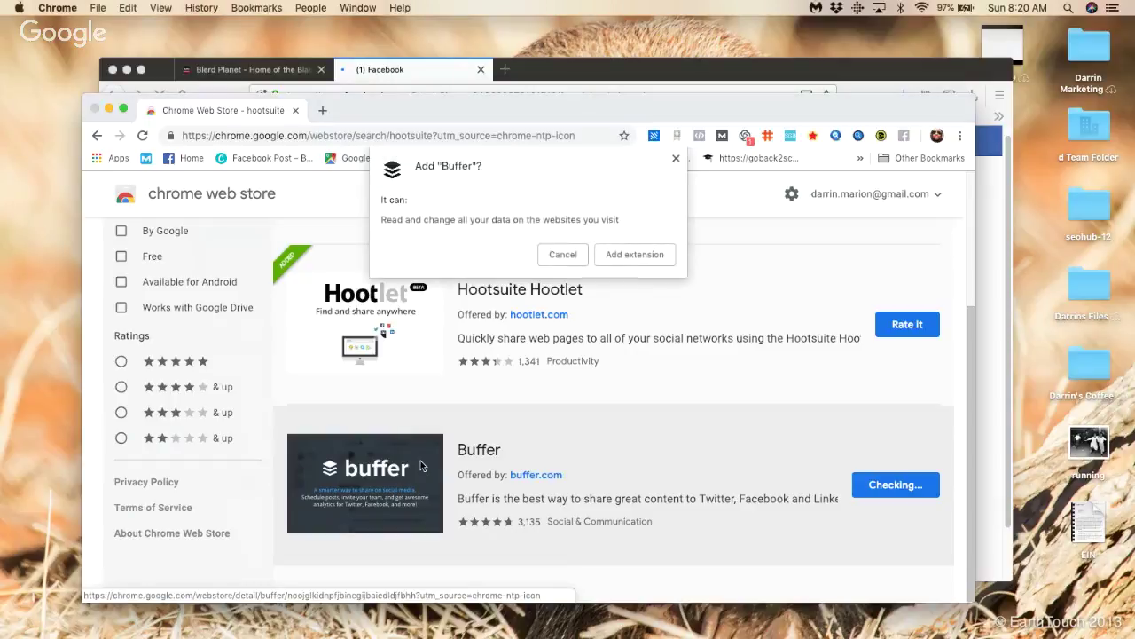
Step: Confirm the Buffer install, skip the Facebook Page cover photo in Firefox, and reposition the window
{"action": "left_click", "coordinate": [634, 255]}
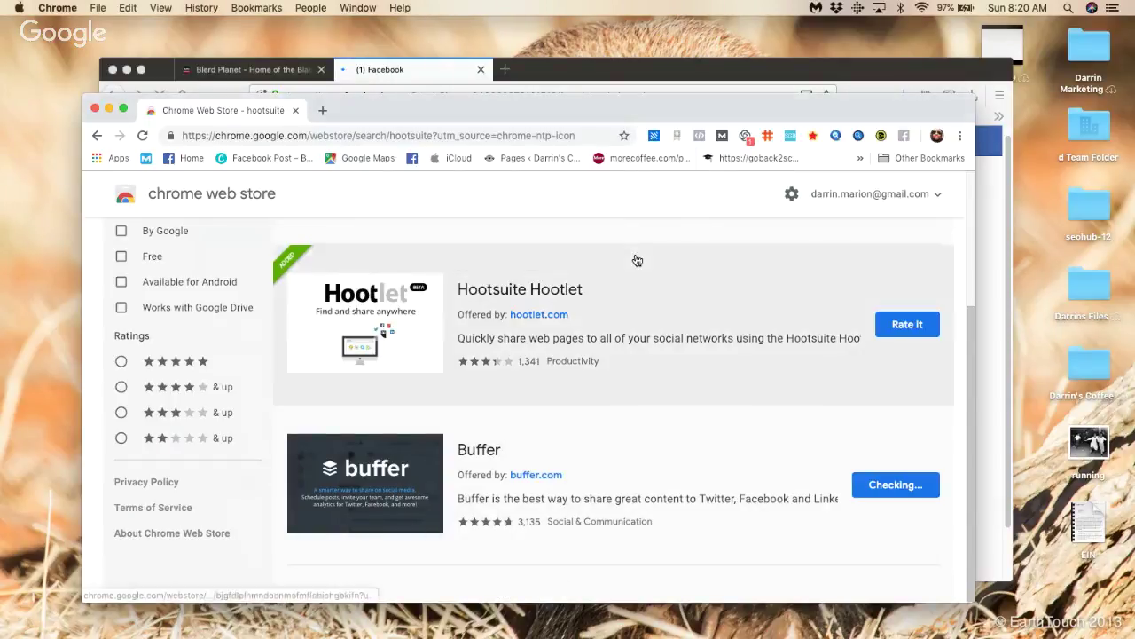
{"action": "left_click", "coordinate": [399, 68]}
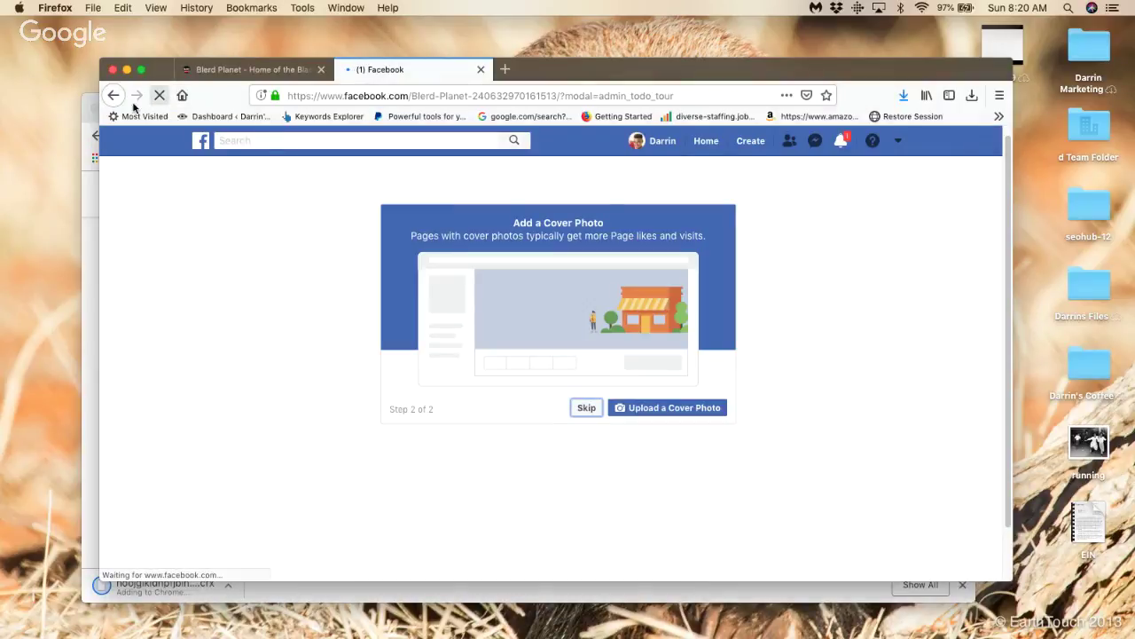
{"action": "left_click", "coordinate": [362, 95]}
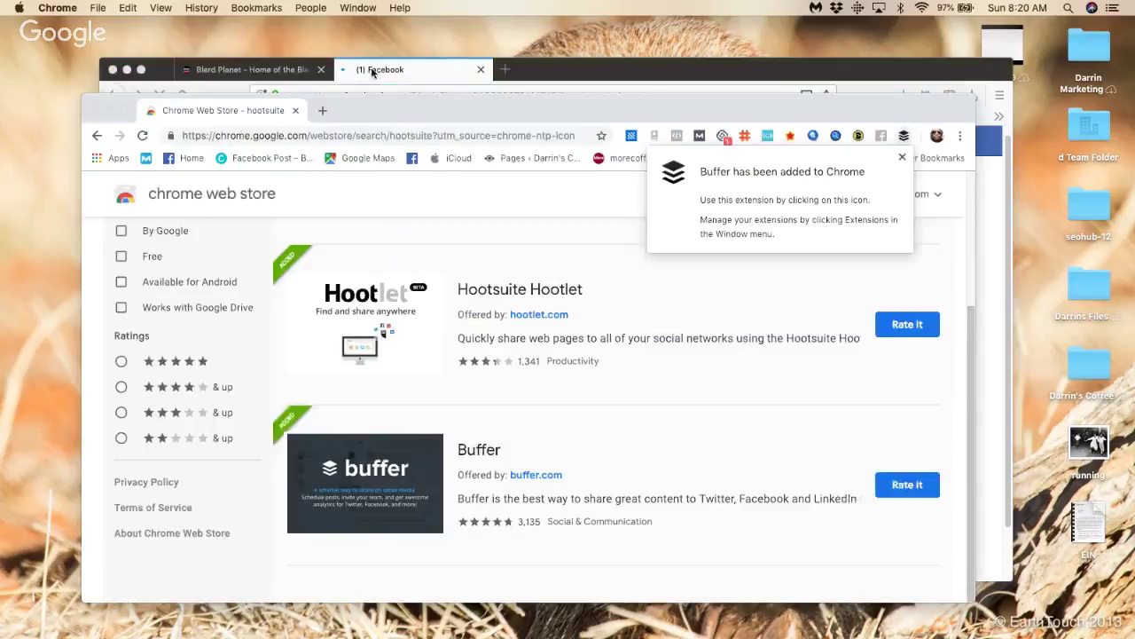
{"action": "left_click", "coordinate": [436, 94]}
{"action": "left_click", "coordinate": [436, 93]}
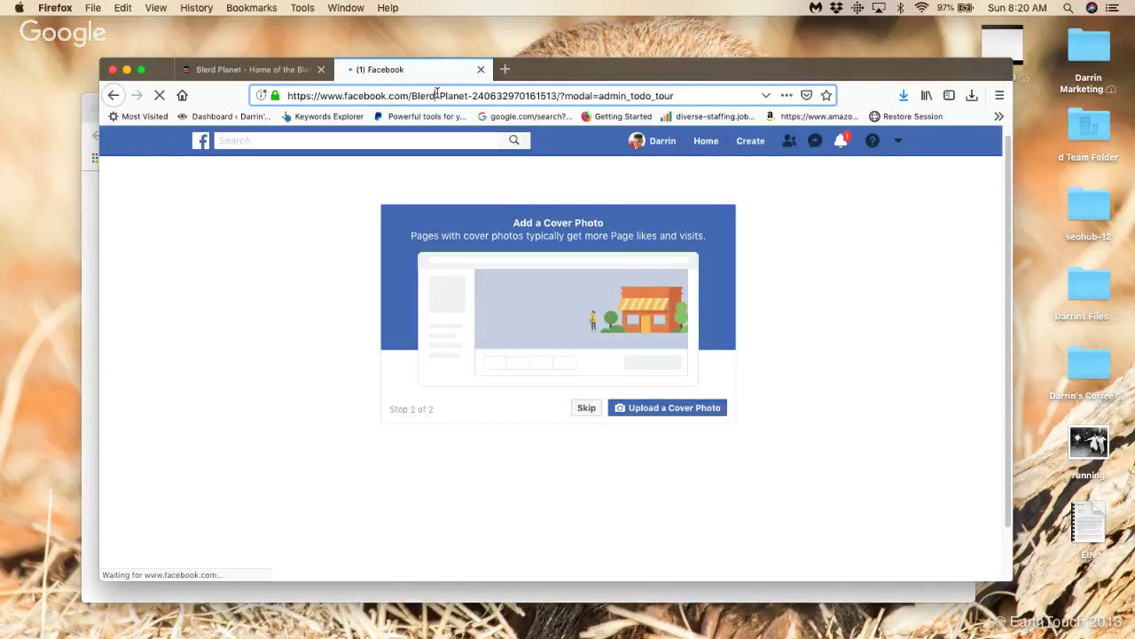
{"action": "left_click", "coordinate": [586, 408]}
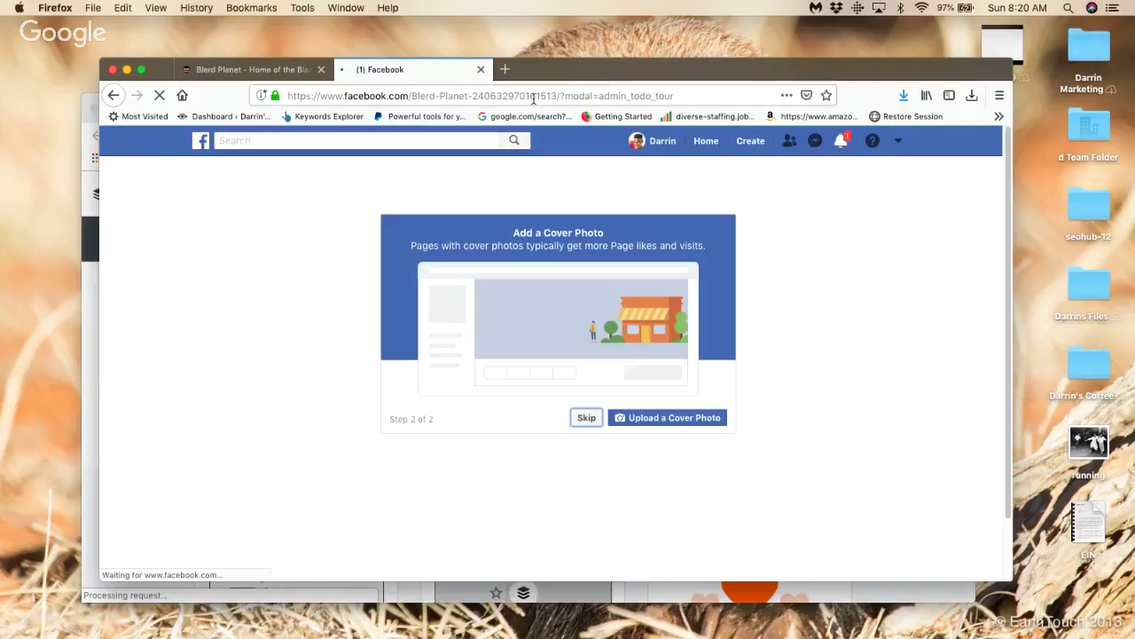
{"action": "left_click_drag", "start_coordinate": [575, 73], "coordinate": [608, 79]}
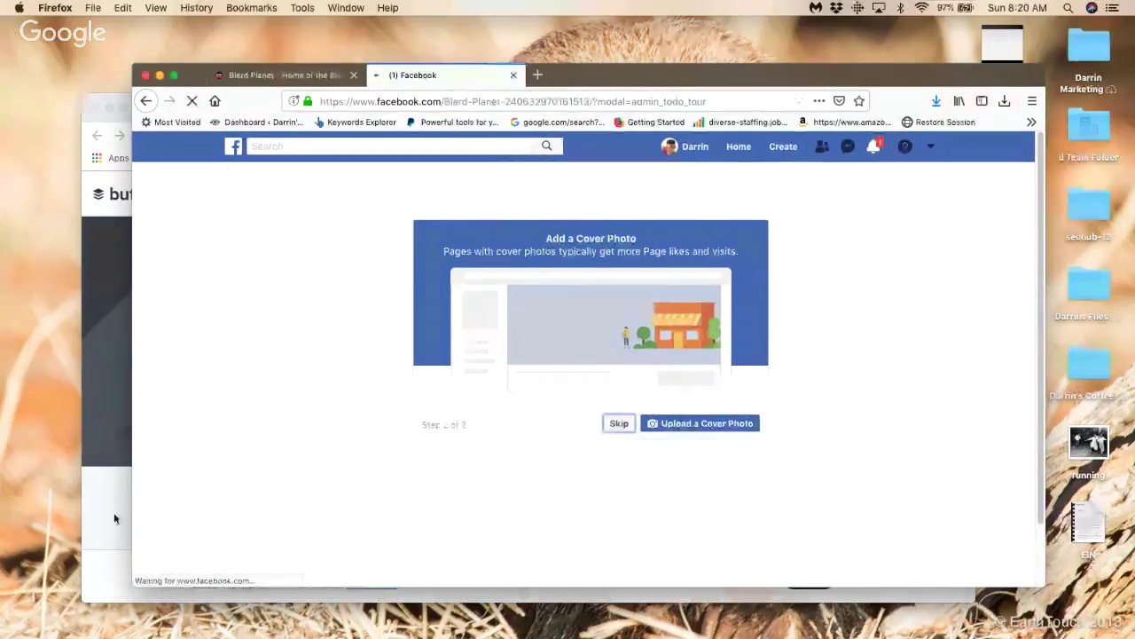
{"action": "left_click_drag", "start_coordinate": [761, 84], "coordinate": [685, 164]}
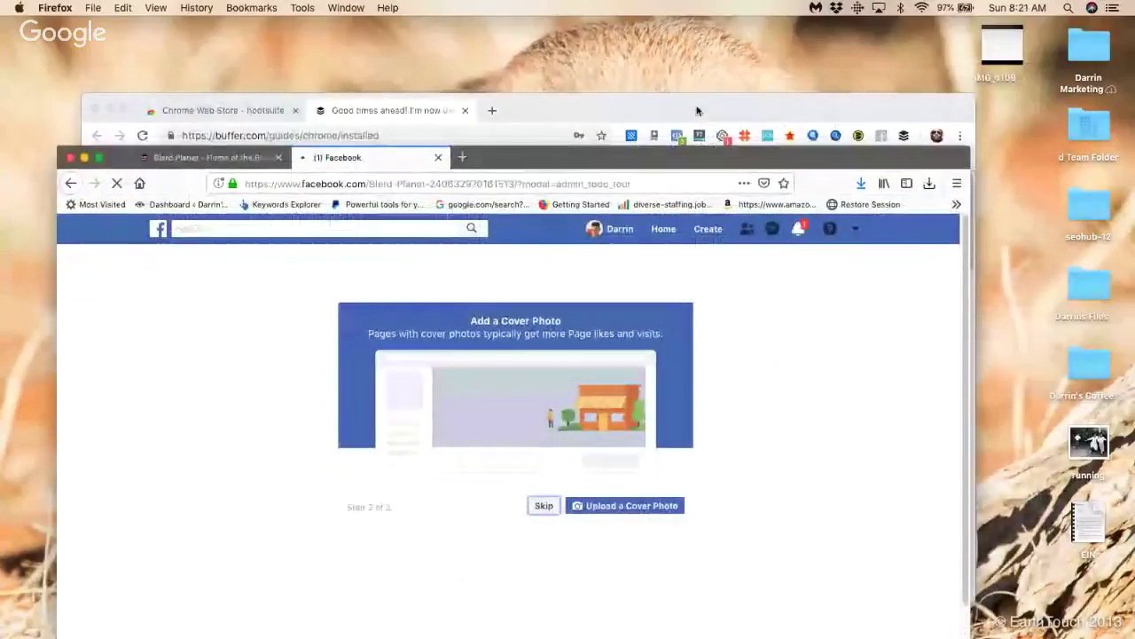
Step: Close Firefox's Facebook tab, leaving only blerdplanet.com, and bring Chrome's Facebook window forward
{"action": "left_click", "coordinate": [690, 111]}
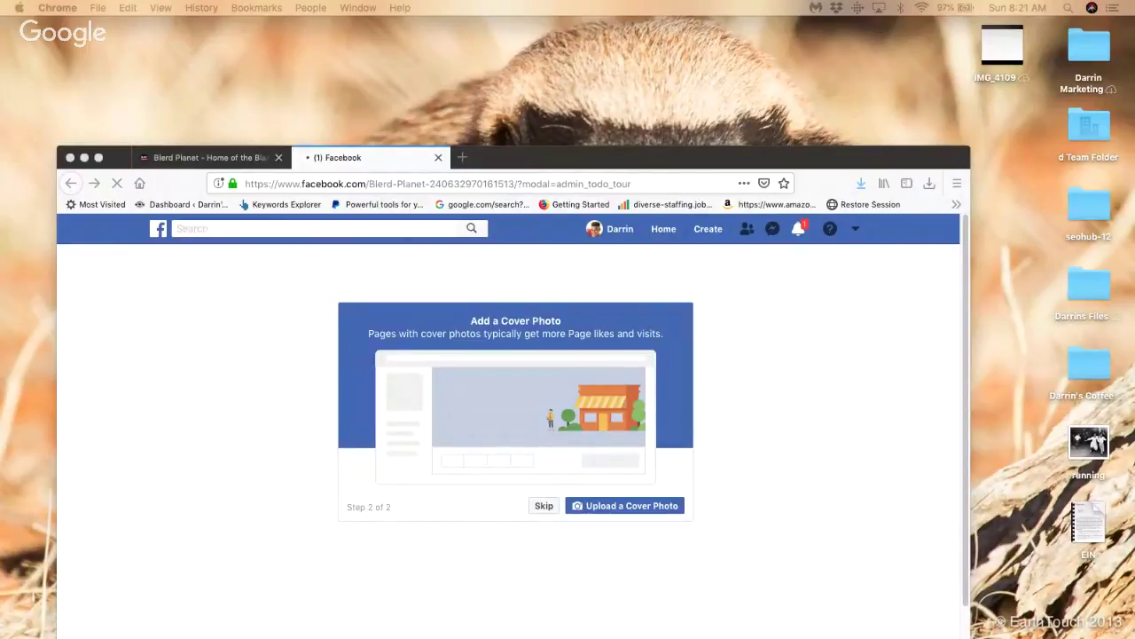
{"action": "left_click_drag", "start_coordinate": [608, 165], "coordinate": [621, 76]}
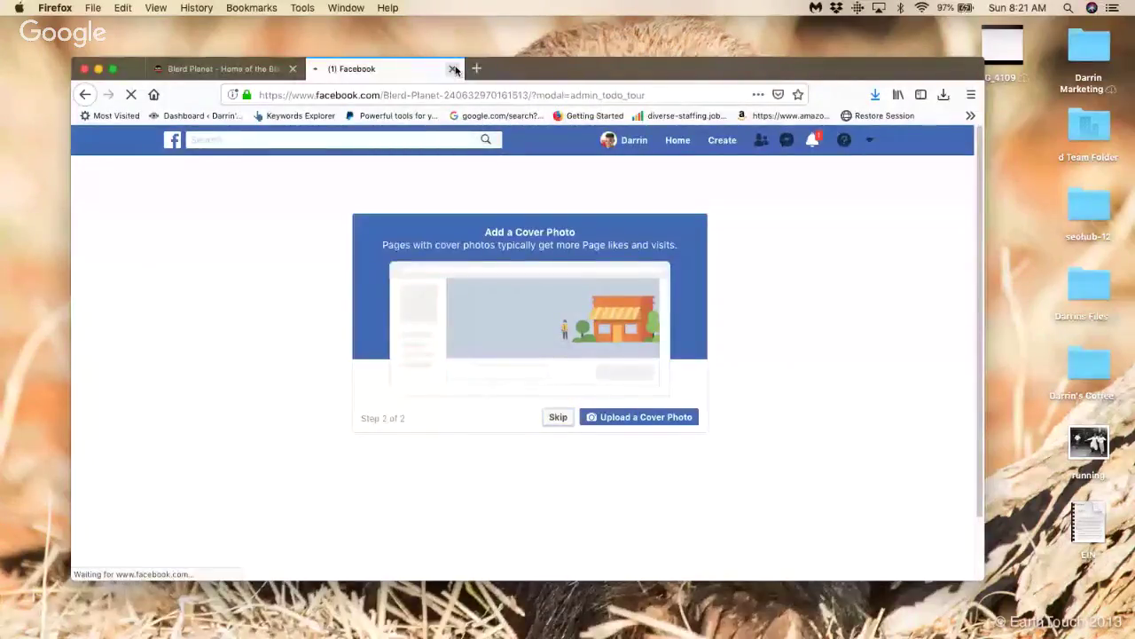
{"action": "left_click", "coordinate": [454, 69]}
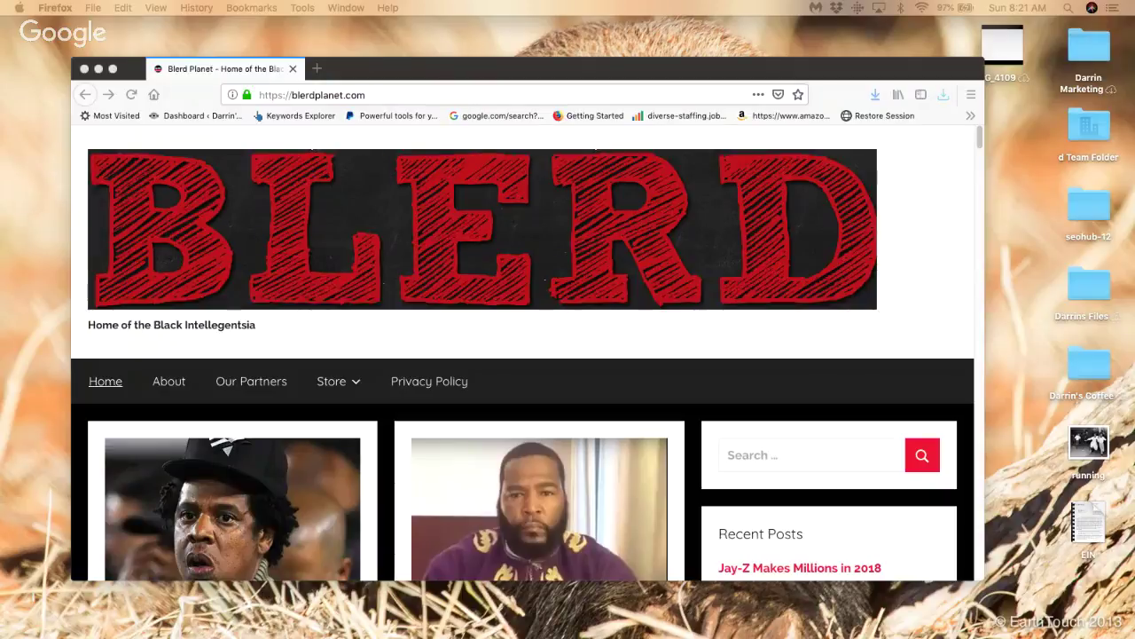
{"action": "key", "text": "super+Tab"}
Step: Maximize Chrome, start a Business or Brand page, and enter the name Blerd Planet
{"action": "double_click", "coordinate": [841, 128]}
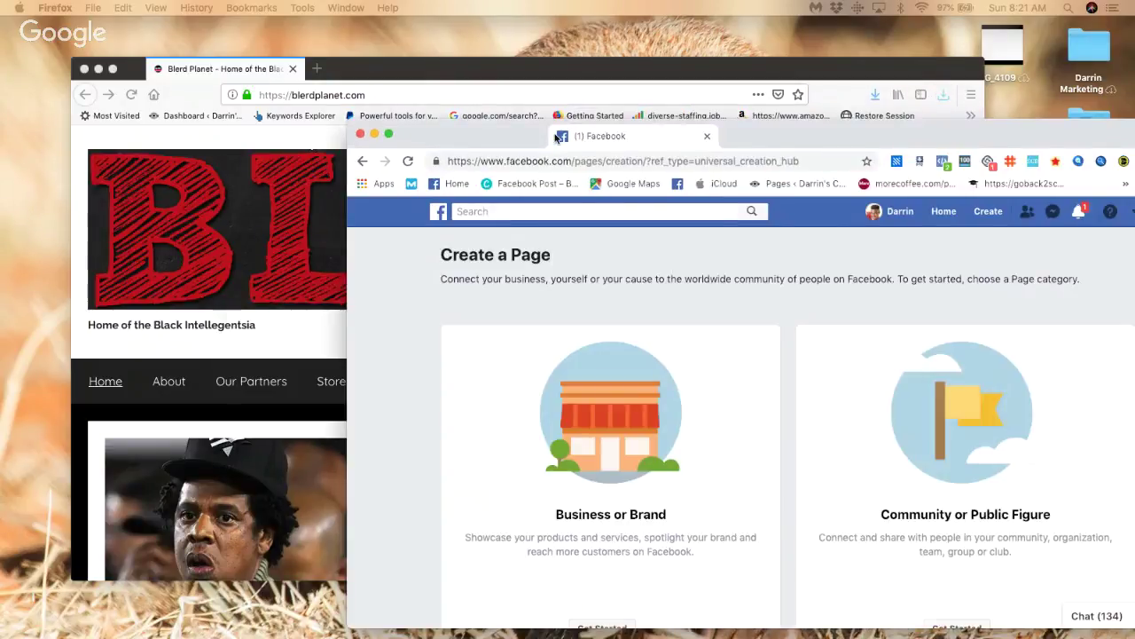
{"action": "scroll", "coordinate": [400, 421], "scroll_direction": "down", "scroll_amount": 2}
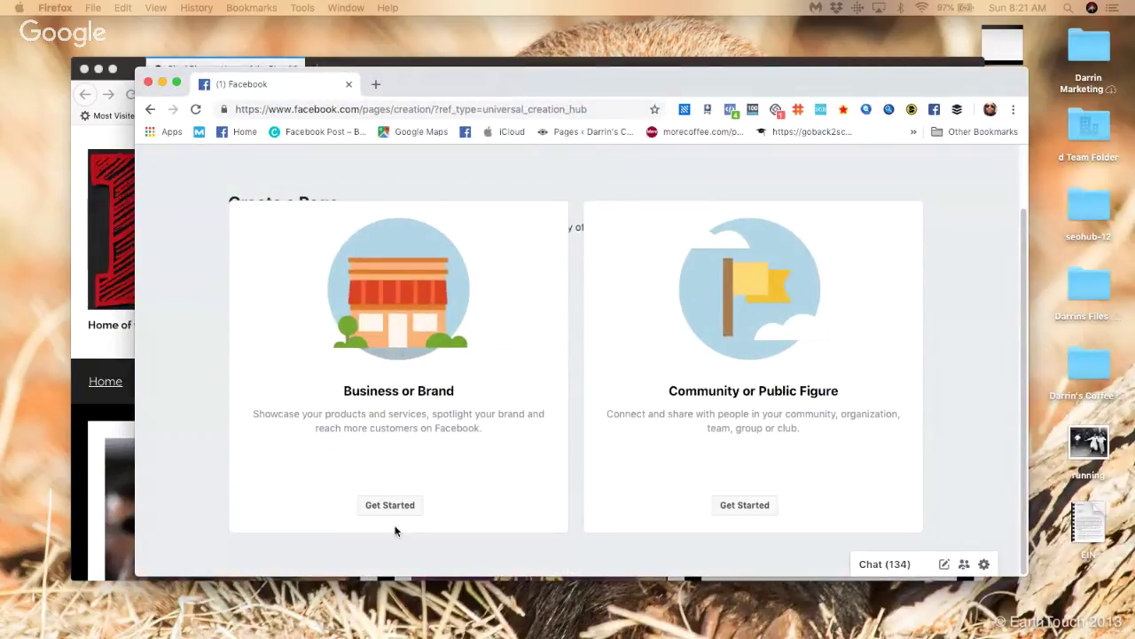
{"action": "left_click", "coordinate": [392, 505]}
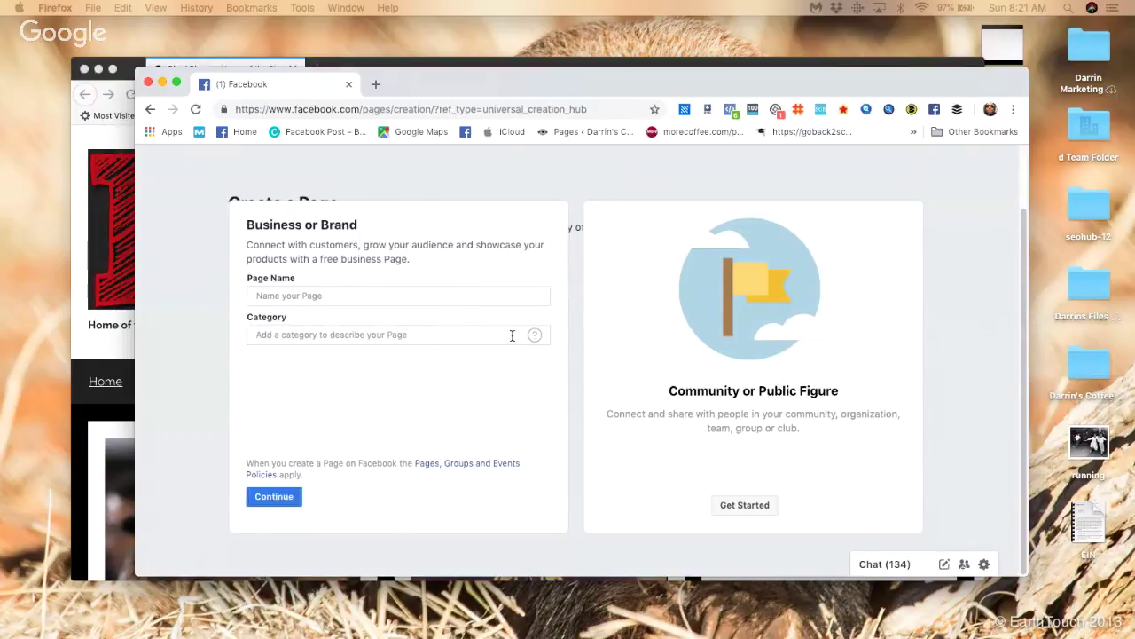
{"action": "left_click", "coordinate": [455, 295]}
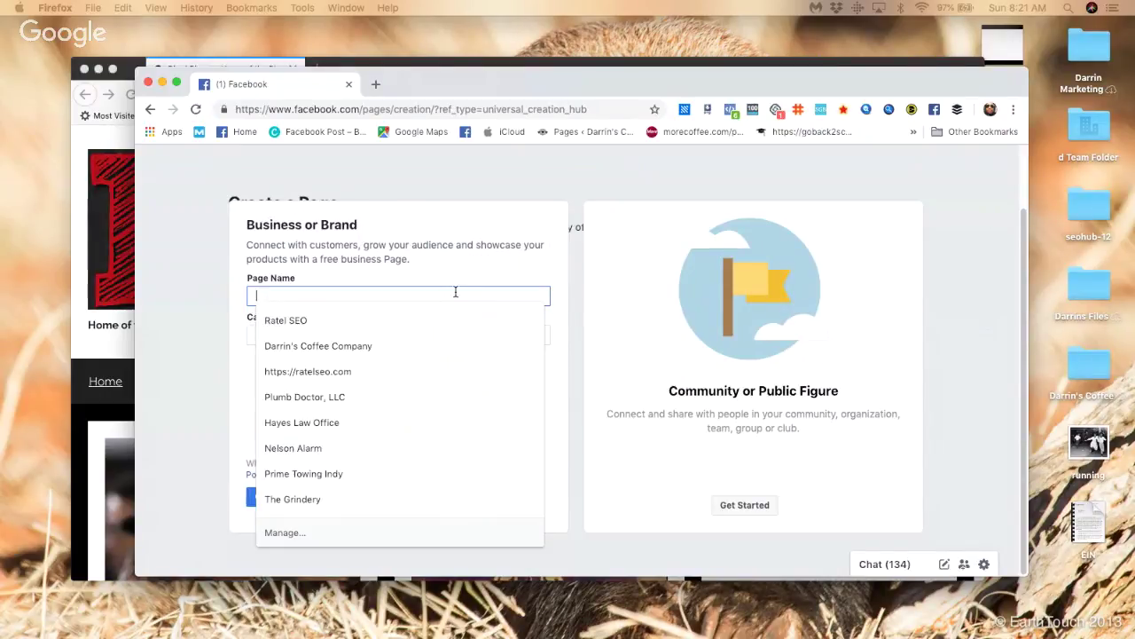
{"action": "type", "text": "Blerd Plan"}
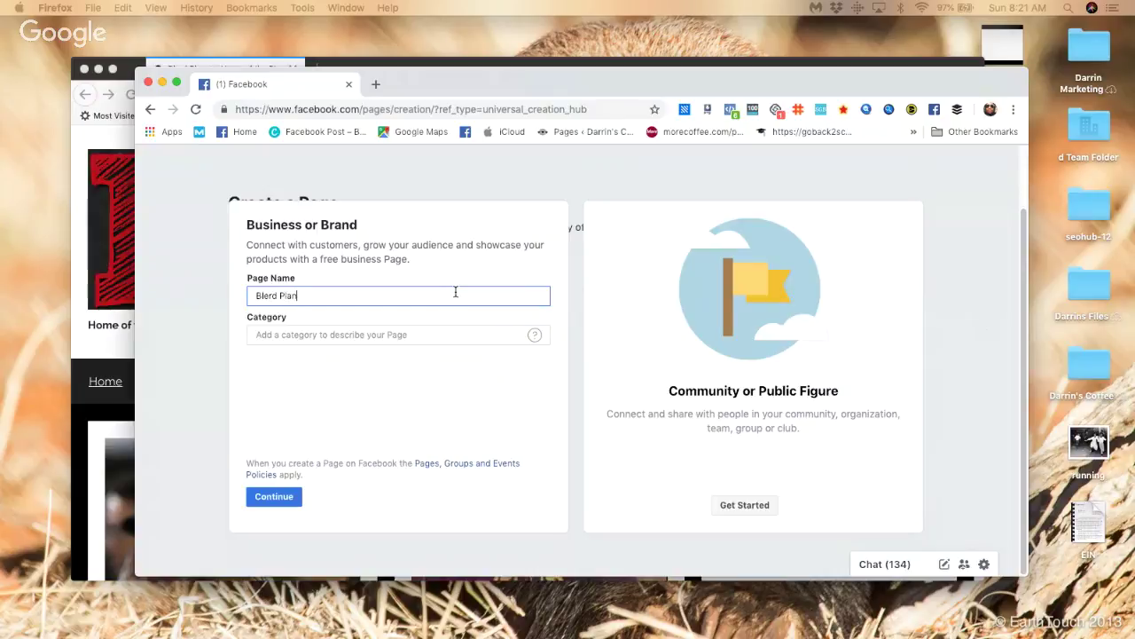
{"action": "key", "text": "Tab"}
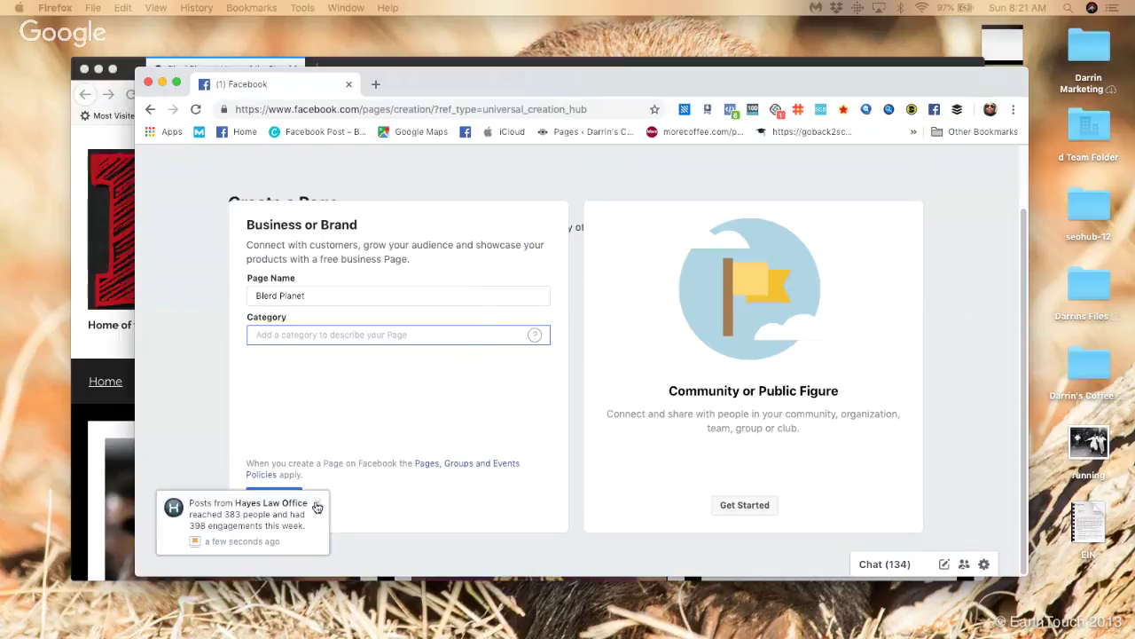
Step: Set the category to News & Media Website and submit; the name is rejected as already managed
{"action": "left_click", "coordinate": [317, 503]}
{"action": "left_click", "coordinate": [336, 338]}
{"action": "type", "text": "ne"}
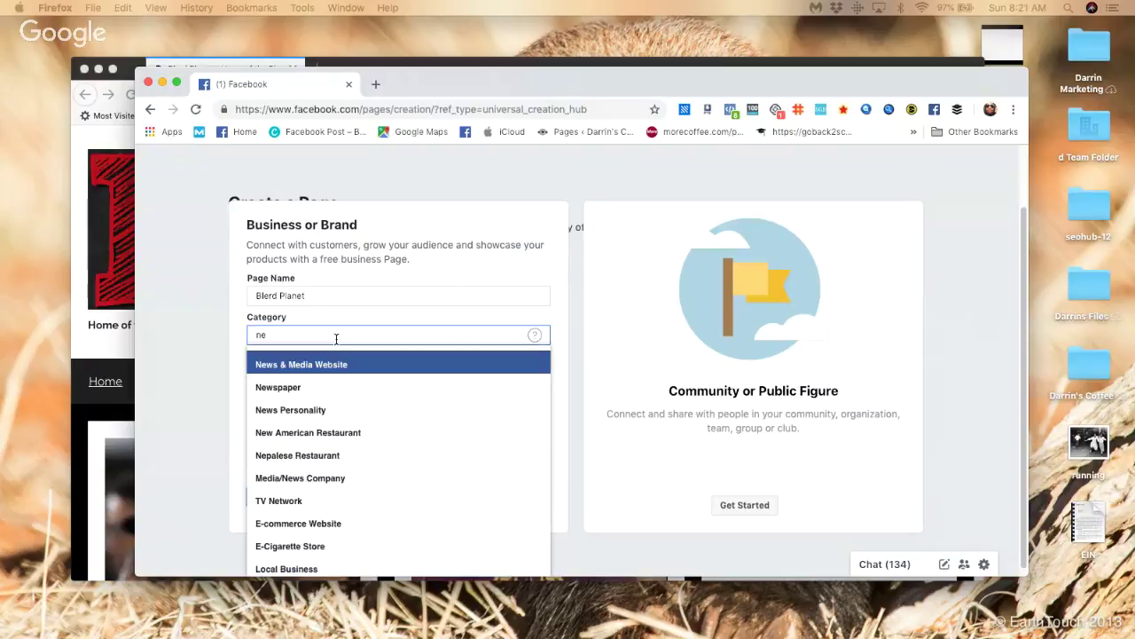
{"action": "left_click", "coordinate": [335, 365]}
{"action": "left_click", "coordinate": [274, 496]}
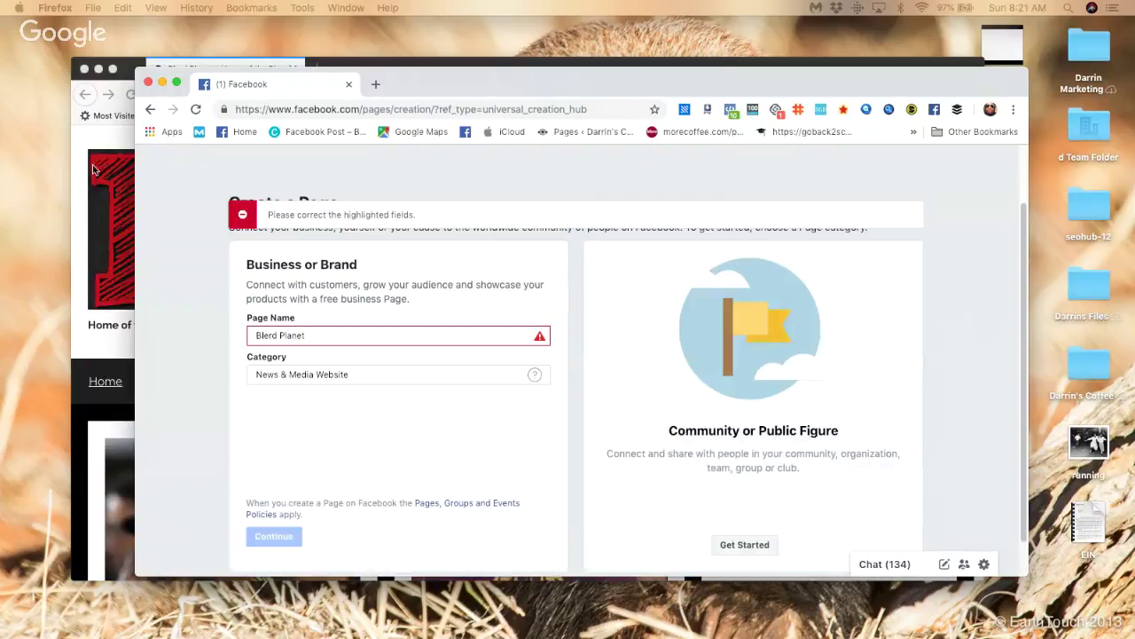
{"action": "mouse_move", "coordinate": [541, 345]}
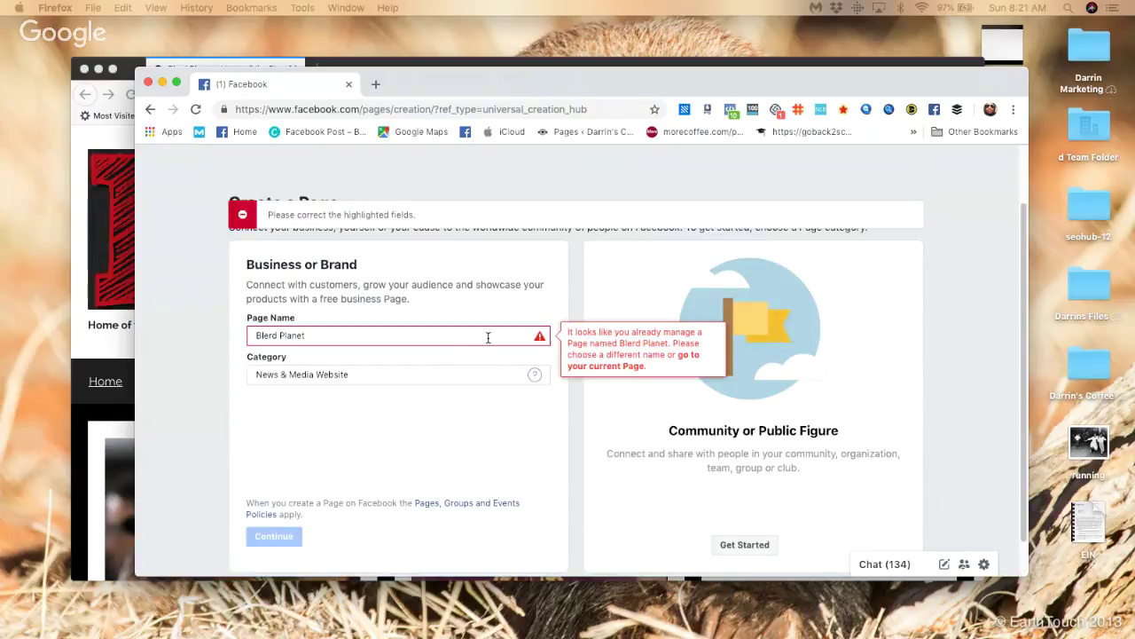
{"action": "scroll", "coordinate": [736, 500], "scroll_direction": "up", "scroll_amount": 2}
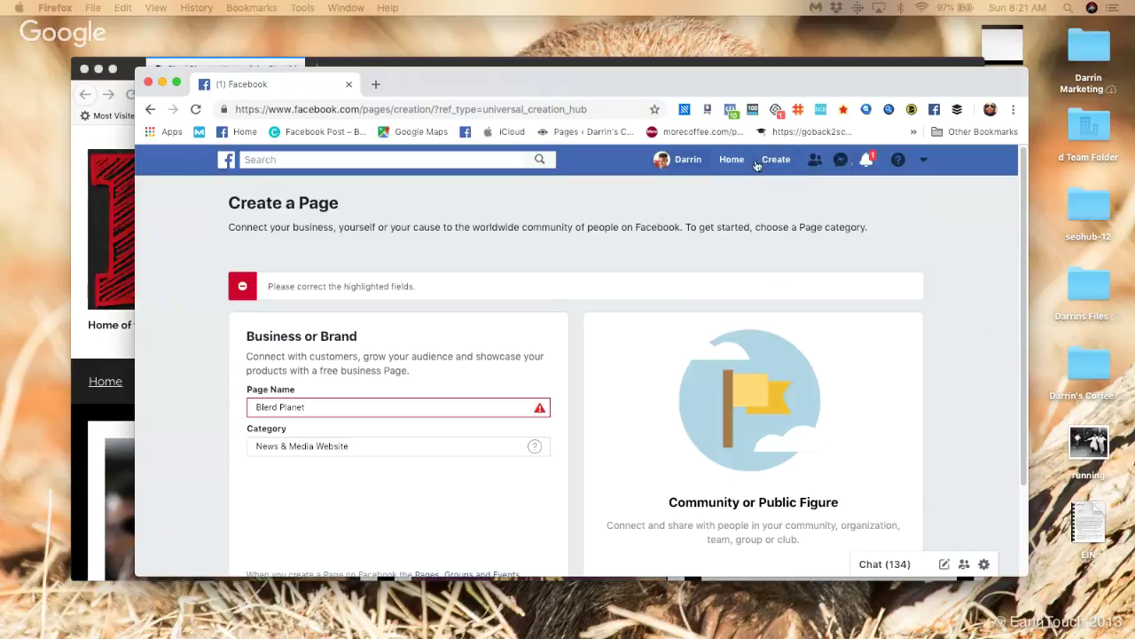
Step: Open Blerd Planet from the account menu's managed Pages list, which fails with ERR_TOO_MANY_REDIRECTS
{"action": "left_click", "coordinate": [923, 160]}
{"action": "left_click", "coordinate": [852, 262]}
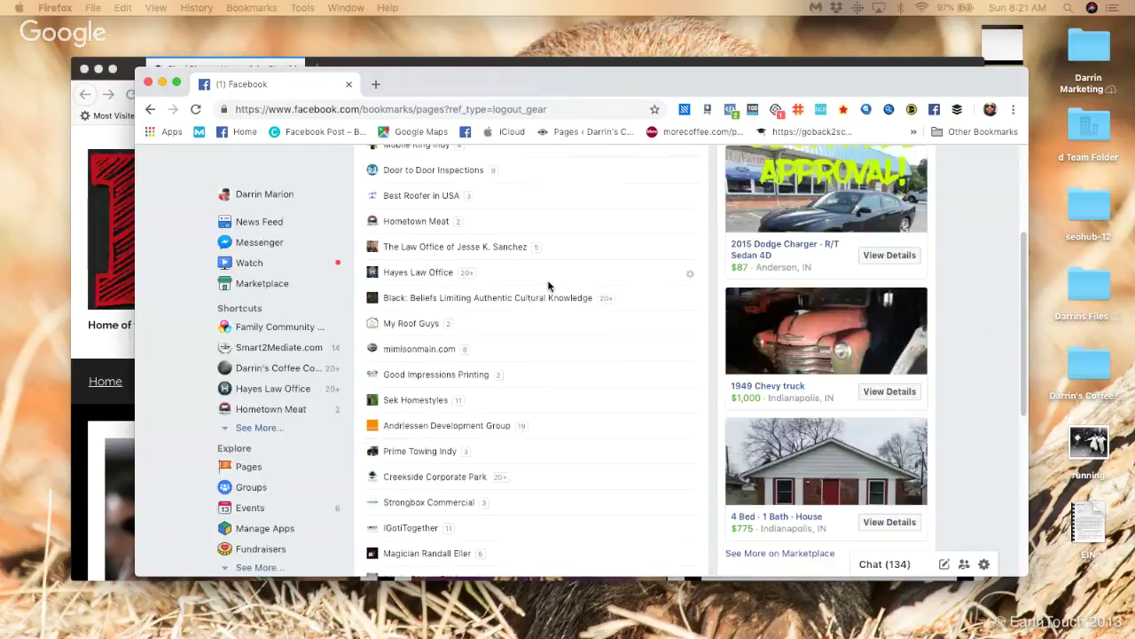
{"action": "scroll", "coordinate": [543, 289], "scroll_direction": "up", "scroll_amount": 5}
{"action": "scroll", "coordinate": [543, 289], "scroll_direction": "down", "scroll_amount": 1}
{"action": "left_click", "coordinate": [428, 268]}
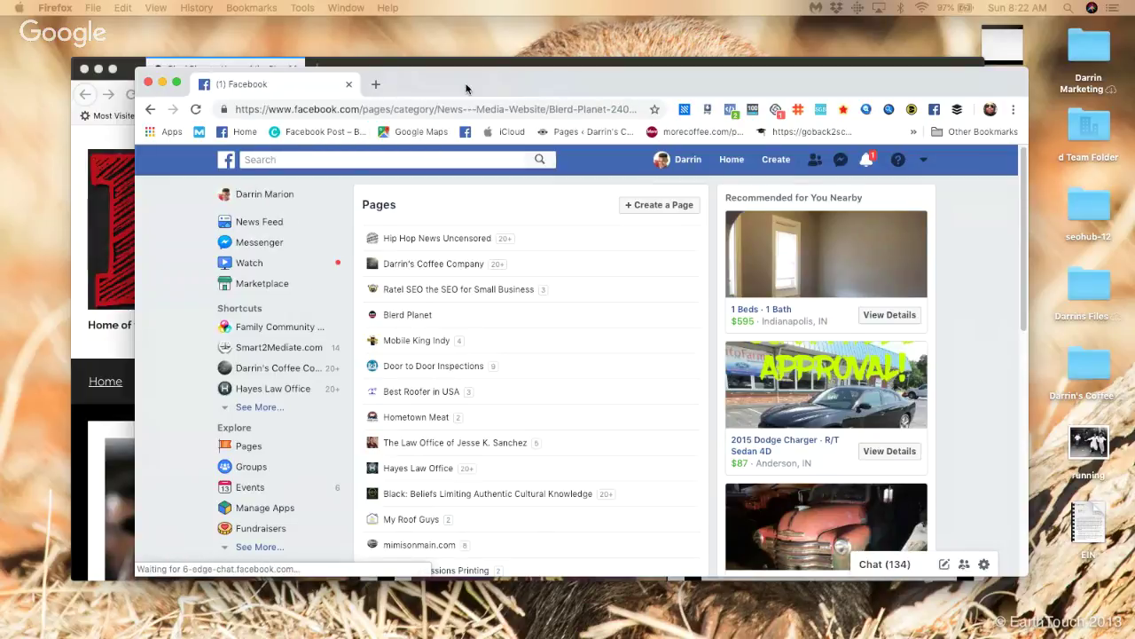
{"action": "key", "text": "super+h"}
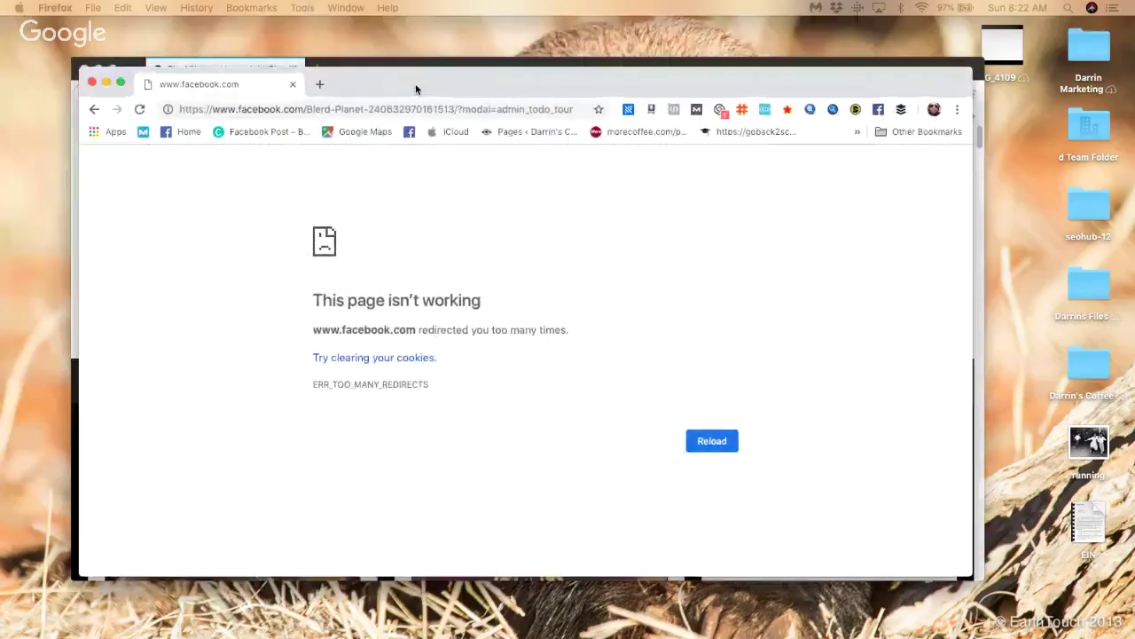
Step: Reload the failing Blerd Planet Facebook page in Chrome and select its address
{"action": "left_click", "coordinate": [709, 441]}
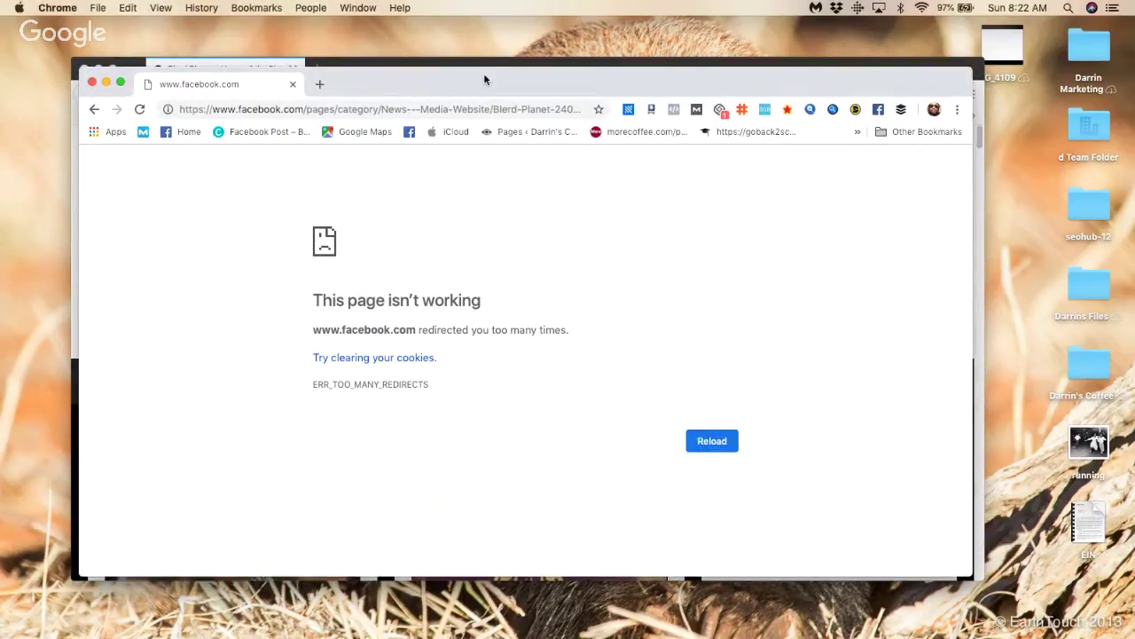
{"action": "left_click", "coordinate": [139, 109]}
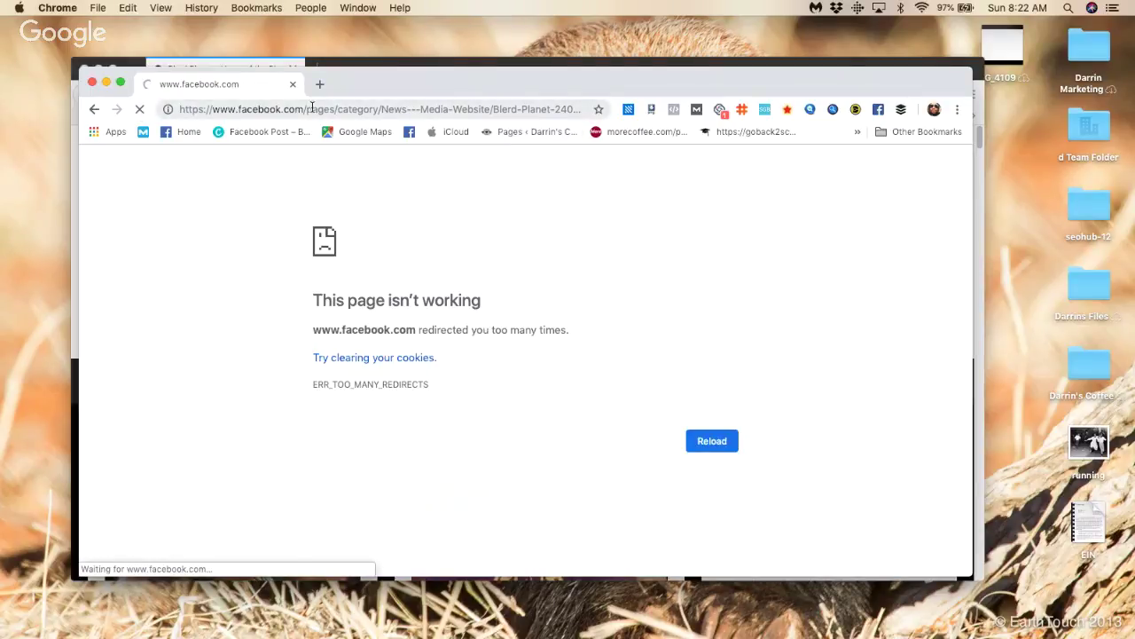
{"action": "left_click", "coordinate": [350, 105]}
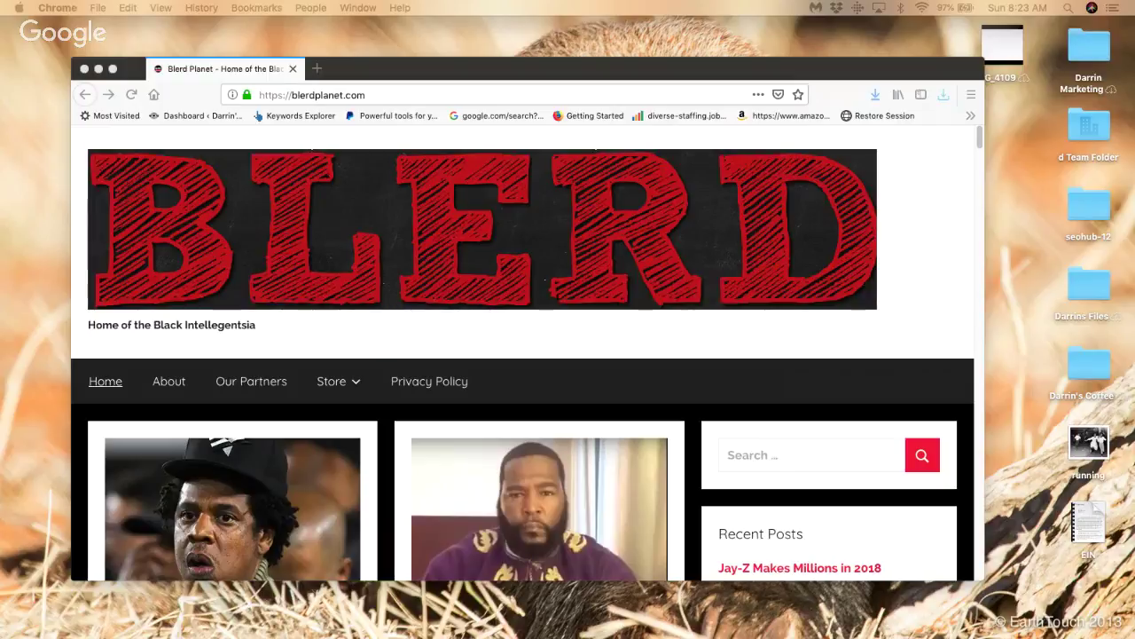
Step: Like the Blerd Planet Page in the 'blerd planet' results, then open its page link
{"action": "key", "text": "super+Tab"}
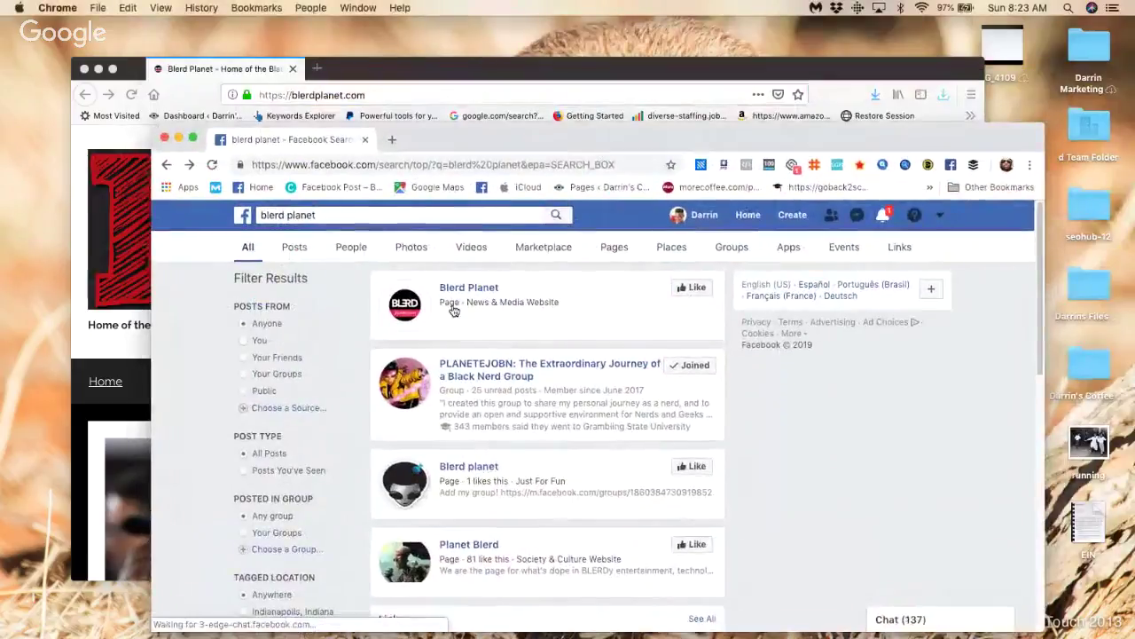
{"action": "left_click", "coordinate": [692, 287]}
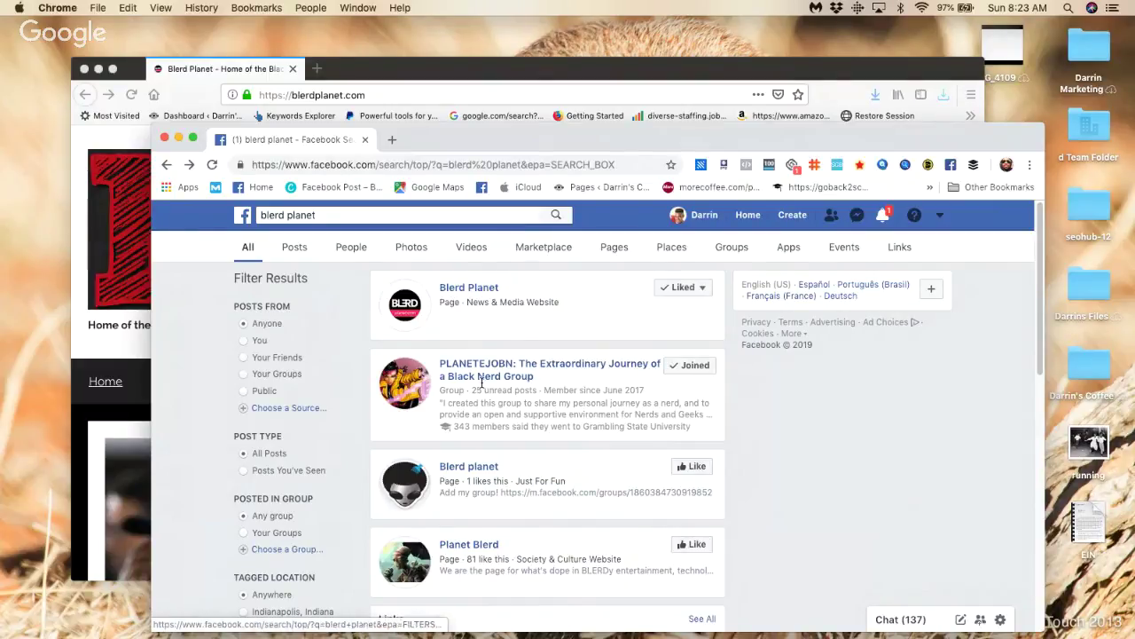
{"action": "scroll", "coordinate": [550, 355], "scroll_direction": "down", "scroll_amount": 3}
{"action": "scroll", "coordinate": [550, 320], "scroll_direction": "up", "scroll_amount": 3}
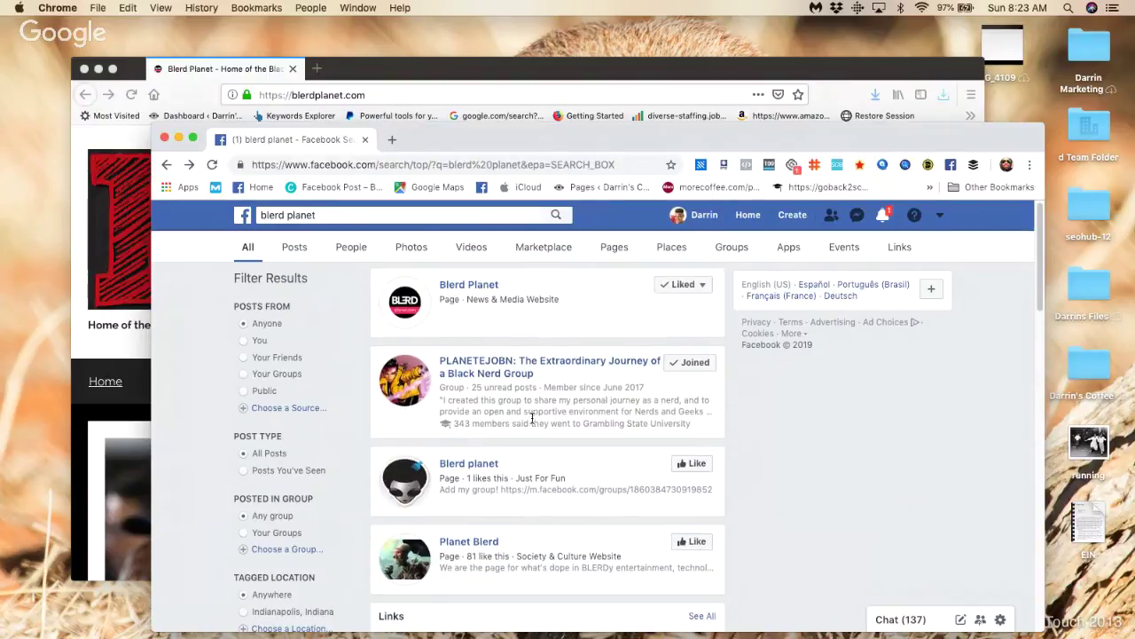
{"action": "scroll", "coordinate": [533, 422], "scroll_direction": "down", "scroll_amount": 1}
{"action": "scroll", "coordinate": [533, 422], "scroll_direction": "down", "scroll_amount": 5}
{"action": "scroll", "coordinate": [534, 424], "scroll_direction": "up", "scroll_amount": 1}
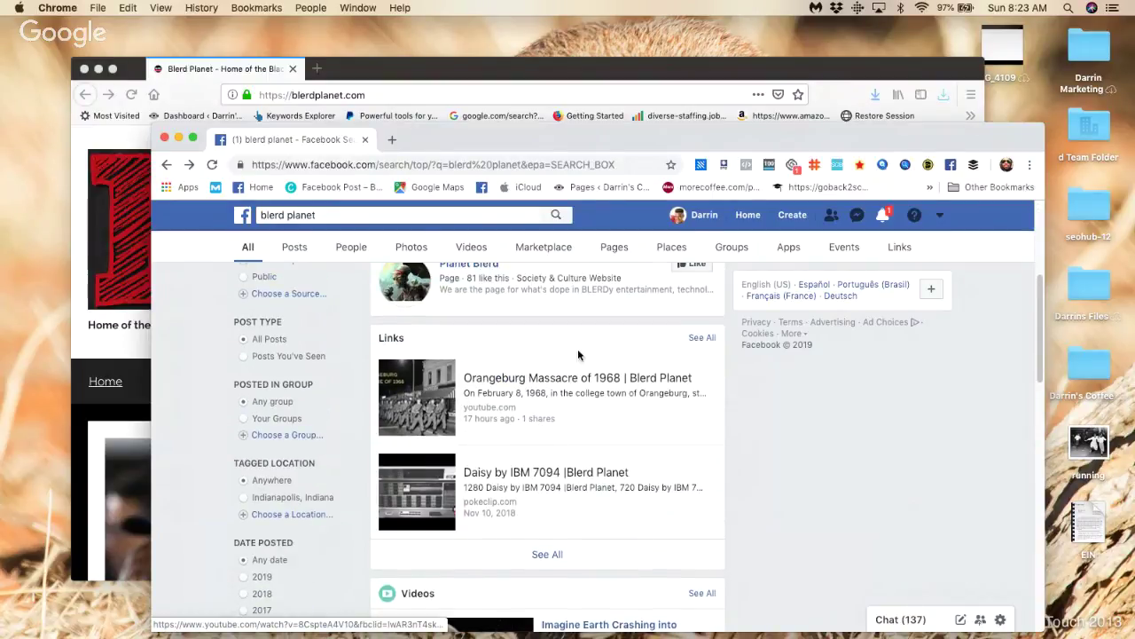
{"action": "scroll", "coordinate": [621, 373], "scroll_direction": "up", "scroll_amount": 2}
{"action": "scroll", "coordinate": [674, 384], "scroll_direction": "up", "scroll_amount": 3}
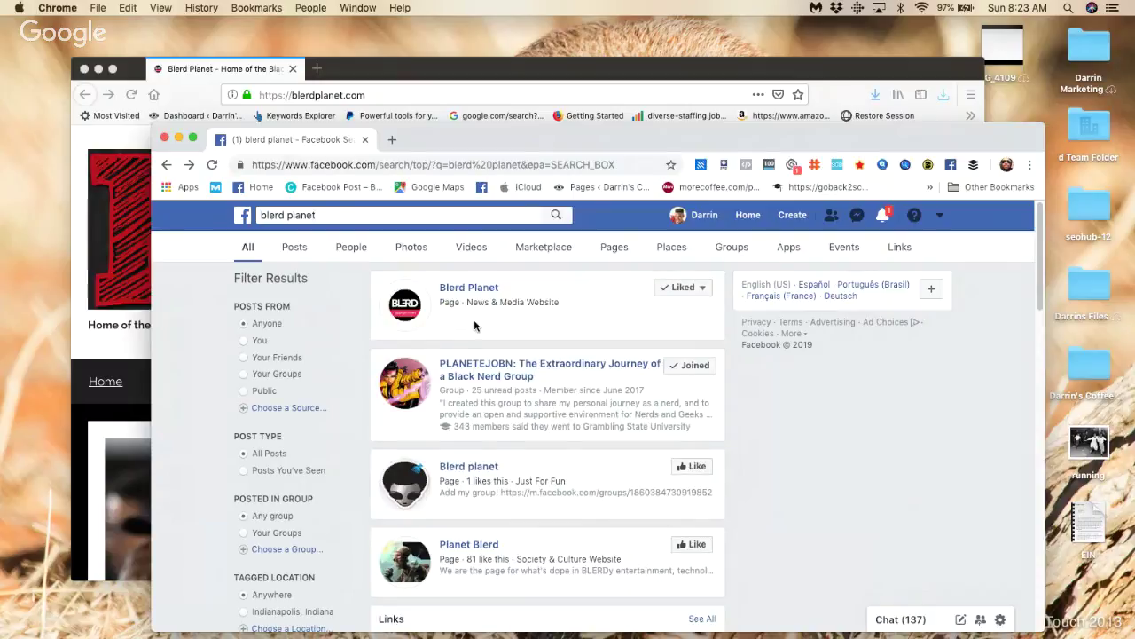
{"action": "scroll", "coordinate": [474, 321], "scroll_direction": "up", "scroll_amount": 3}
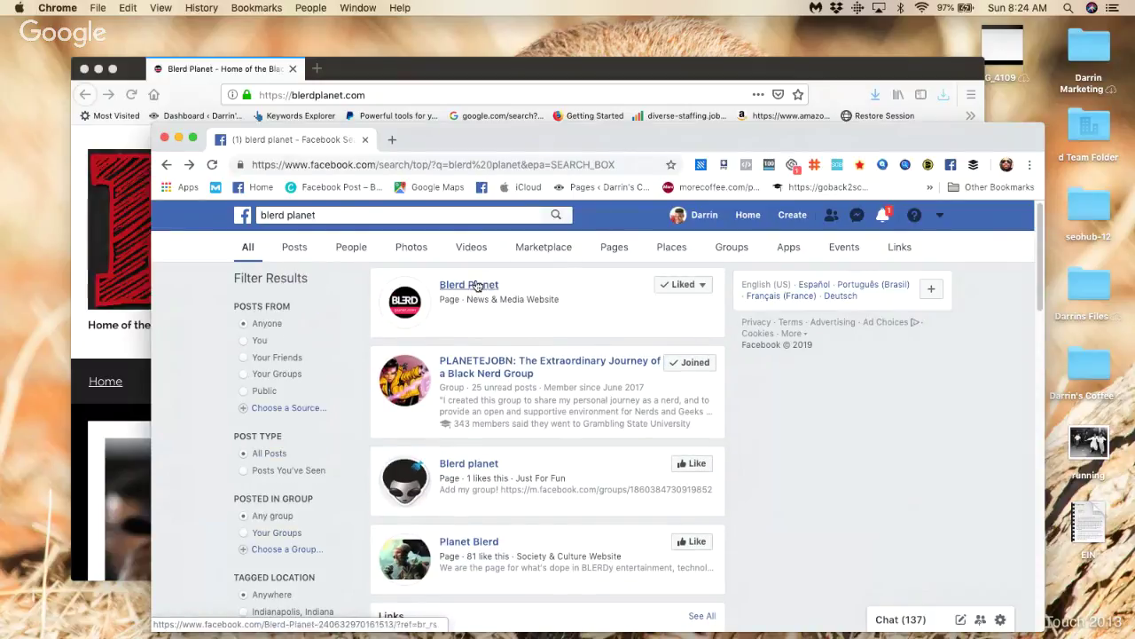
{"action": "mouse_move", "coordinate": [477, 291]}
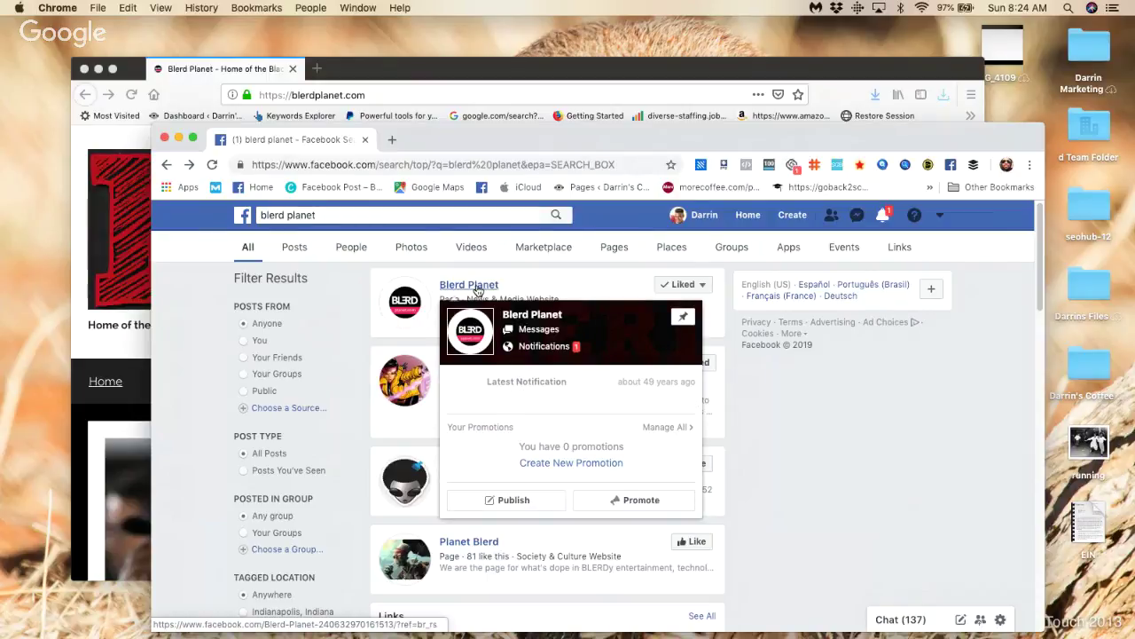
{"action": "left_click", "coordinate": [528, 318]}
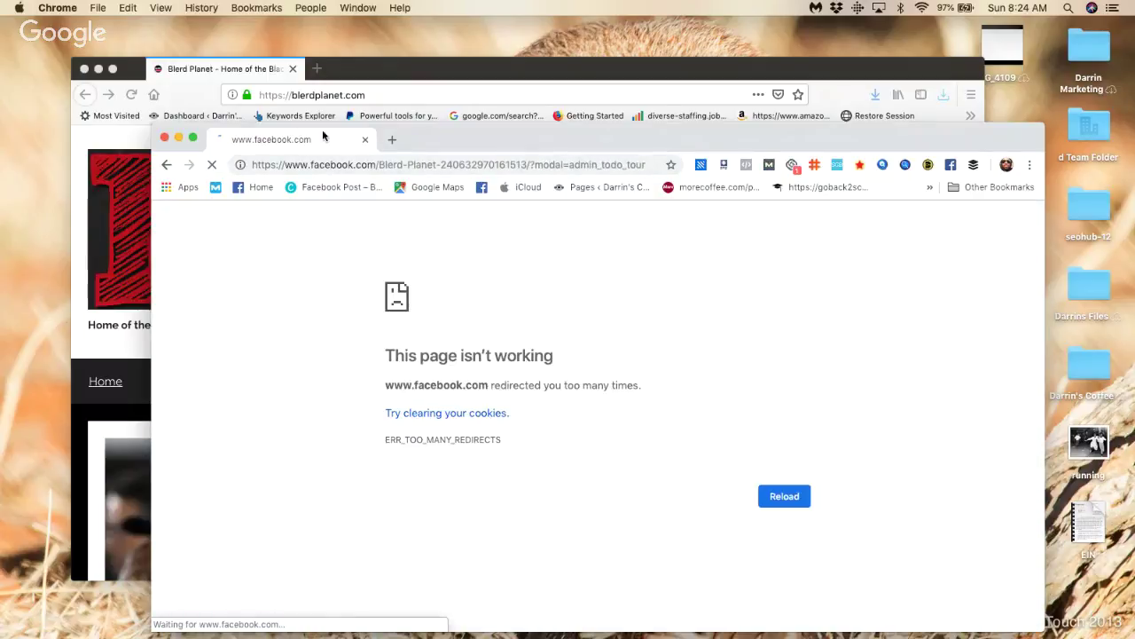
Step: Go back to the 'blerd planet' results and select the search part of the URL
{"action": "left_click", "coordinate": [166, 165]}
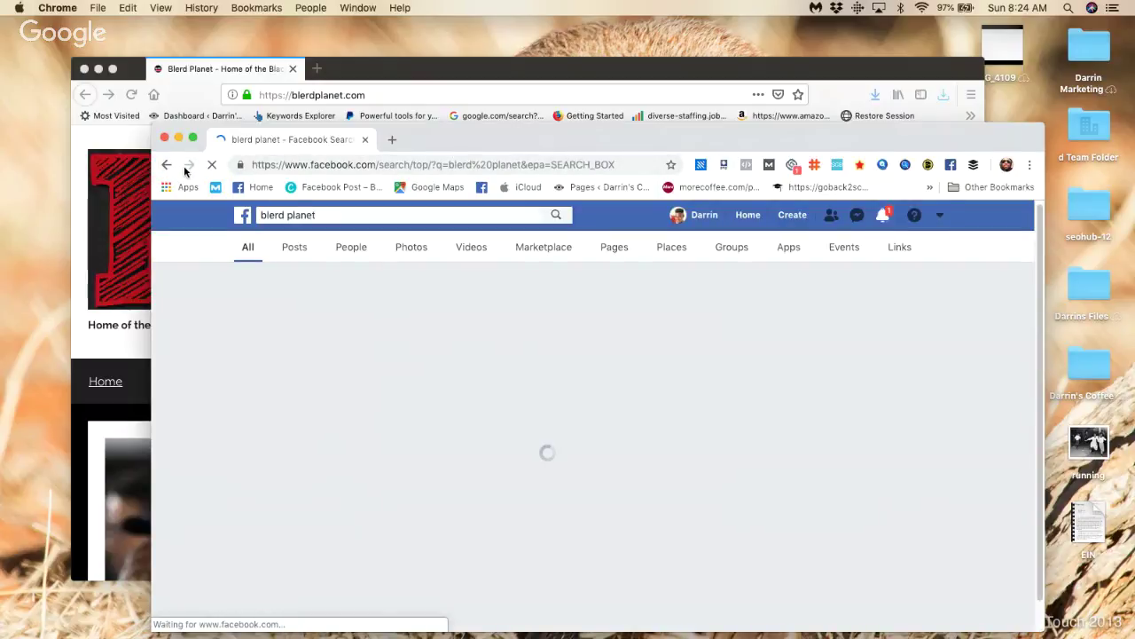
{"action": "left_click", "coordinate": [189, 164]}
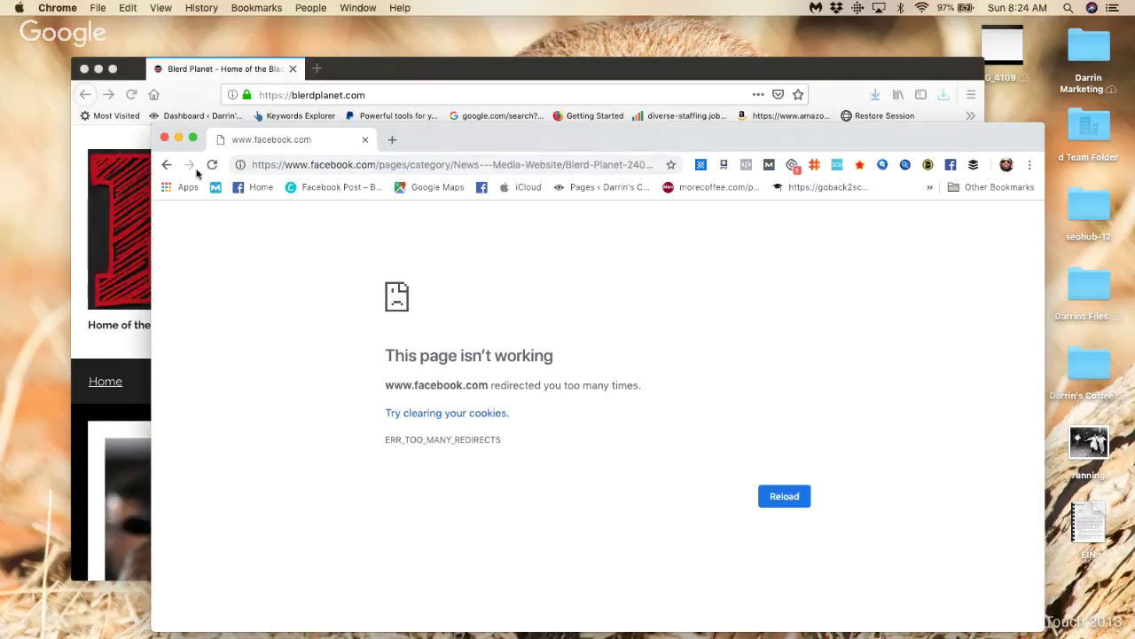
{"action": "left_click", "coordinate": [166, 164]}
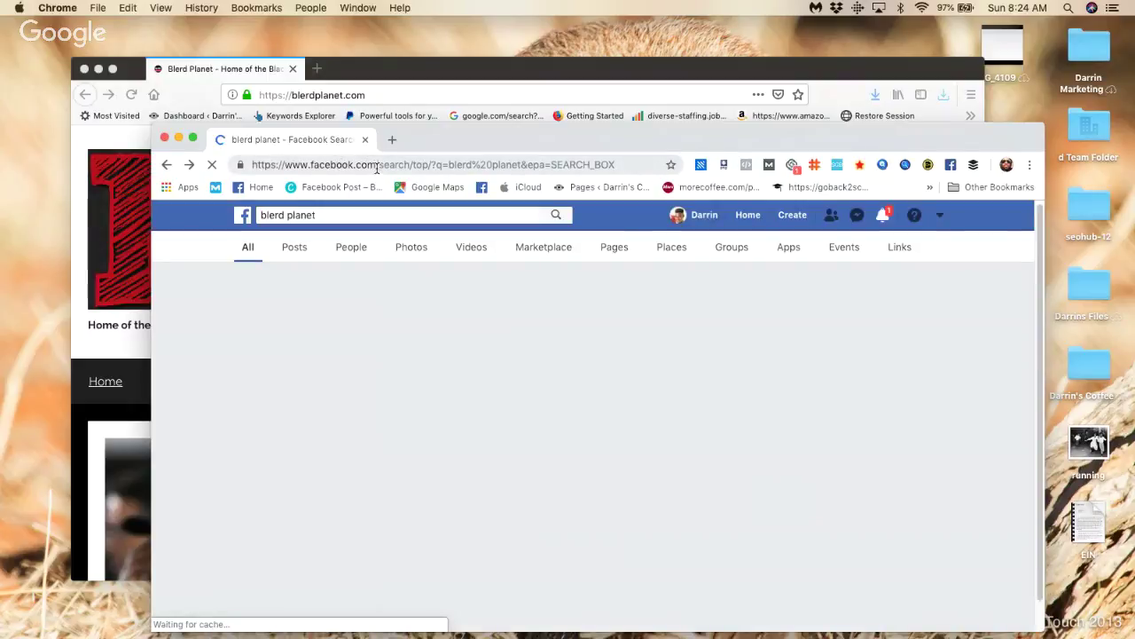
{"action": "left_click", "coordinate": [379, 165]}
{"action": "left_click", "coordinate": [381, 167]}
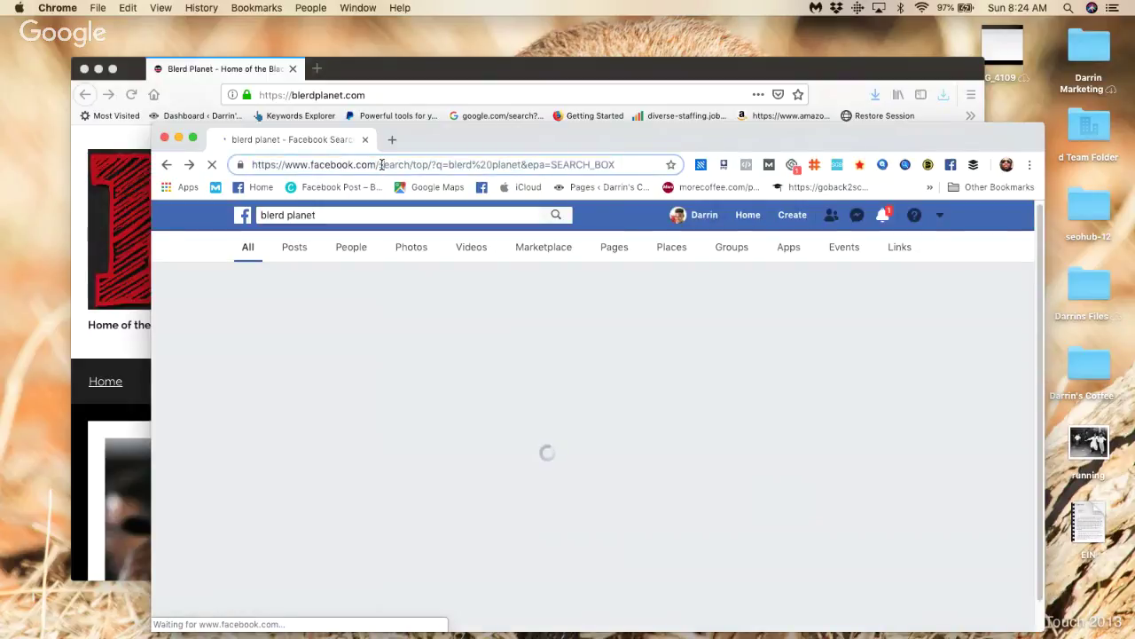
{"action": "left_click_drag", "start_coordinate": [379, 165], "coordinate": [667, 137]}
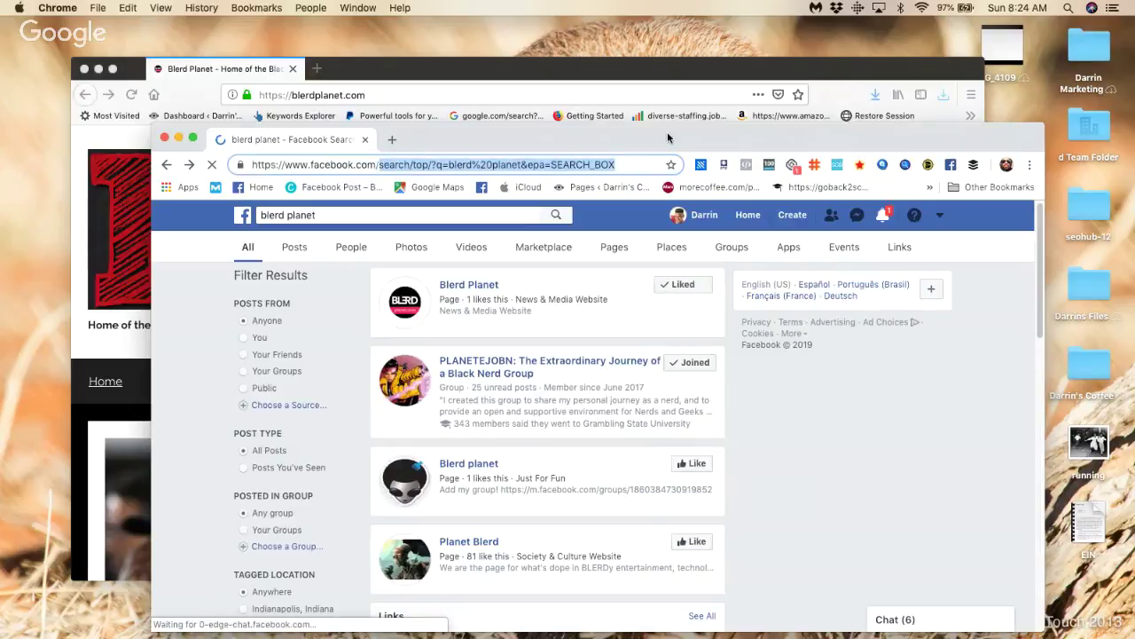
Step: Replace the URL's search part with blerd-planet and load facebook.com/blerd-planet
{"action": "key", "text": "BackSpace"}
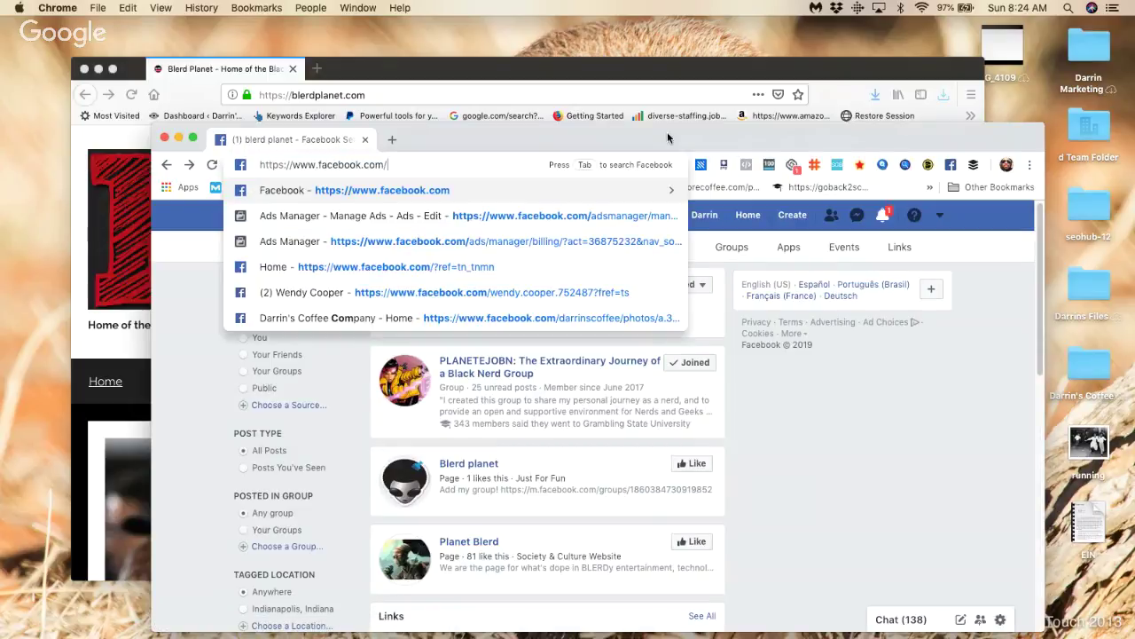
{"action": "type", "text": "blerd"}
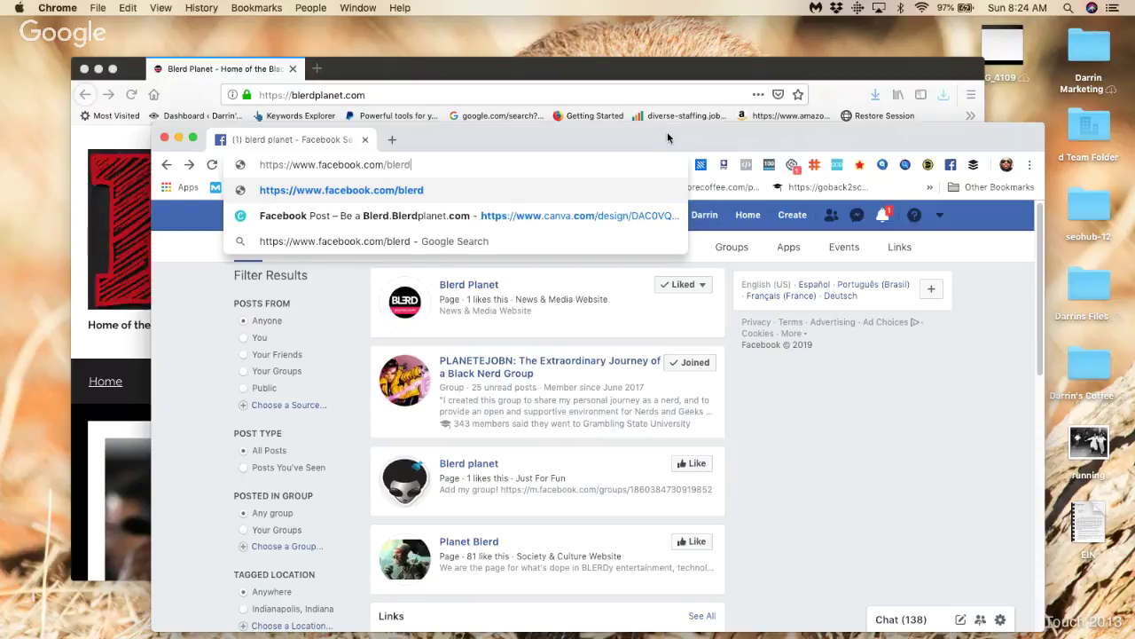
{"action": "type", "text": "-pla"}
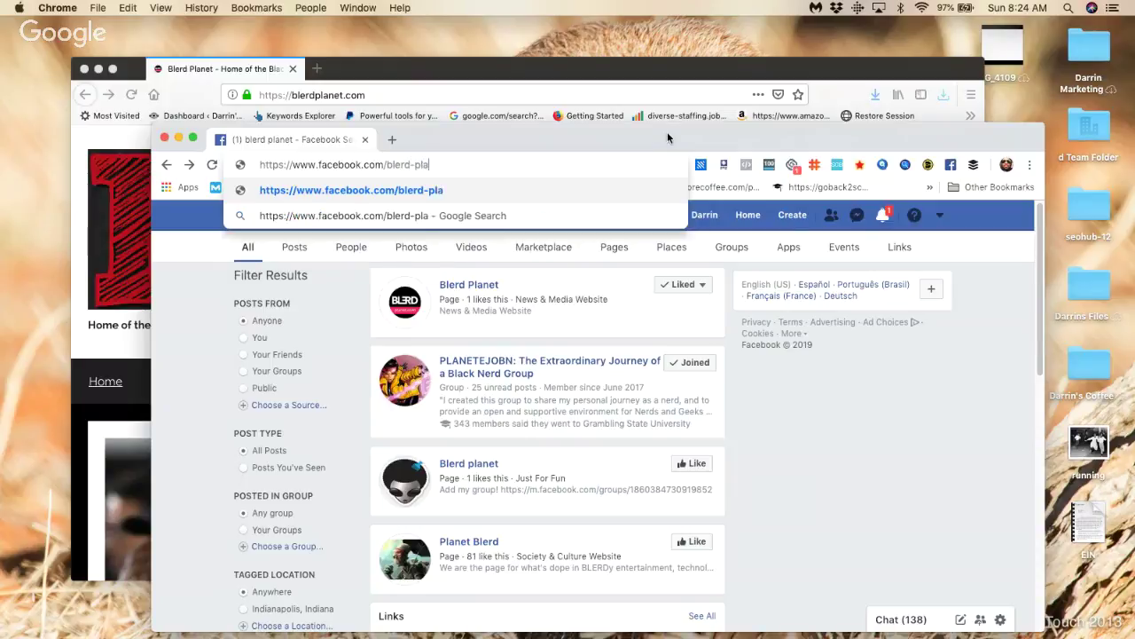
{"action": "type", "text": "tnet"}
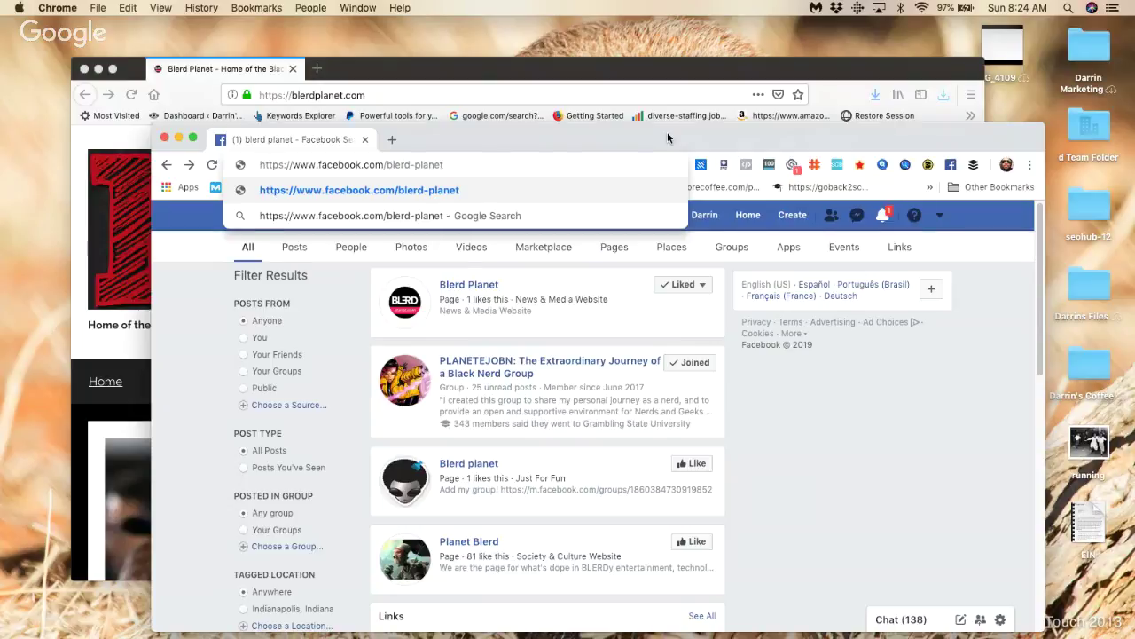
{"action": "key", "text": "Return"}
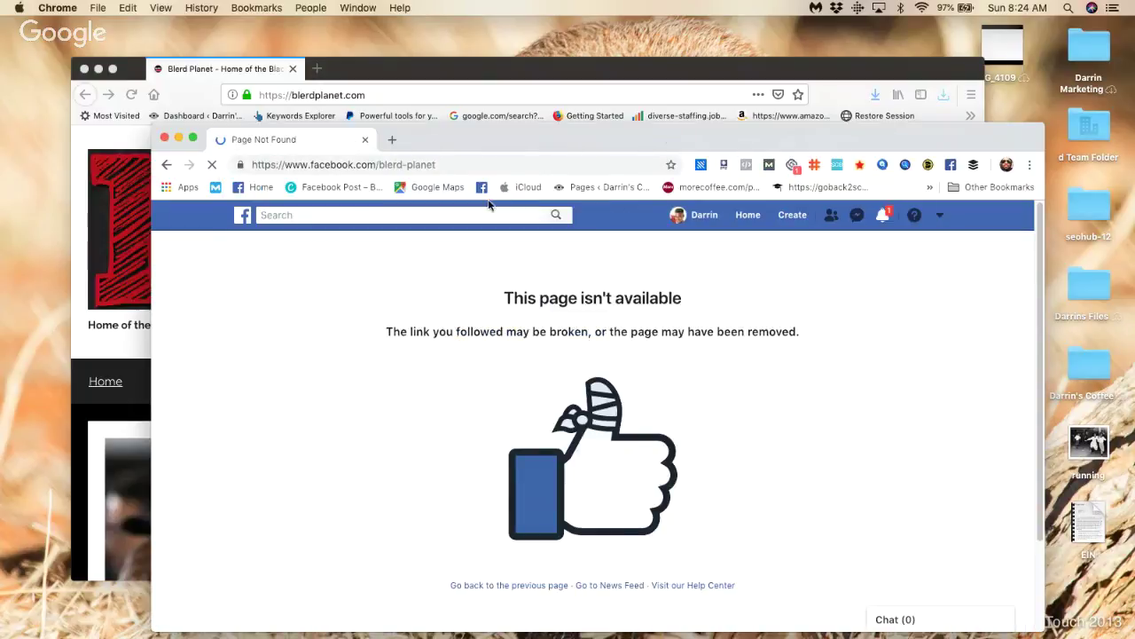
Step: Remove the hyphen to load facebook.com/blerdplanet, then bring up recent Facebook searches
{"action": "left_click", "coordinate": [417, 165]}
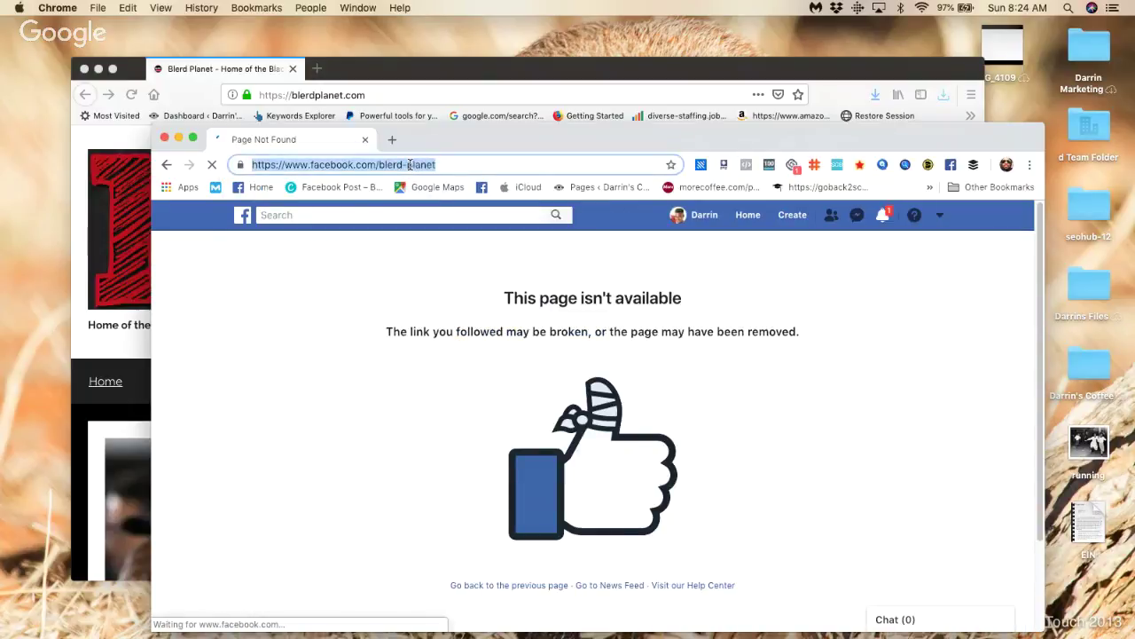
{"action": "left_click", "coordinate": [410, 164]}
{"action": "key", "text": "BackSpace"}
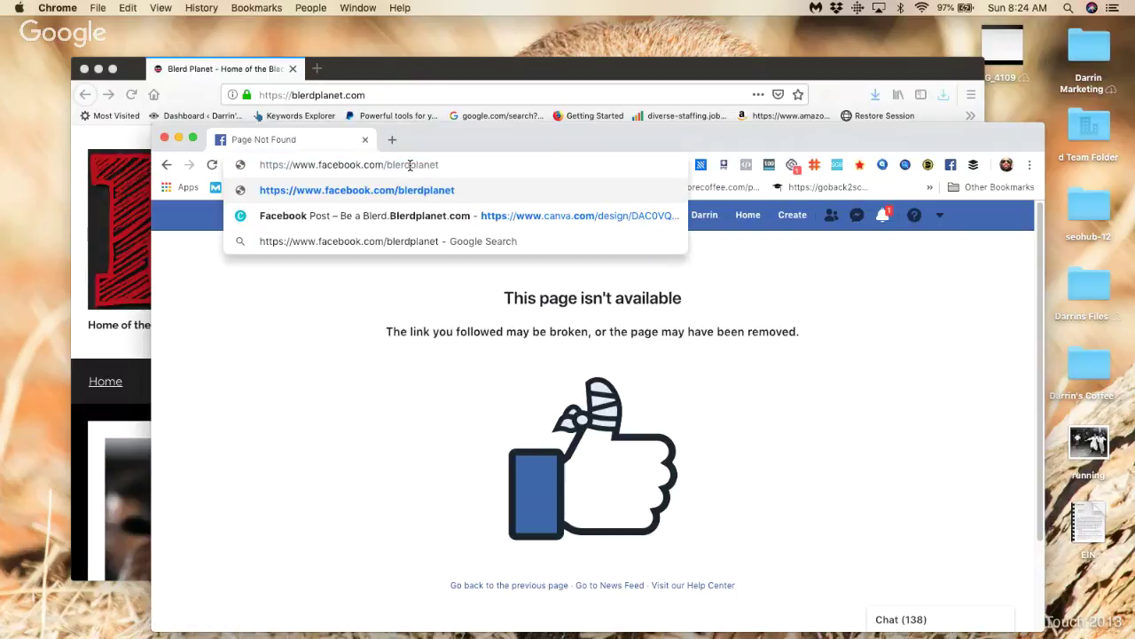
{"action": "key", "text": "Return"}
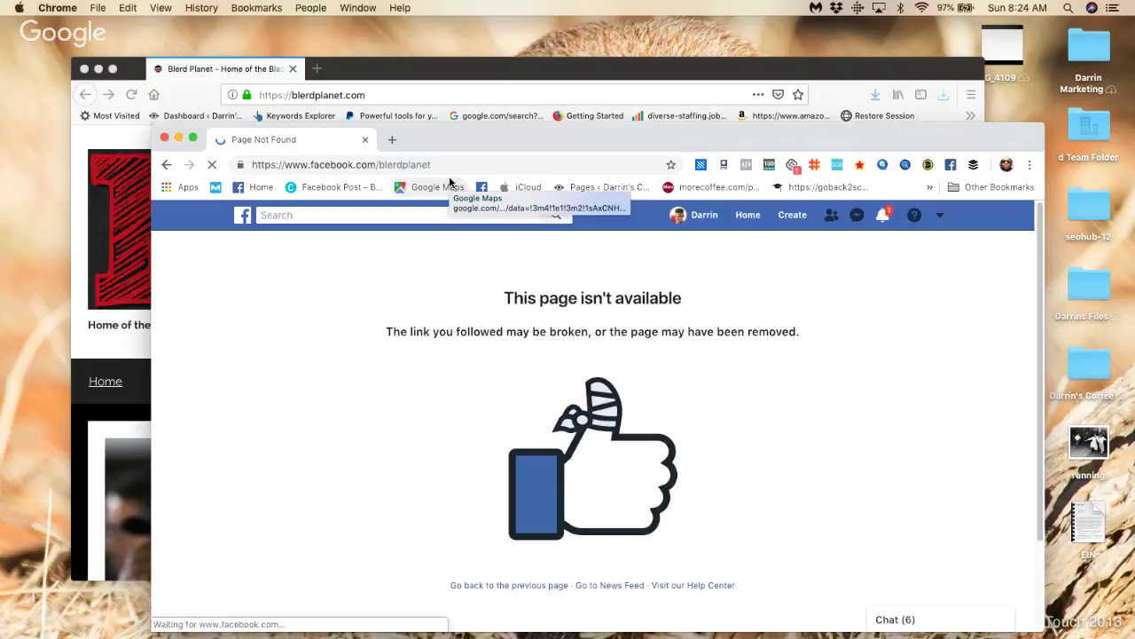
{"action": "left_click", "coordinate": [440, 164]}
{"action": "left_click", "coordinate": [440, 164]}
{"action": "double_click", "coordinate": [420, 164]}
{"action": "left_click", "coordinate": [414, 213]}
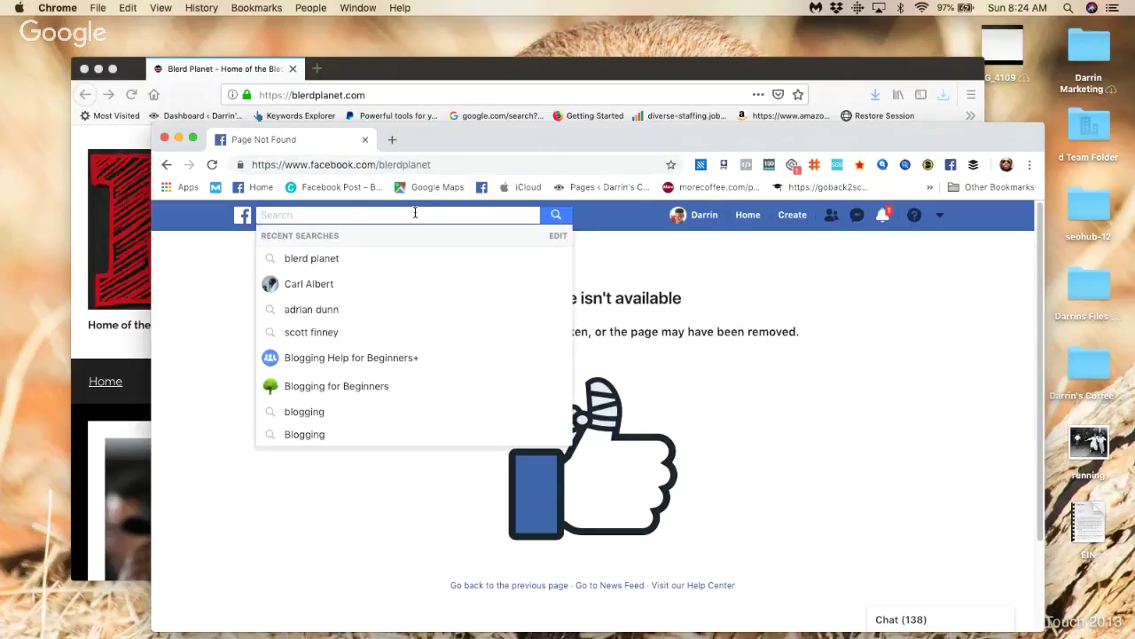
Step: Rerun the recent 'blerd planet' search and open the Blerd Planet Page link again
{"action": "left_click", "coordinate": [362, 258]}
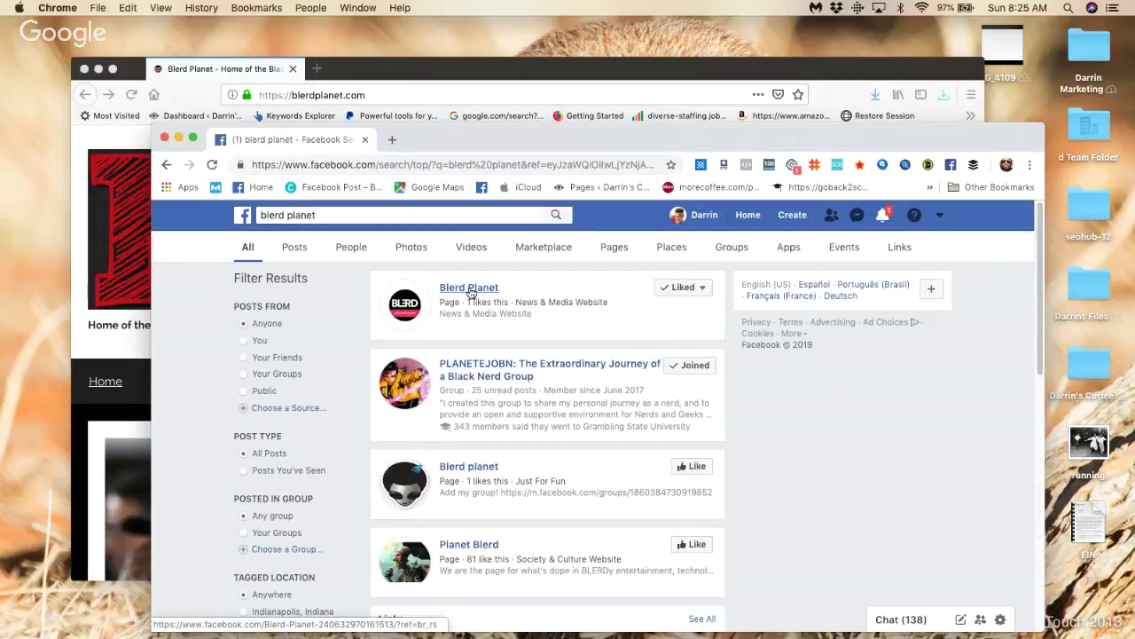
{"action": "mouse_move", "coordinate": [471, 292]}
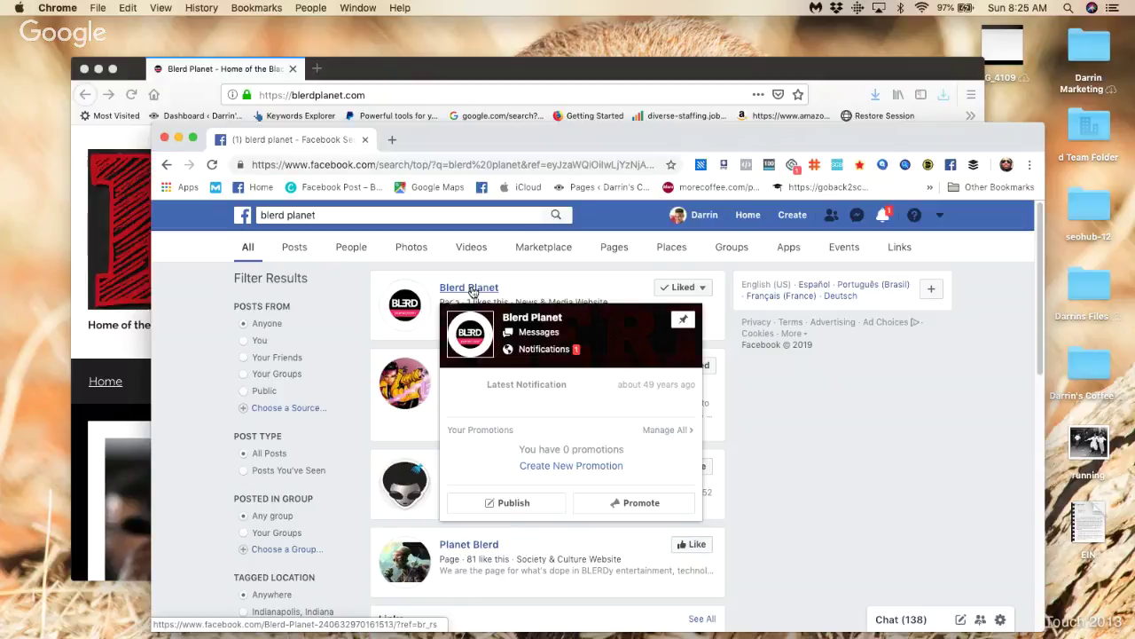
{"action": "left_click", "coordinate": [528, 318]}
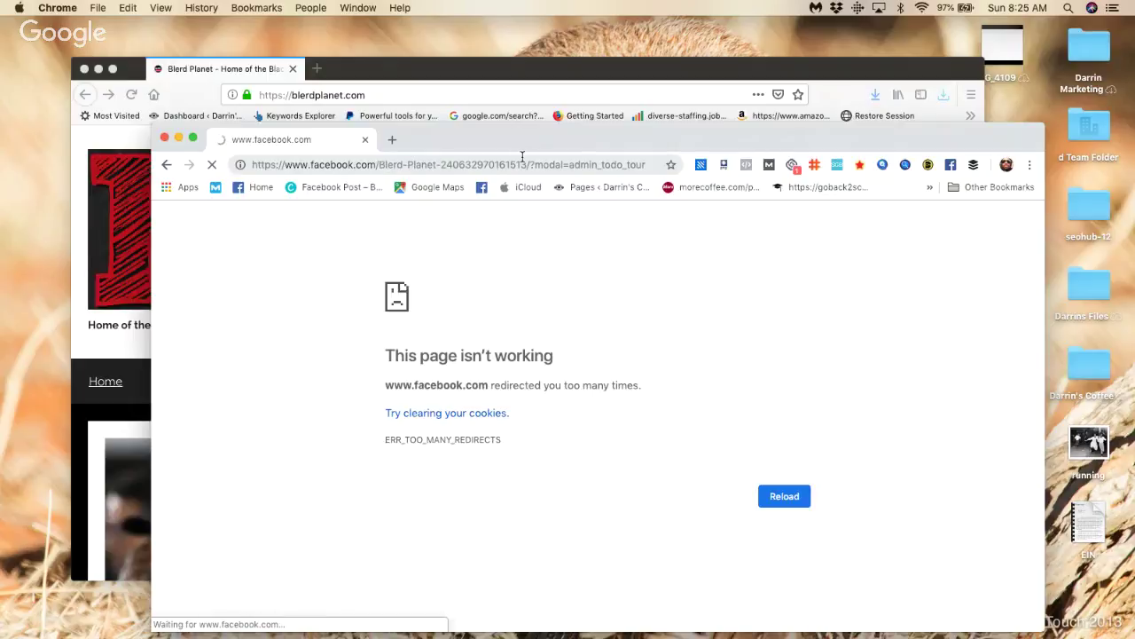
Step: Copy the Blerd Planet page address up to its id into the ii.txt note
{"action": "left_click_drag", "start_coordinate": [527, 164], "coordinate": [252, 165]}
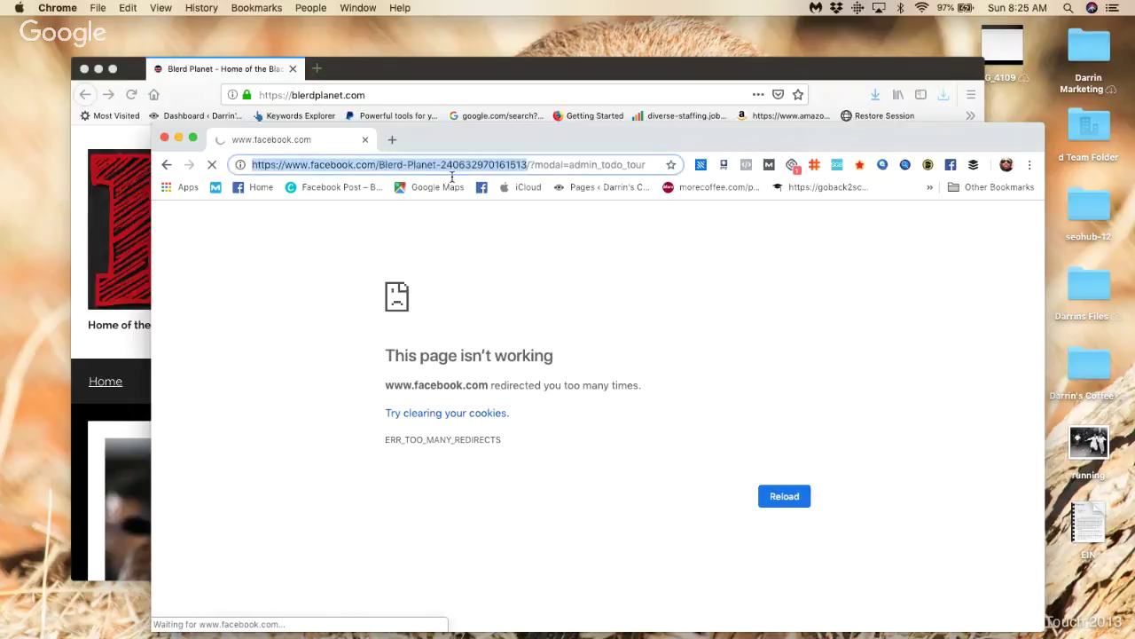
{"action": "right_click", "coordinate": [370, 163]}
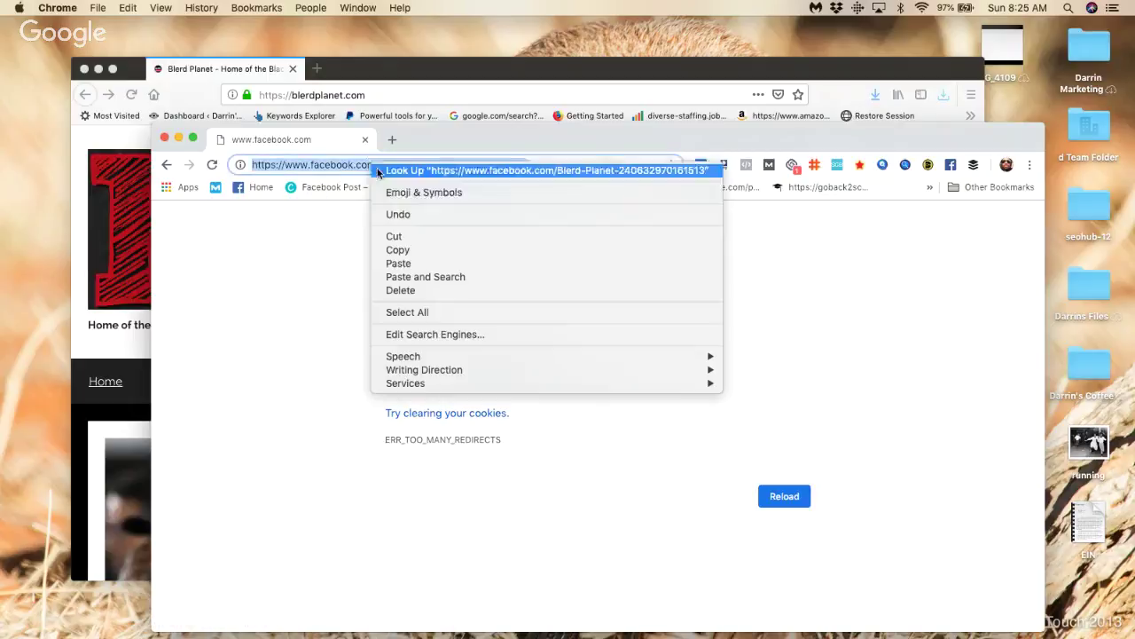
{"action": "left_click", "coordinate": [437, 249]}
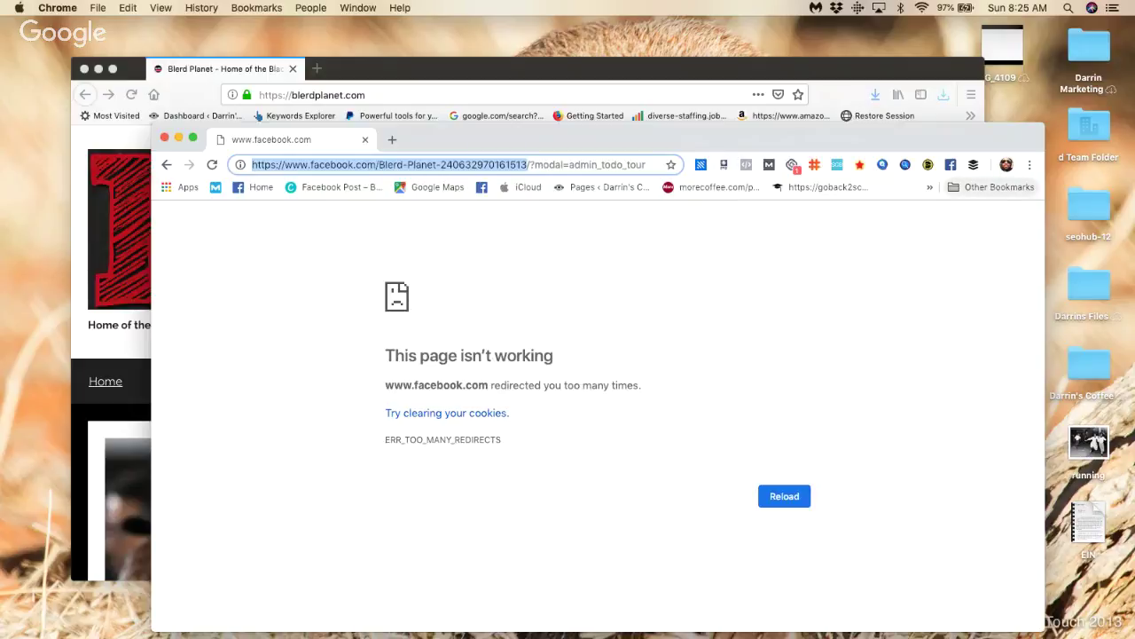
{"action": "key", "text": "super+Tab"}
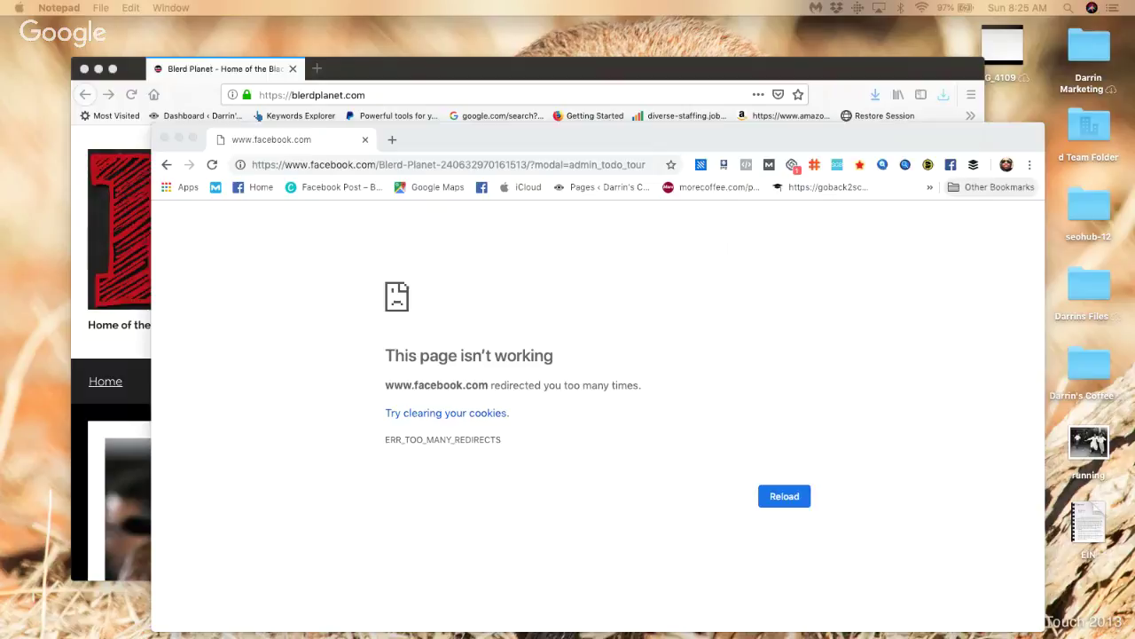
{"action": "left_click_drag", "start_coordinate": [512, 124], "coordinate": [701, 157]}
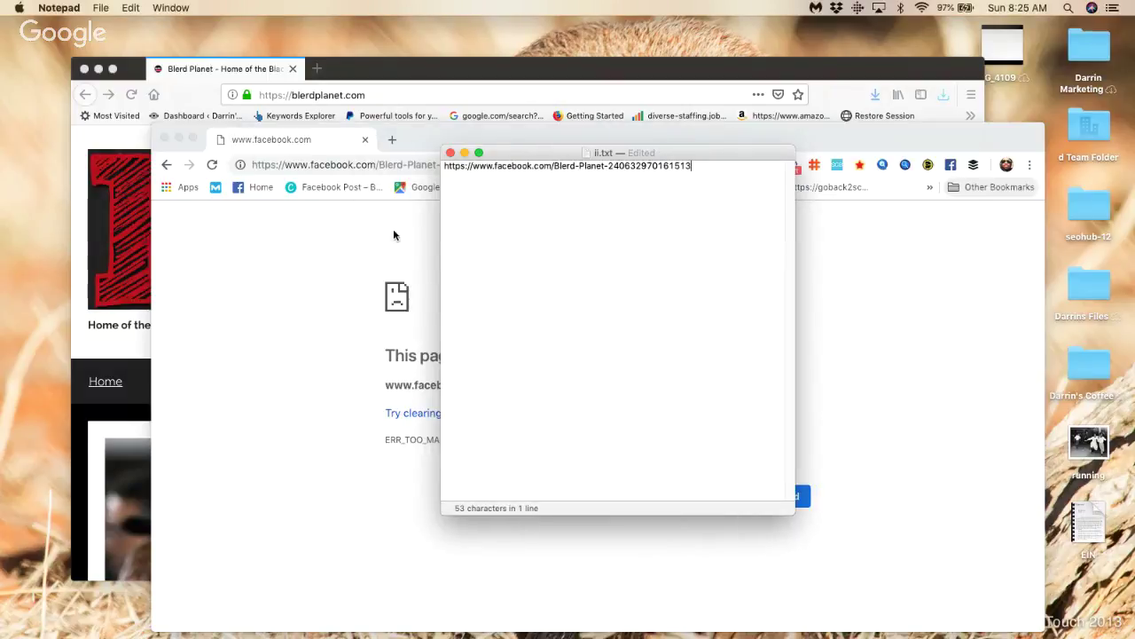
{"action": "triple_click", "coordinate": [711, 169]}
{"action": "left_click", "coordinate": [711, 168]}
{"action": "left_click_drag", "start_coordinate": [669, 156], "coordinate": [865, 123]}
Step: Strip /?modal=admin_todo_tour from the address, reload it, then hide Chrome and close the note
{"action": "left_click", "coordinate": [537, 174]}
{"action": "left_click_drag", "start_coordinate": [529, 164], "coordinate": [719, 170]}
{"action": "key", "text": "BackSpace"}
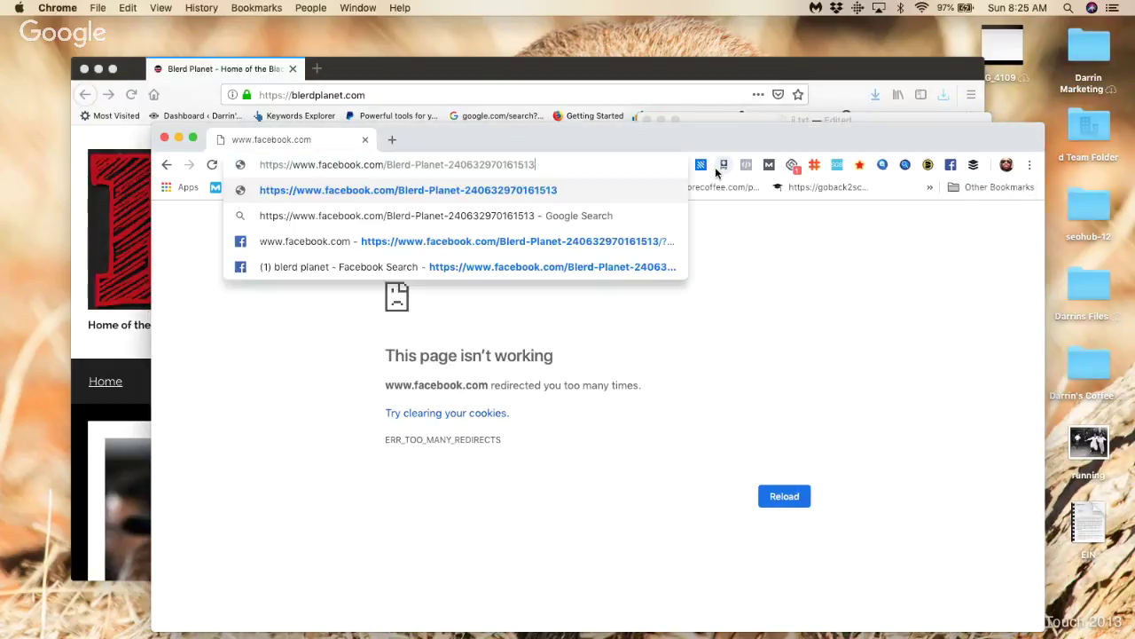
{"action": "key", "text": "Return"}
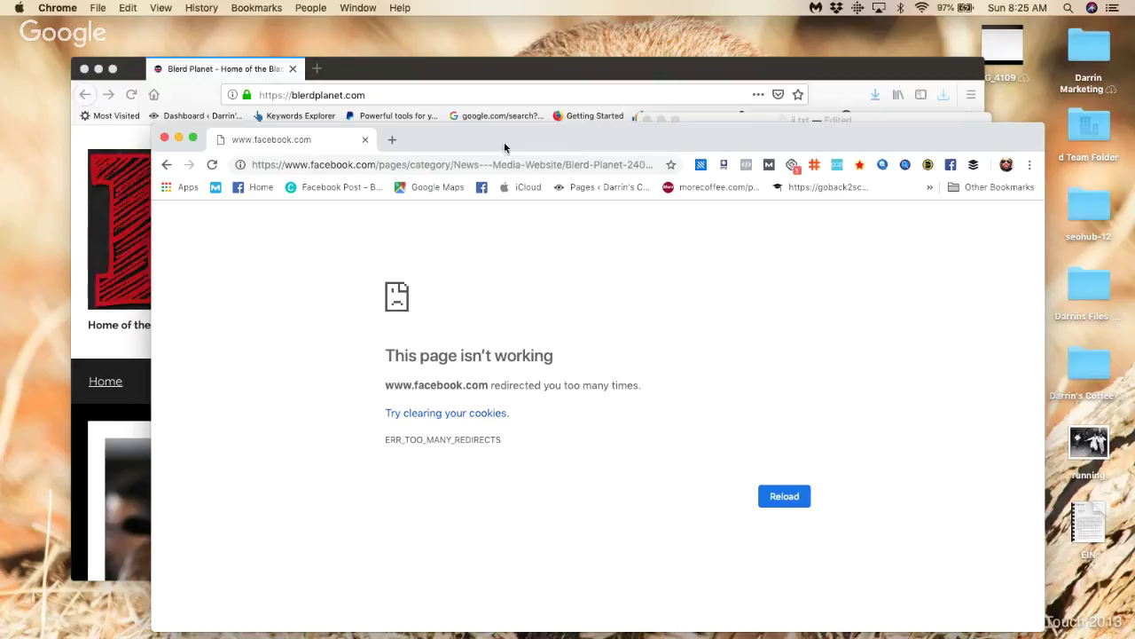
{"action": "key", "text": "super+w"}
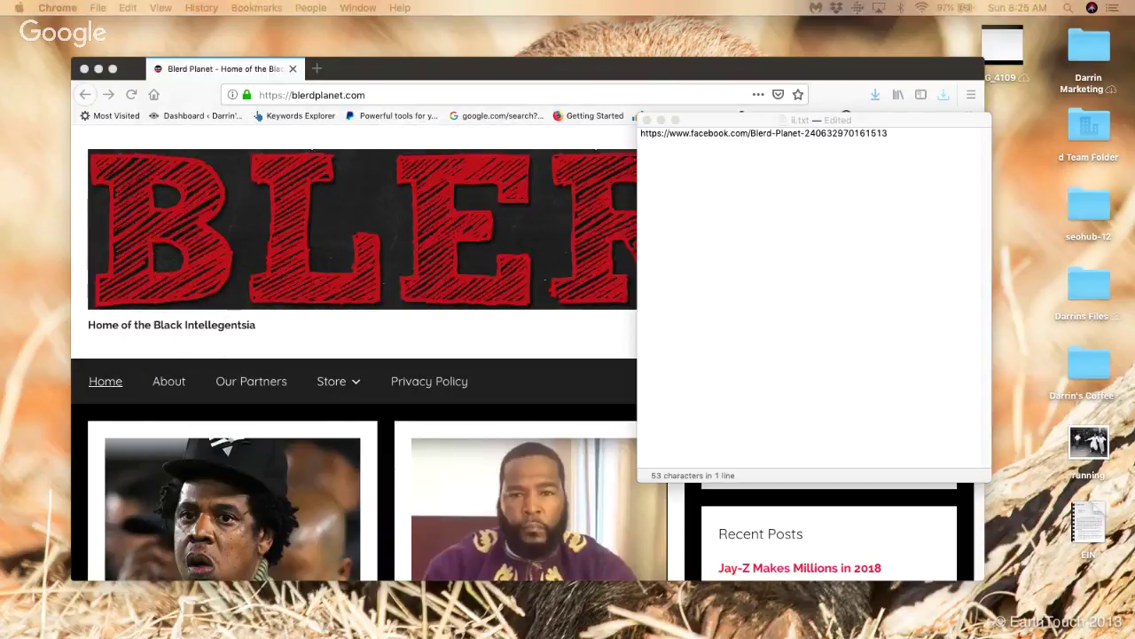
{"action": "left_click", "coordinate": [899, 137]}
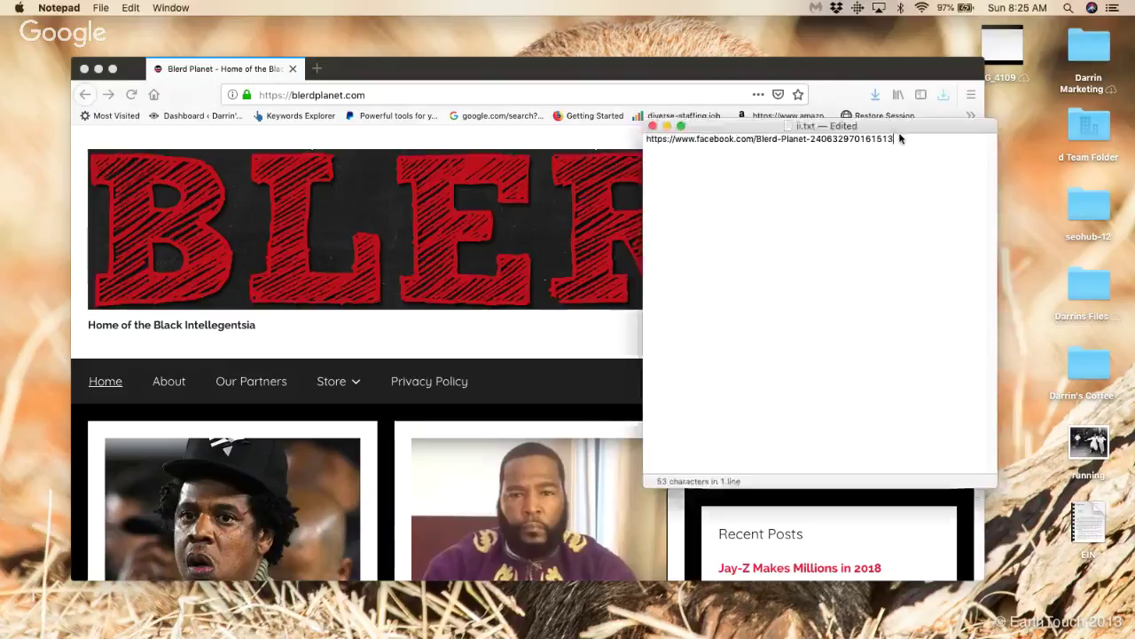
{"action": "key", "text": "super+w"}
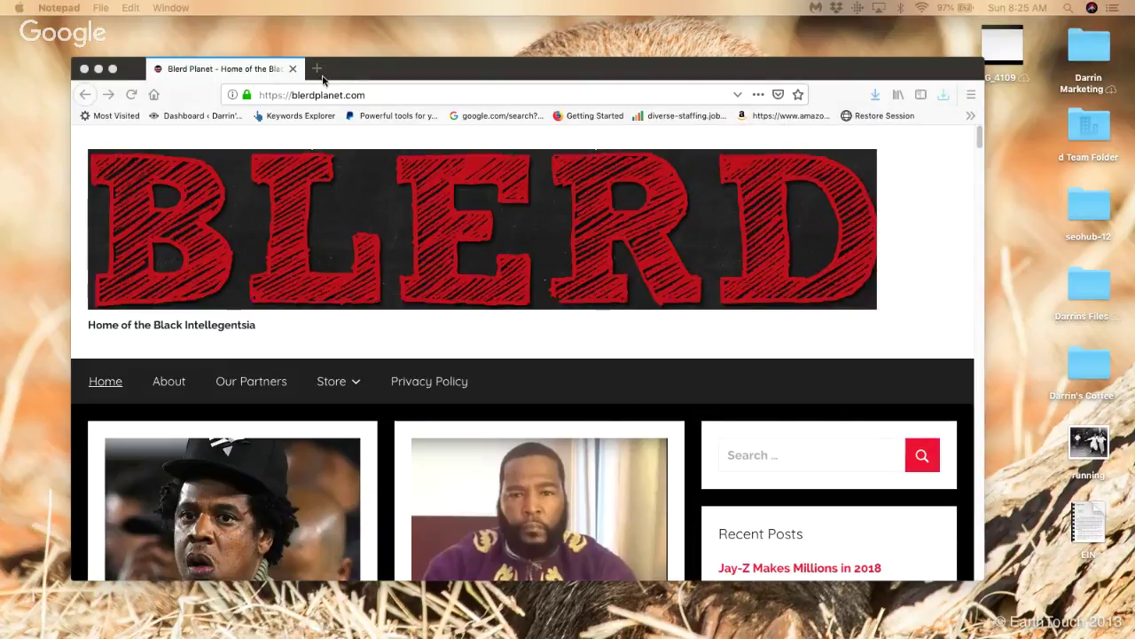
Step: Load twitter.com in a new Firefox tab and choose 'Sign up now'
{"action": "key", "text": "super+t"}
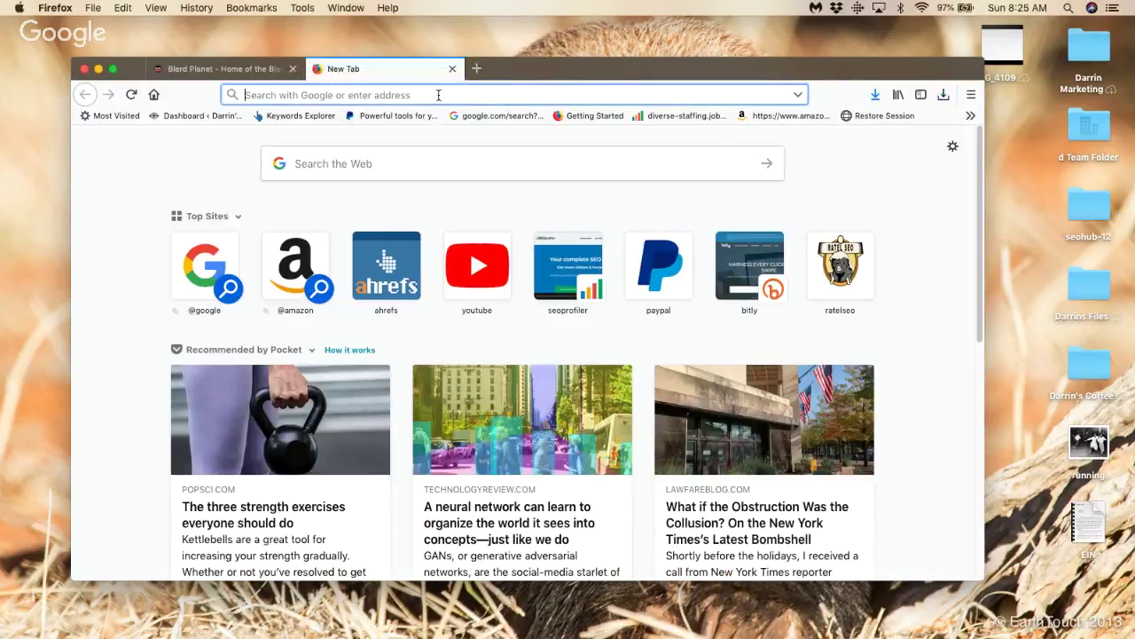
{"action": "type", "text": "y"}
{"action": "type", "text": "t"}
{"action": "key", "text": "BackSpace"}
{"action": "type", "text": "wit"}
{"action": "key", "text": "Return"}
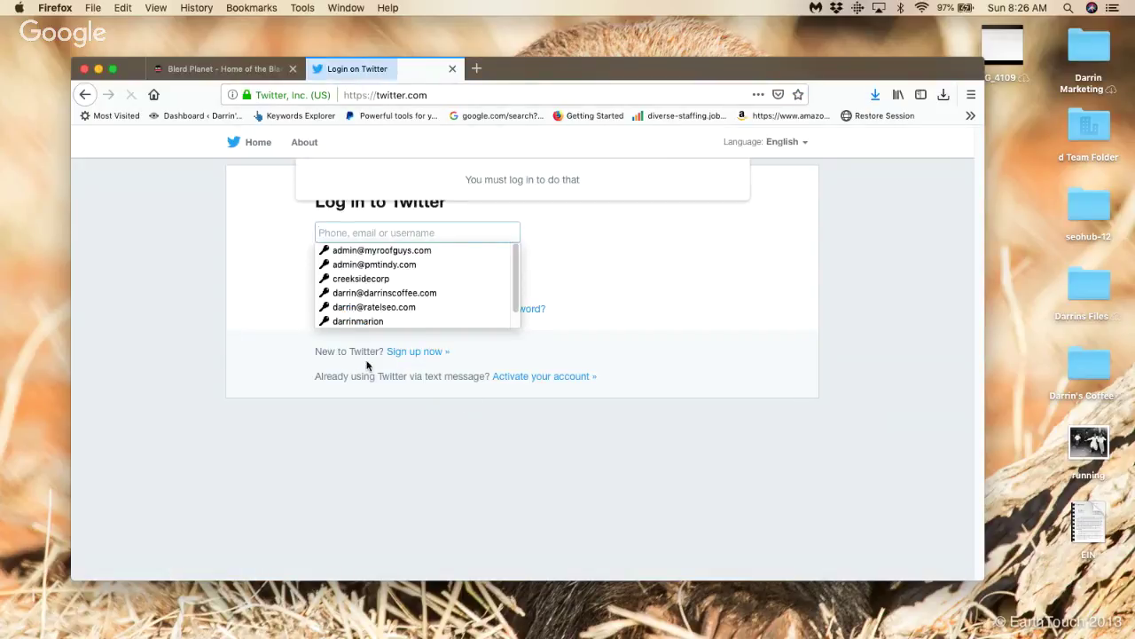
{"action": "left_click", "coordinate": [417, 352]}
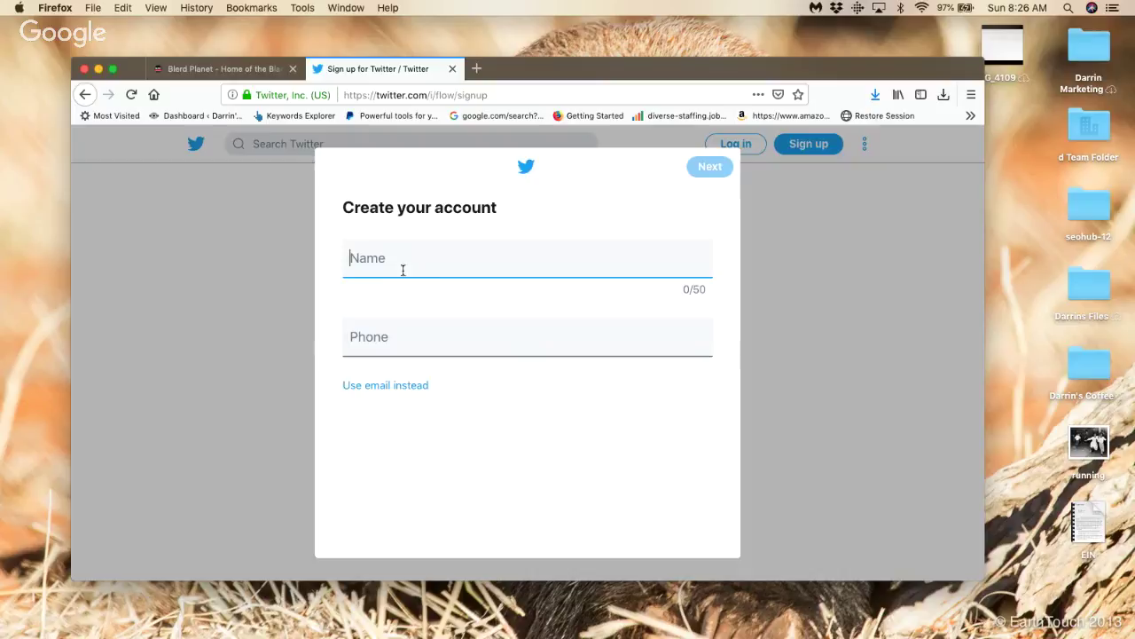
Step: Enter 'Blerd Planet' as the name, switch to email instead of phone, then show the desktop
{"action": "left_click", "coordinate": [401, 267]}
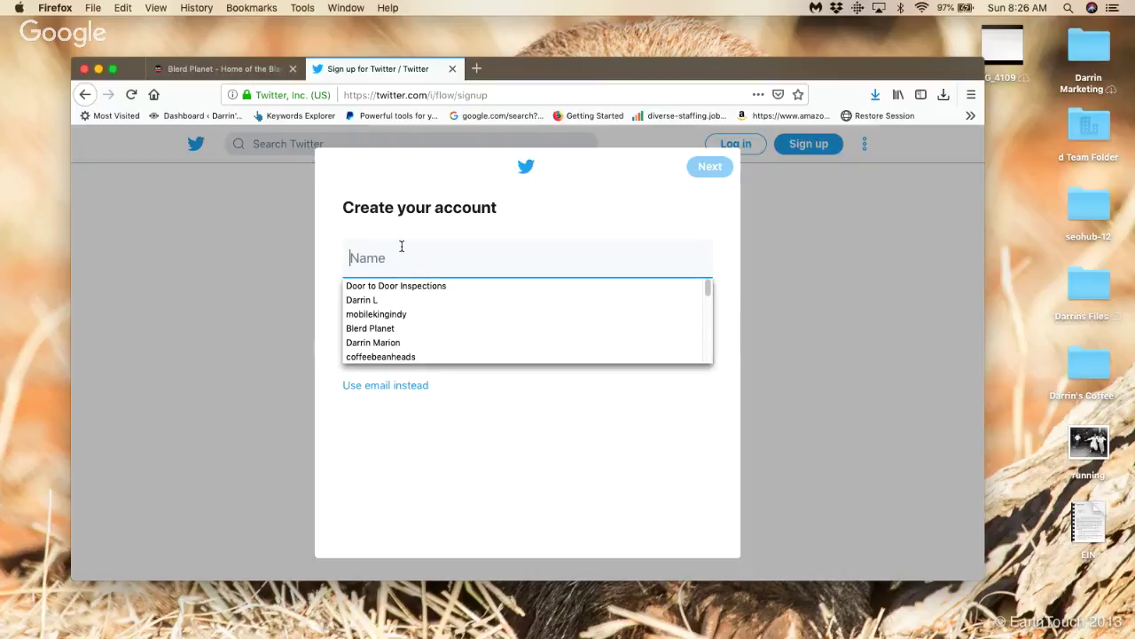
{"action": "type", "text": "Darri"}
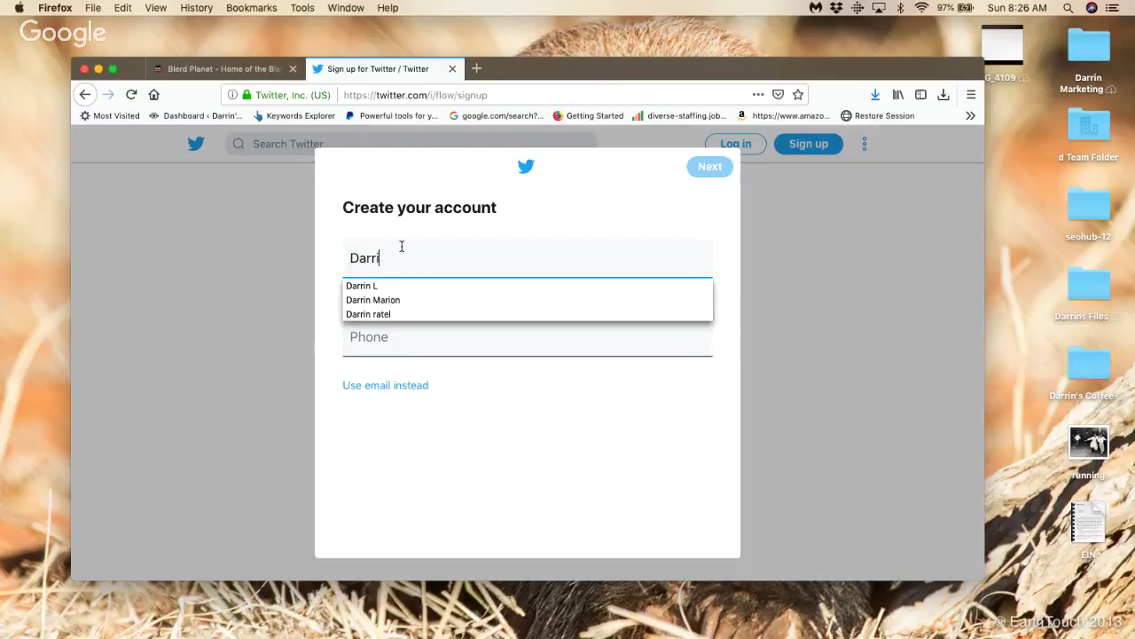
{"action": "key", "text": "BackSpace"}
{"action": "key", "text": "BackSpace"}
{"action": "key", "text": "BackSpace"}
{"action": "key", "text": "BackSpace"}
{"action": "type", "text": "Bl"}
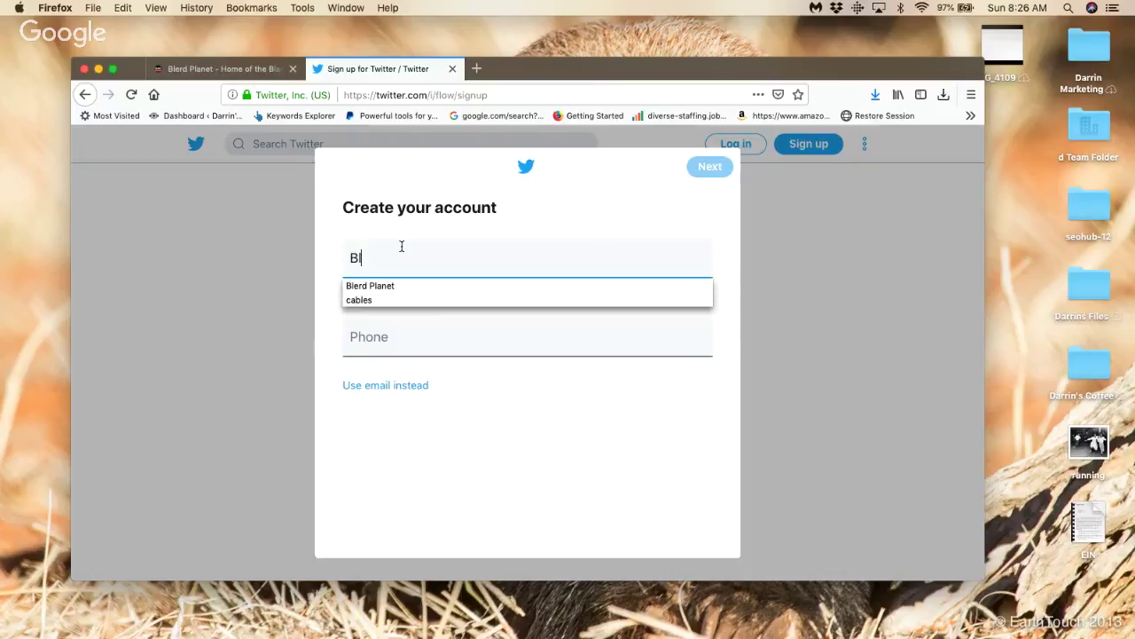
{"action": "type", "text": "erd Planet"}
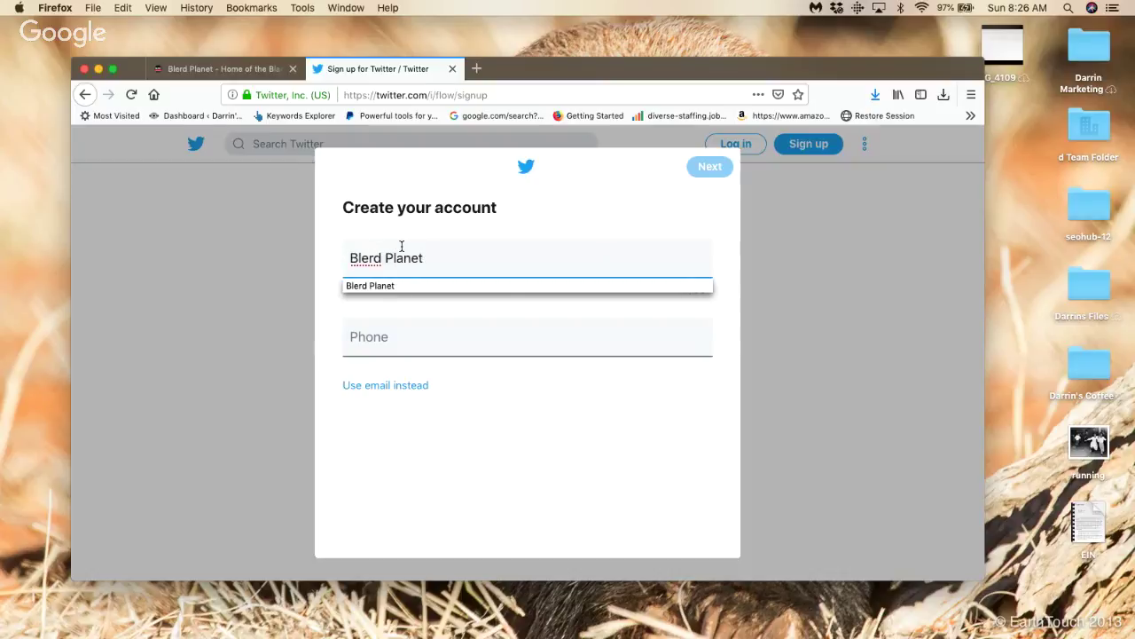
{"action": "key", "text": "Tab"}
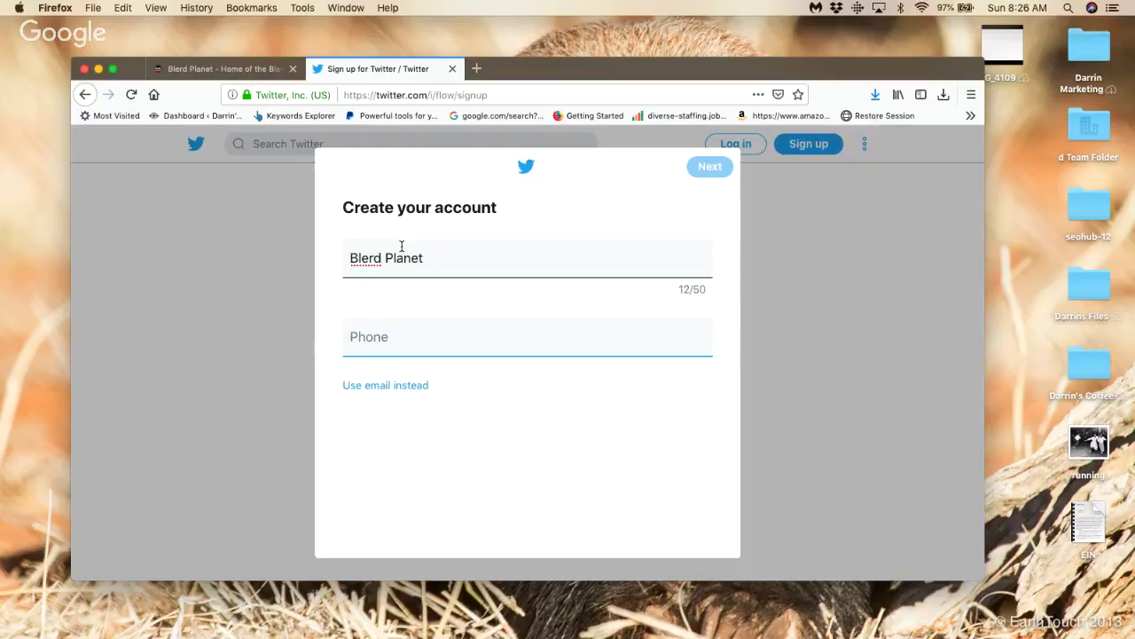
{"action": "left_click", "coordinate": [405, 385]}
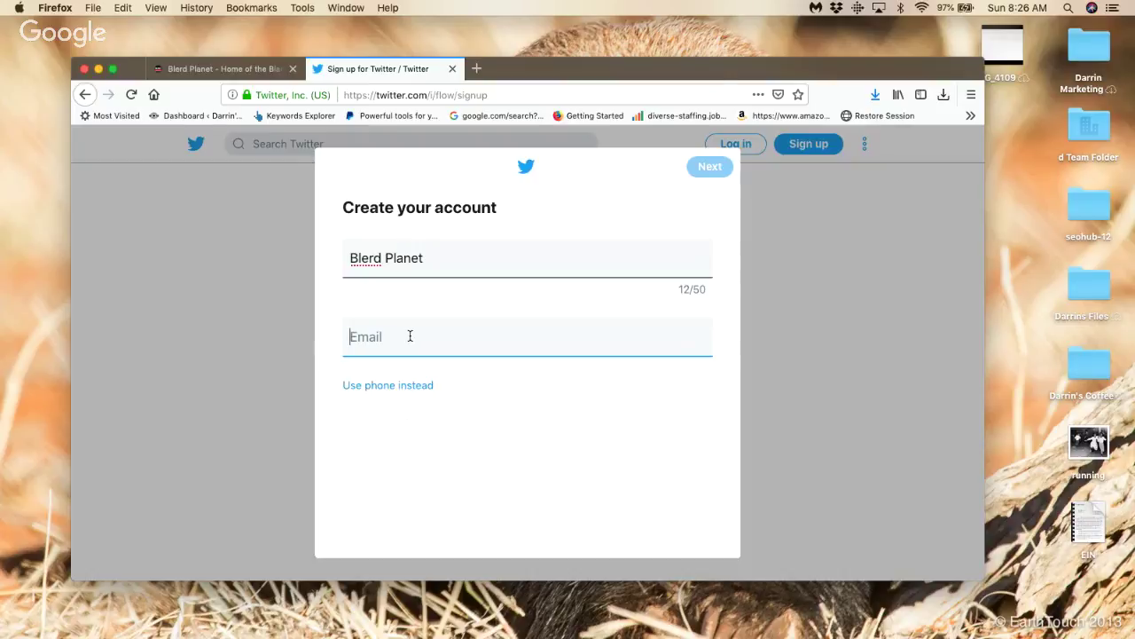
{"action": "left_click", "coordinate": [589, 92]}
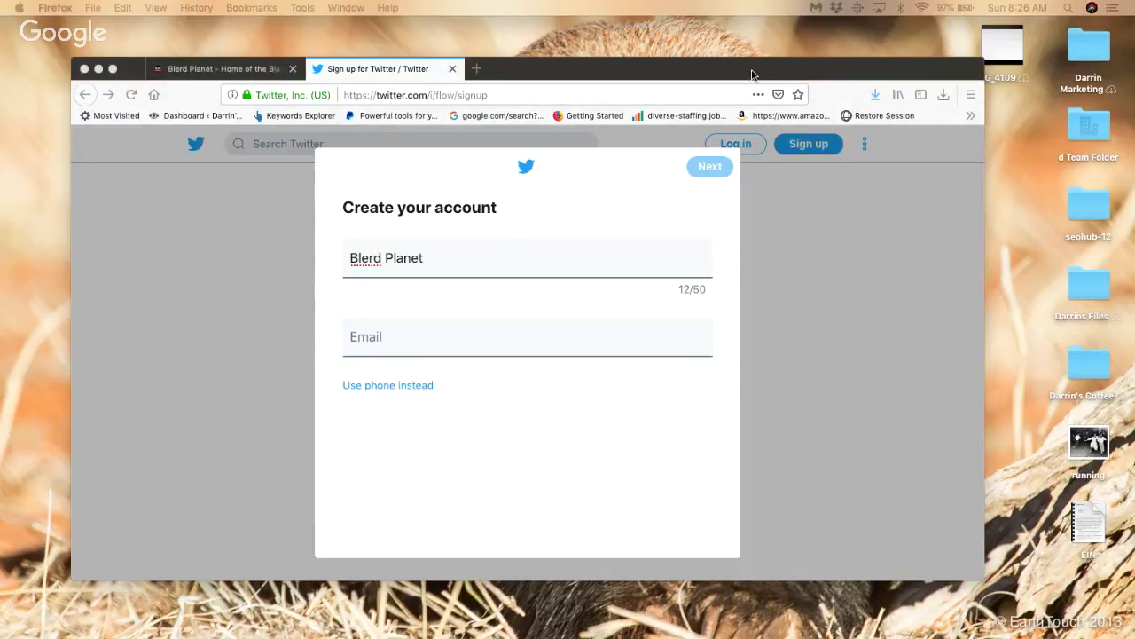
{"action": "key", "text": "F11"}
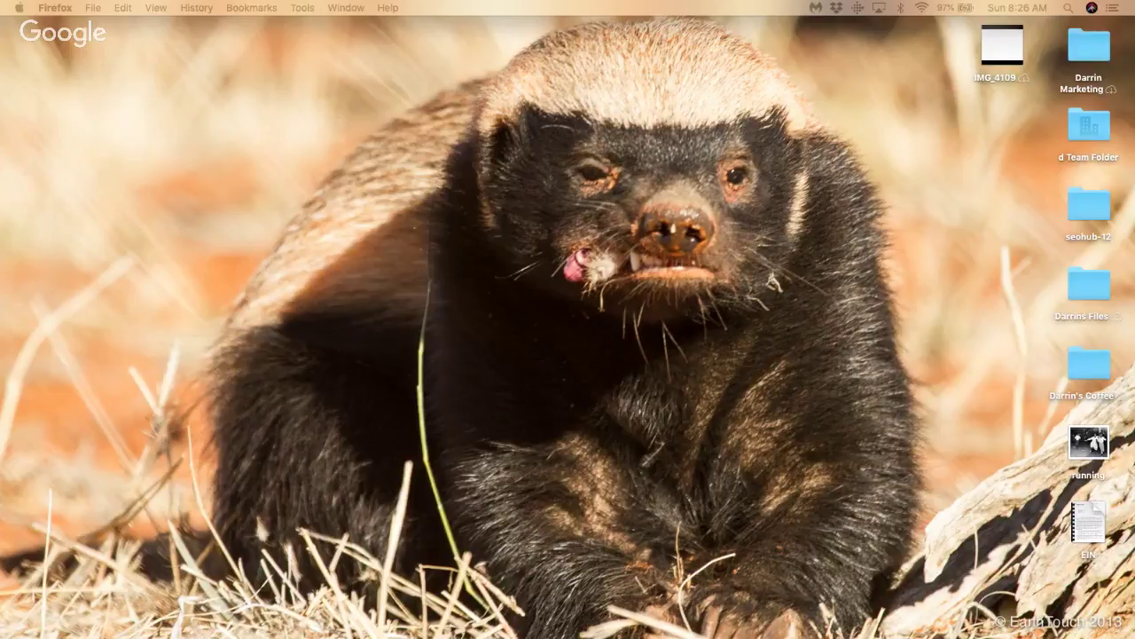
Step: Bring Firefox back, check Mail for the code, go full screen, and switch Spaces to Chrome
{"action": "left_click_drag", "start_coordinate": [1131, 85], "coordinate": [611, 97]}
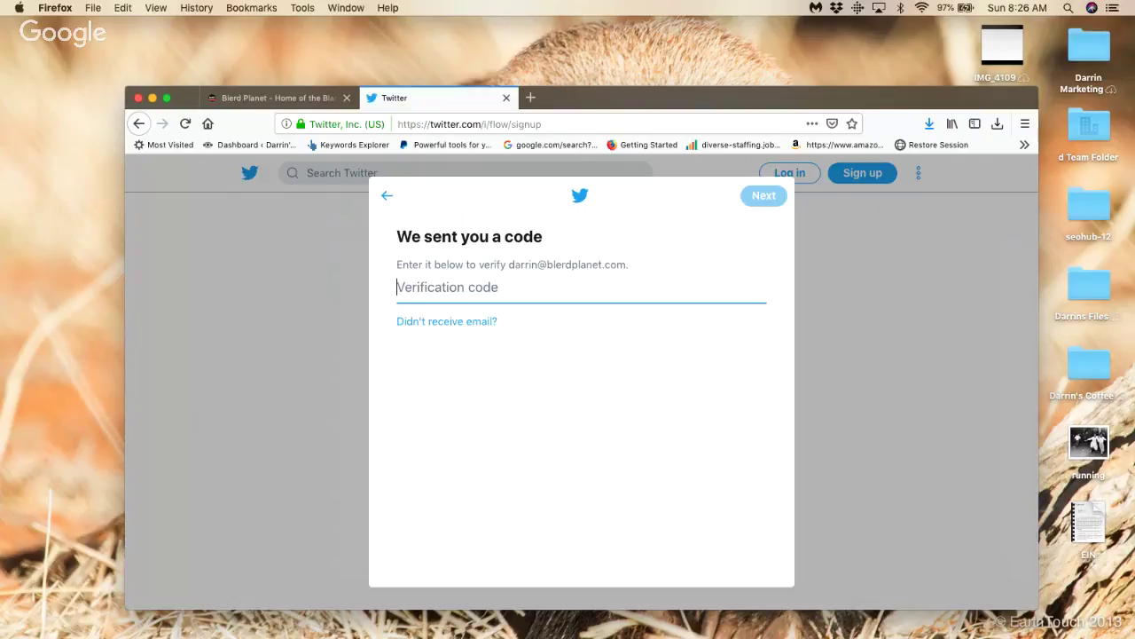
{"action": "key", "text": "super+Tab"}
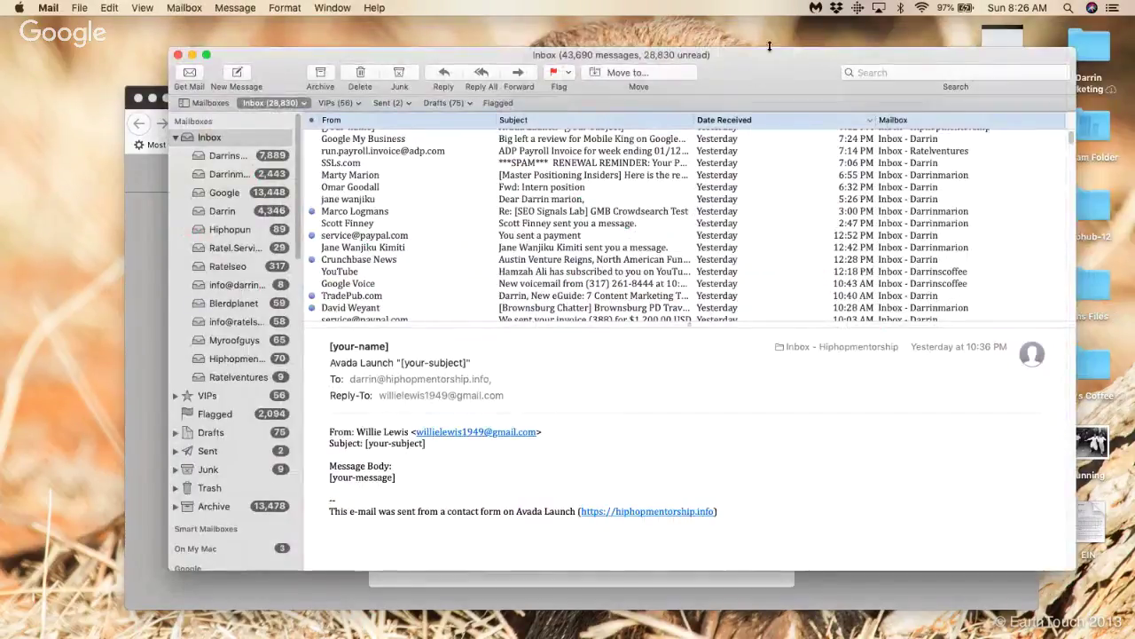
{"action": "key", "text": "super+Tab"}
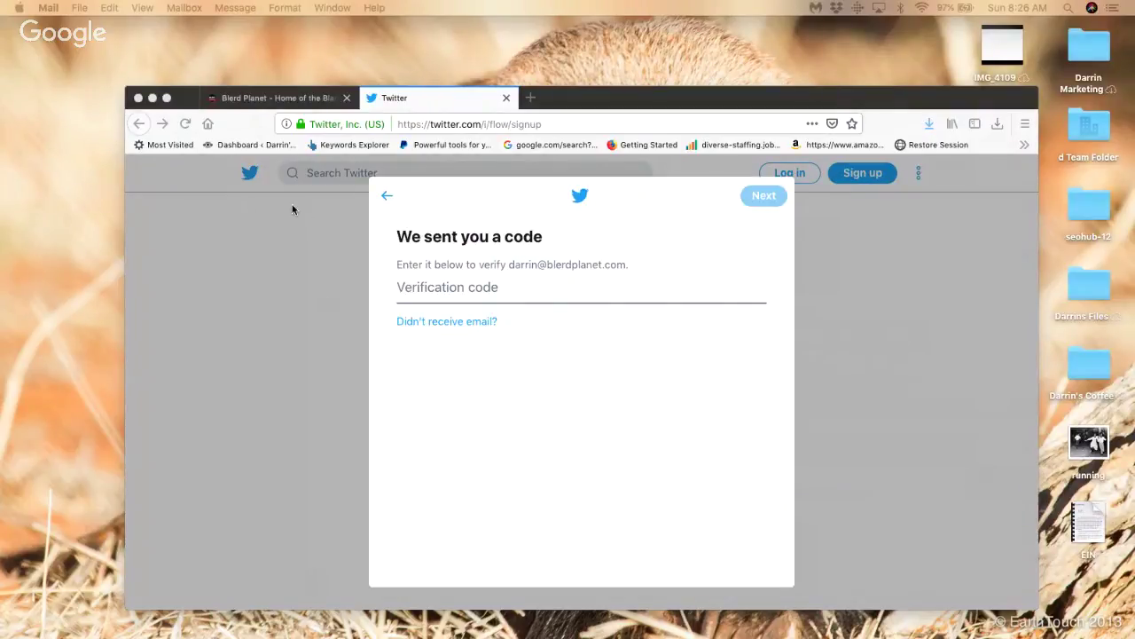
{"action": "left_click", "coordinate": [165, 104]}
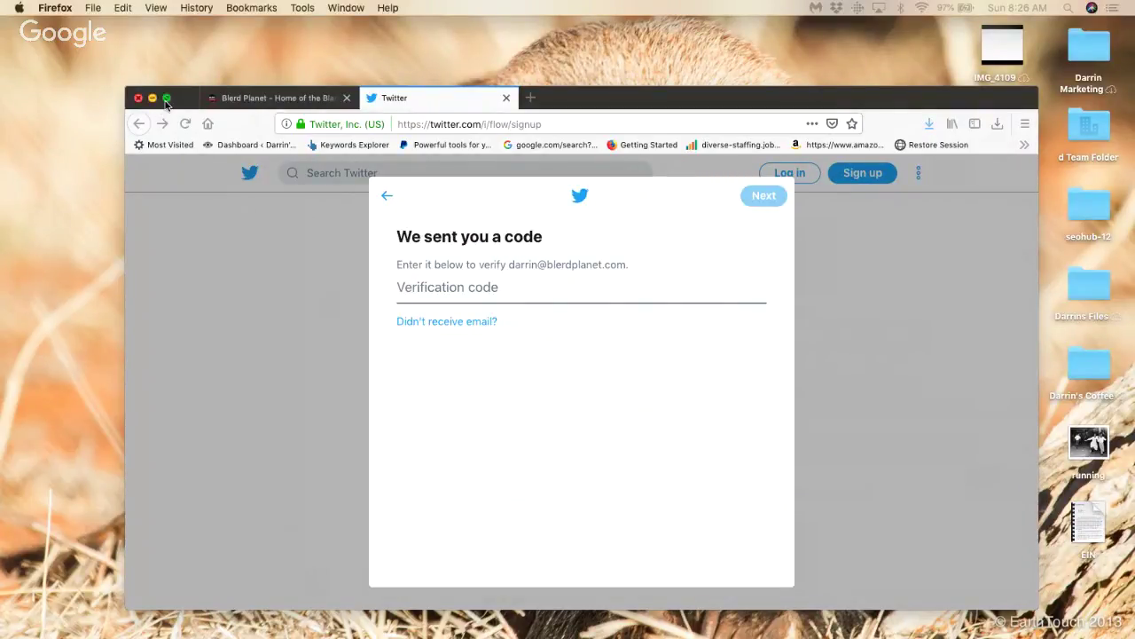
{"action": "left_click", "coordinate": [166, 99]}
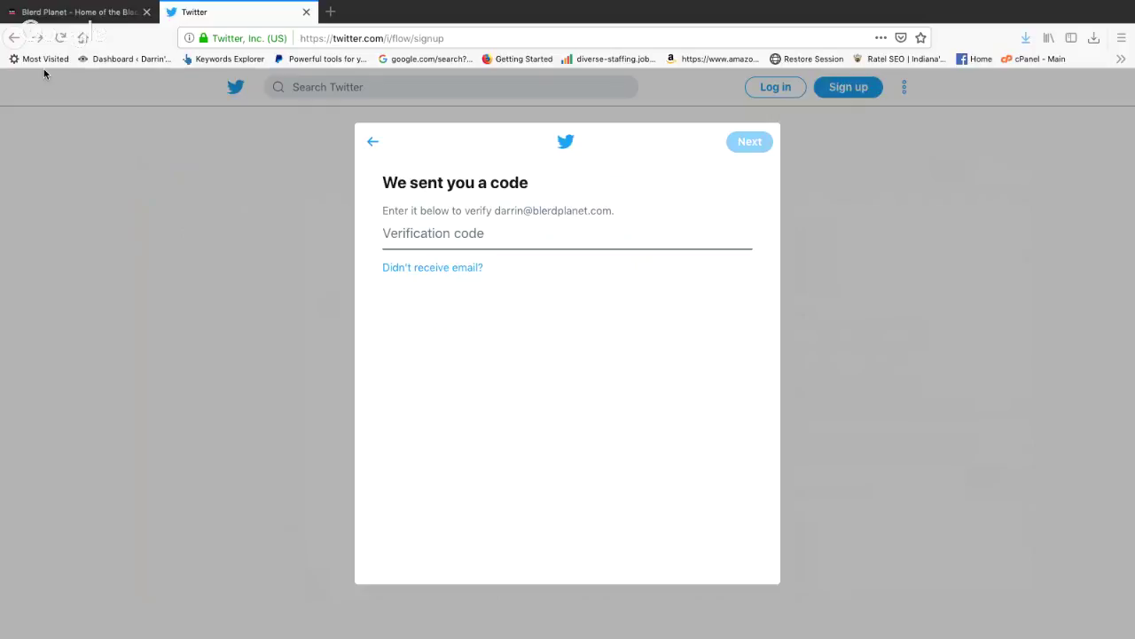
{"action": "key", "text": "ctrl+Left"}
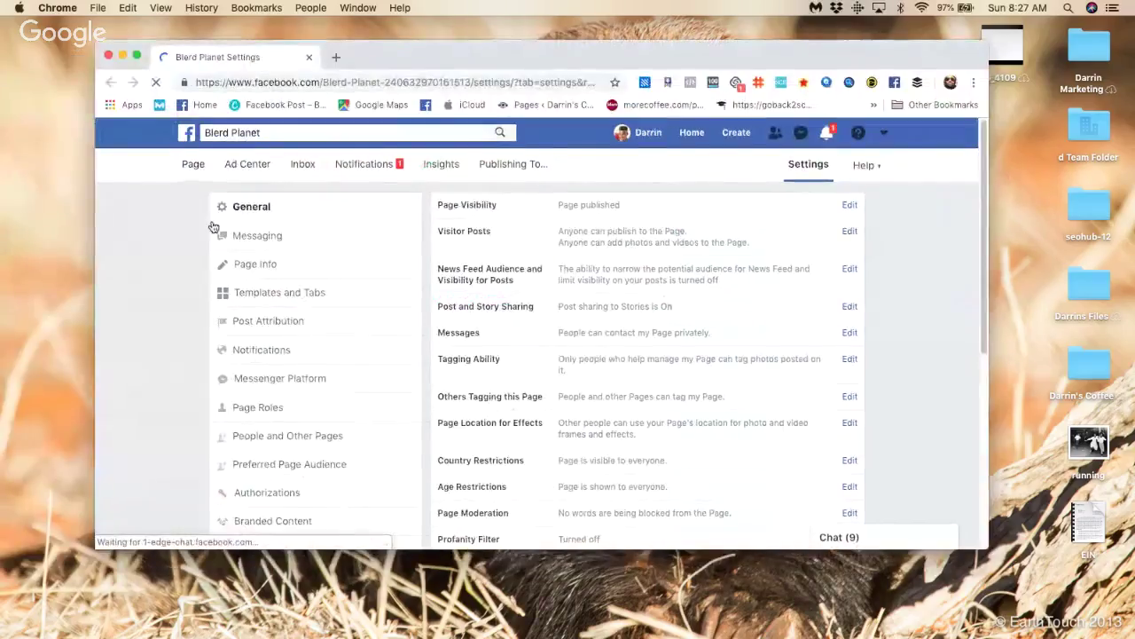
Step: Scroll through the Blerd Planet Page Settings, open the Page tab, then show the desktop
{"action": "scroll", "coordinate": [241, 216], "scroll_direction": "down", "scroll_amount": 1}
{"action": "left_click", "coordinate": [275, 222]}
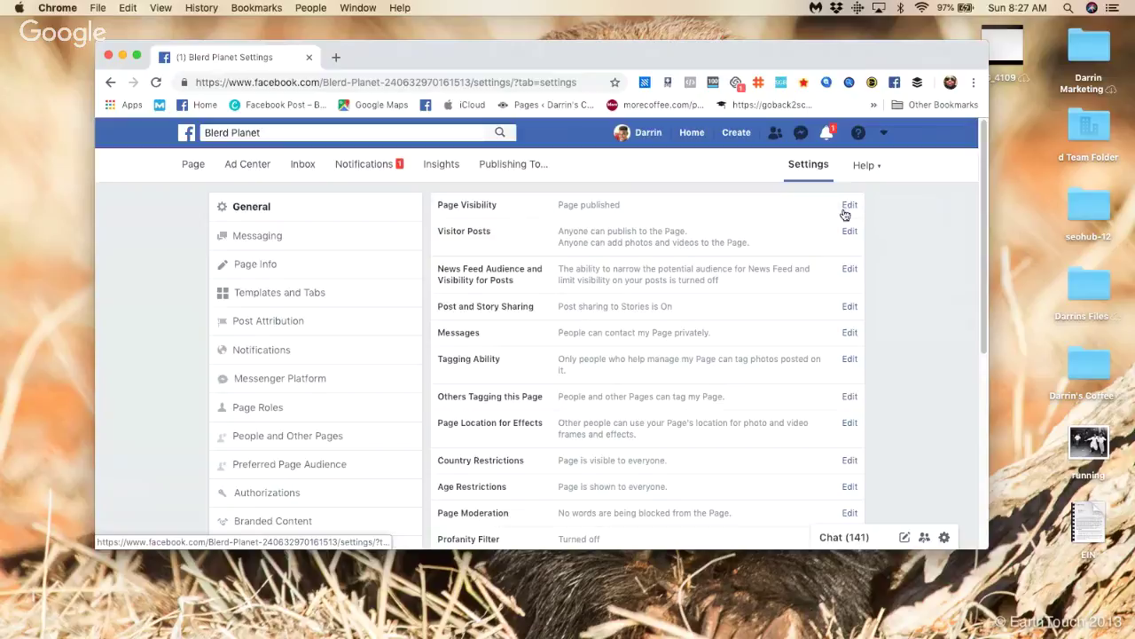
{"action": "scroll", "coordinate": [307, 237], "scroll_direction": "down", "scroll_amount": 4}
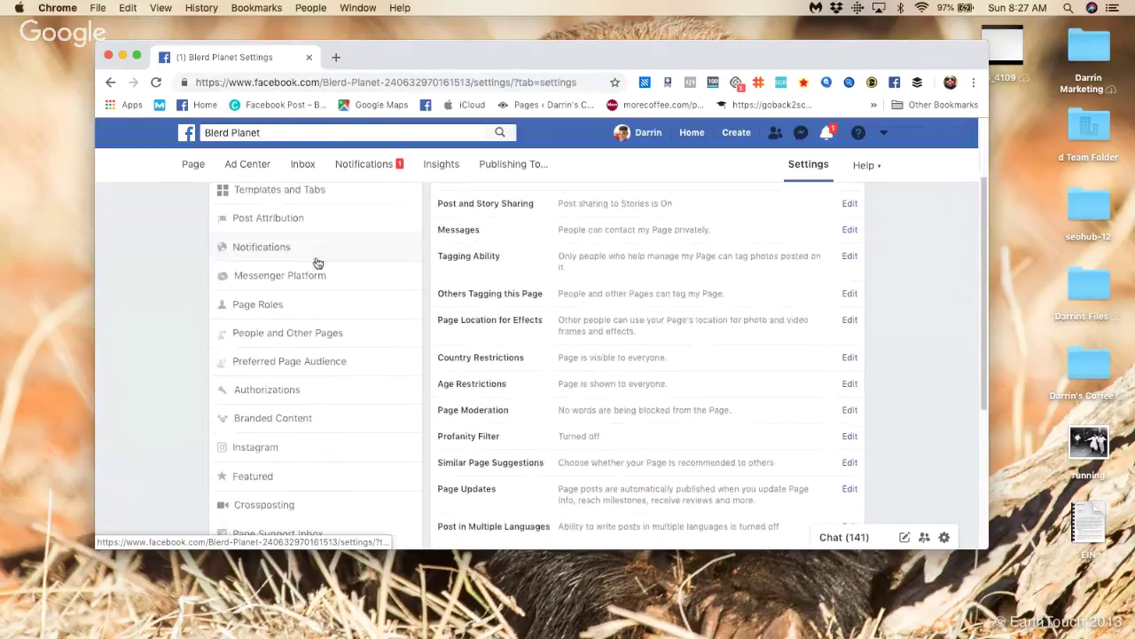
{"action": "scroll", "coordinate": [321, 282], "scroll_direction": "down", "scroll_amount": 4}
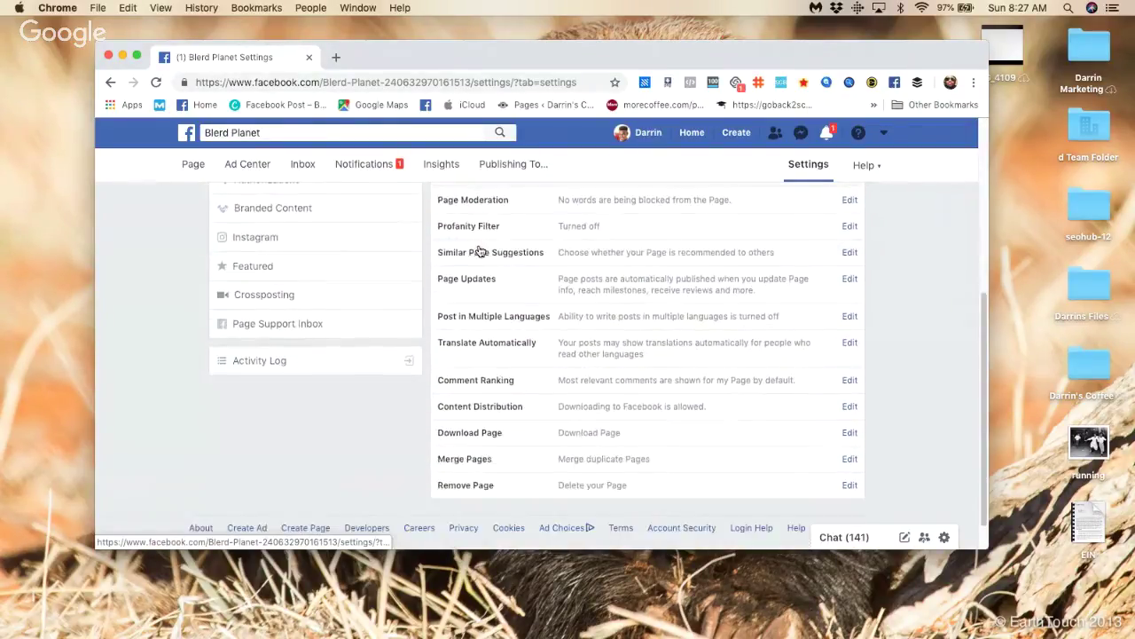
{"action": "scroll", "coordinate": [388, 274], "scroll_direction": "up", "scroll_amount": 8}
{"action": "left_click", "coordinate": [194, 163]}
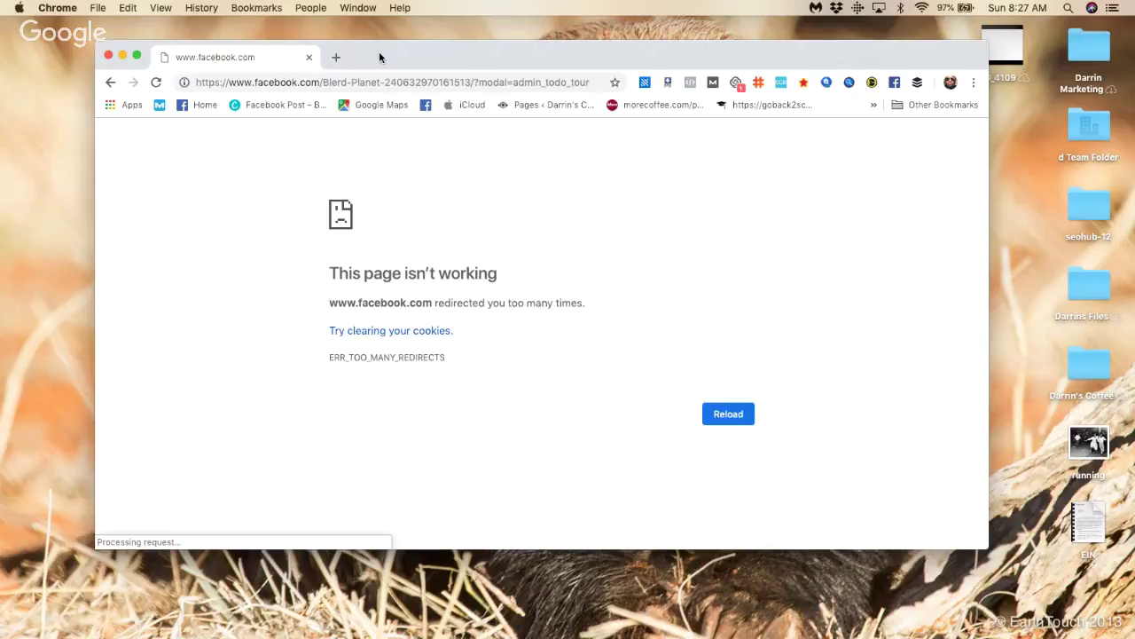
{"action": "key", "text": "F11"}
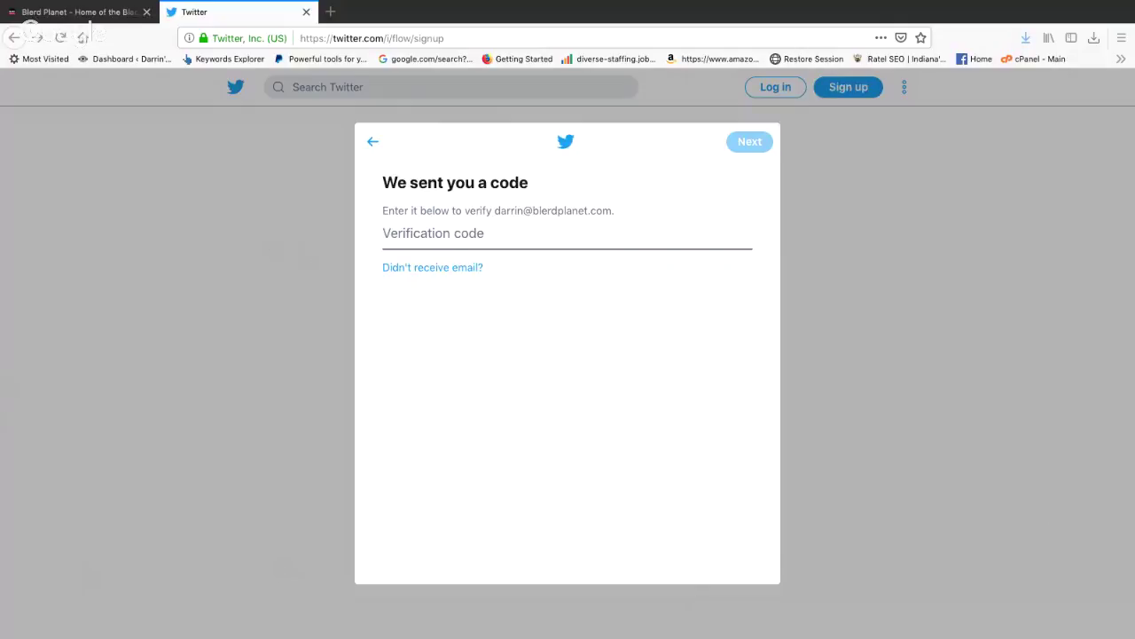
Step: Paste the emailed verification code into the code field and submit it
{"action": "left_click", "coordinate": [416, 241]}
{"action": "left_click", "coordinate": [423, 232]}
{"action": "right_click", "coordinate": [423, 233]}
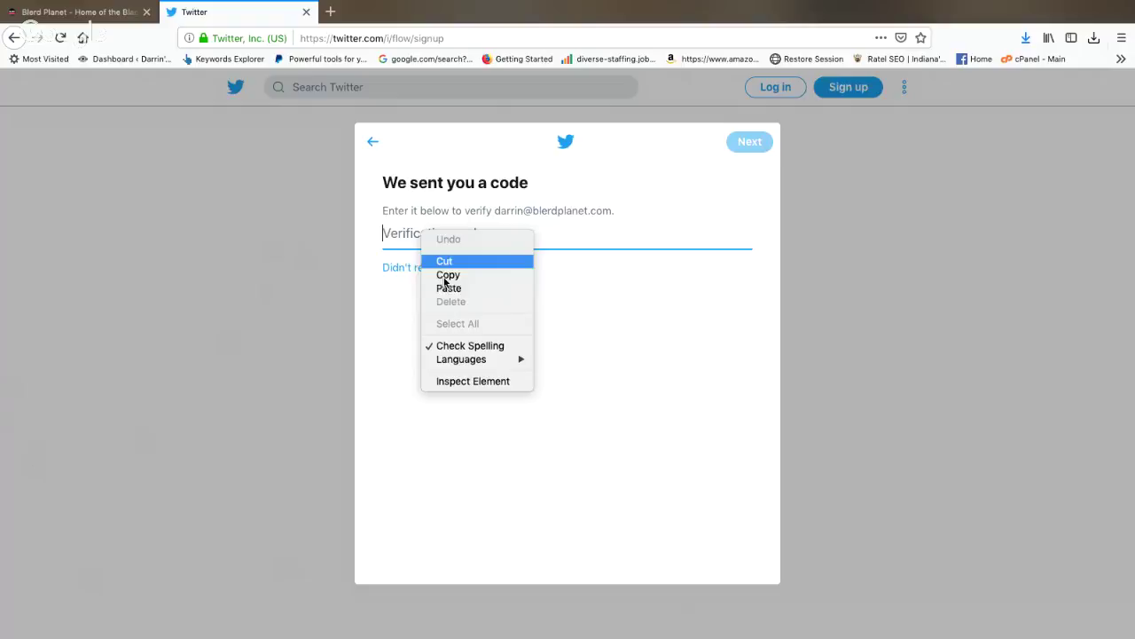
{"action": "left_click", "coordinate": [454, 288]}
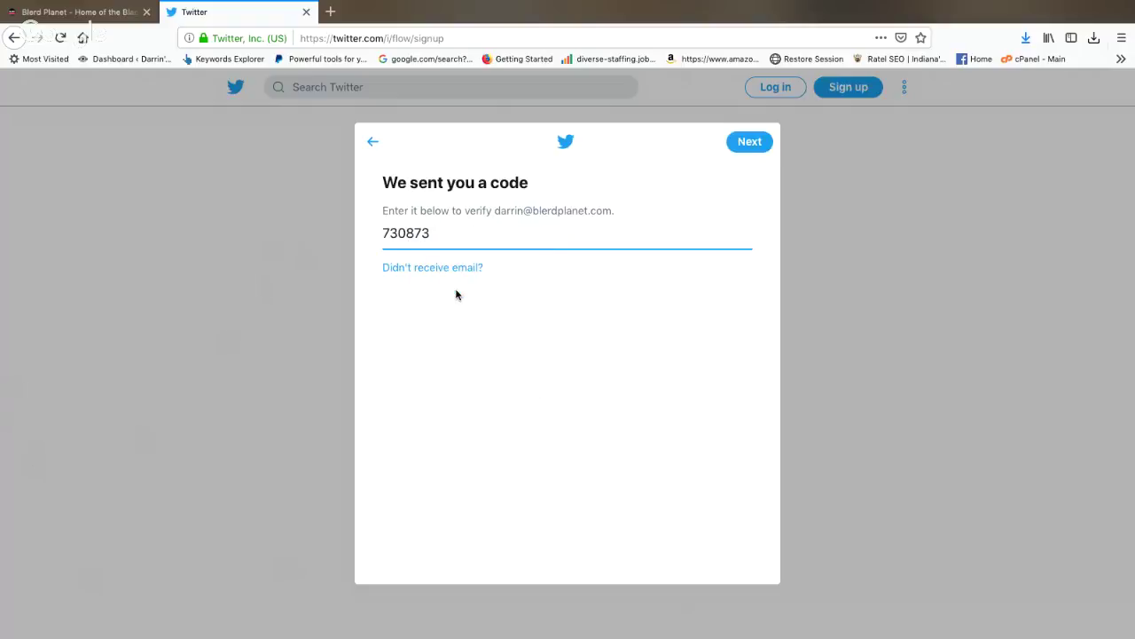
{"action": "left_click", "coordinate": [750, 142]}
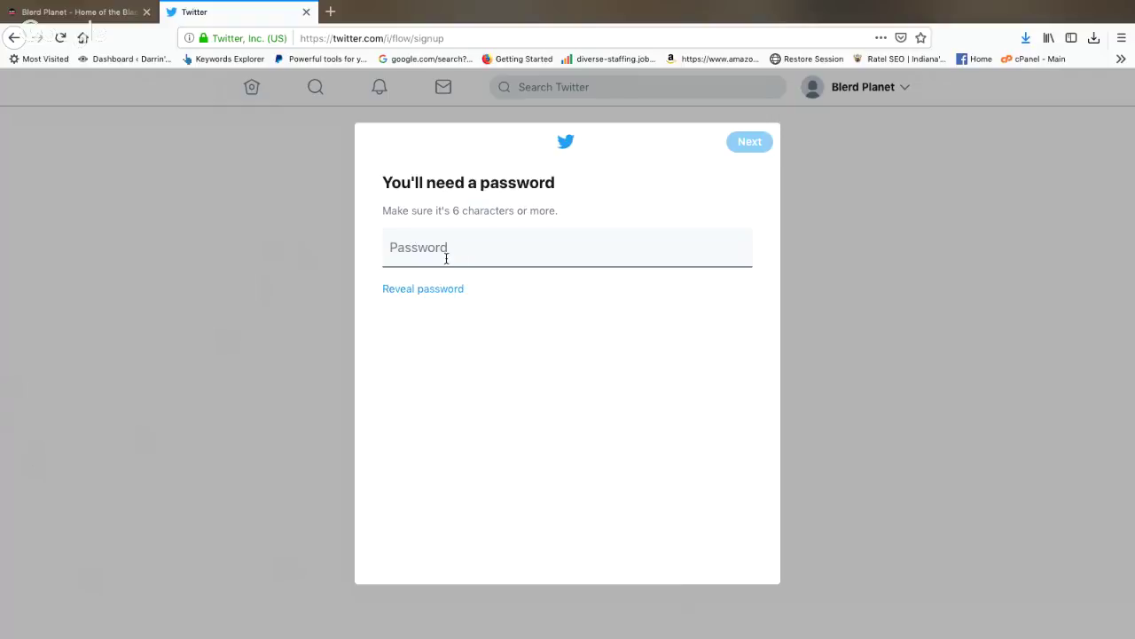
Step: Enter a password of at least 6 characters for the new account and continue
{"action": "left_click", "coordinate": [448, 251]}
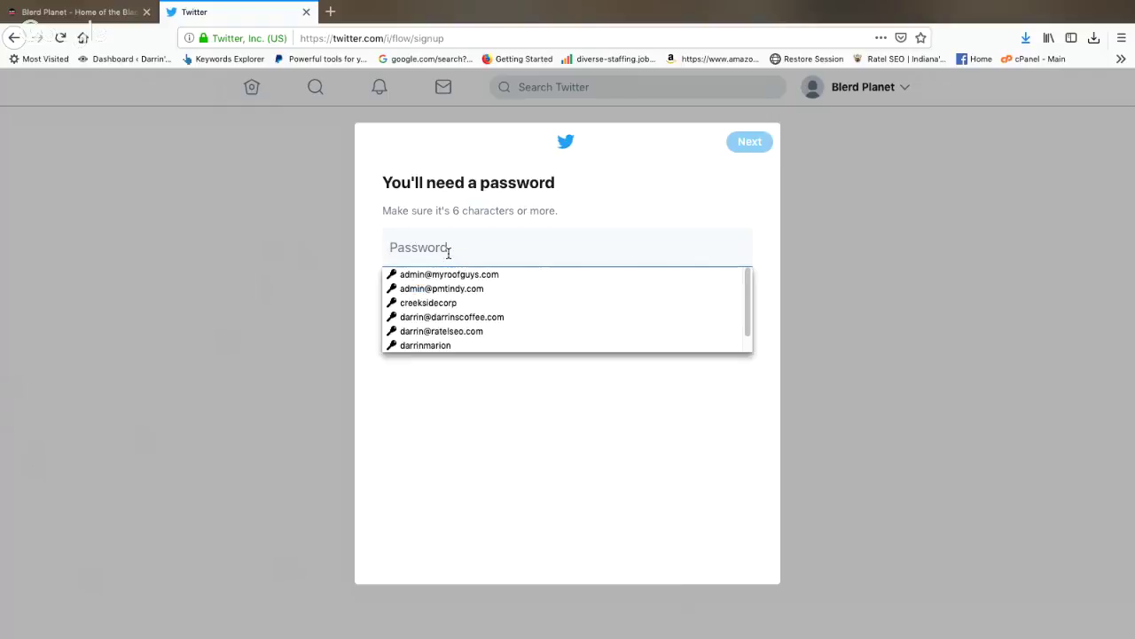
{"action": "left_click", "coordinate": [508, 250]}
{"action": "type", "text": "••••"}
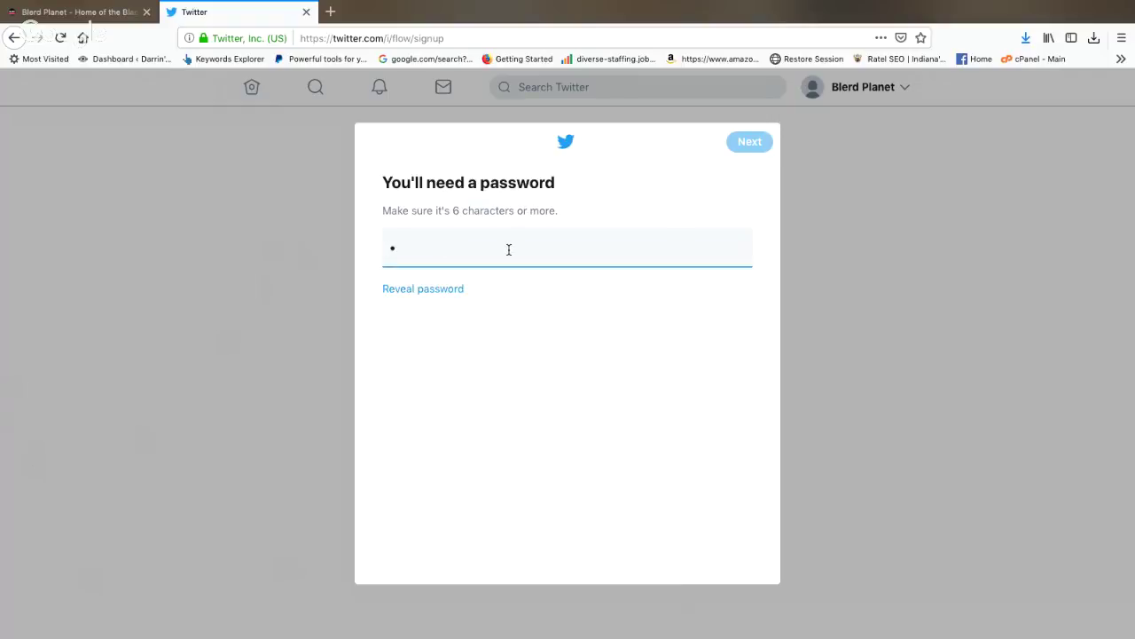
{"action": "type", "text": "•••••"}
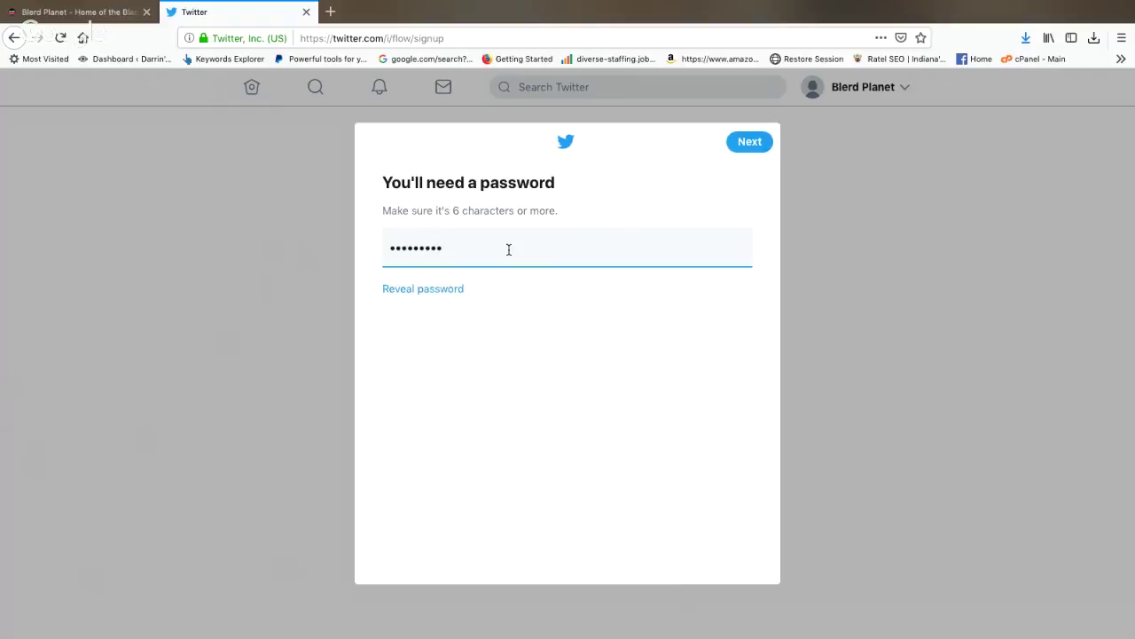
{"action": "left_click", "coordinate": [740, 145]}
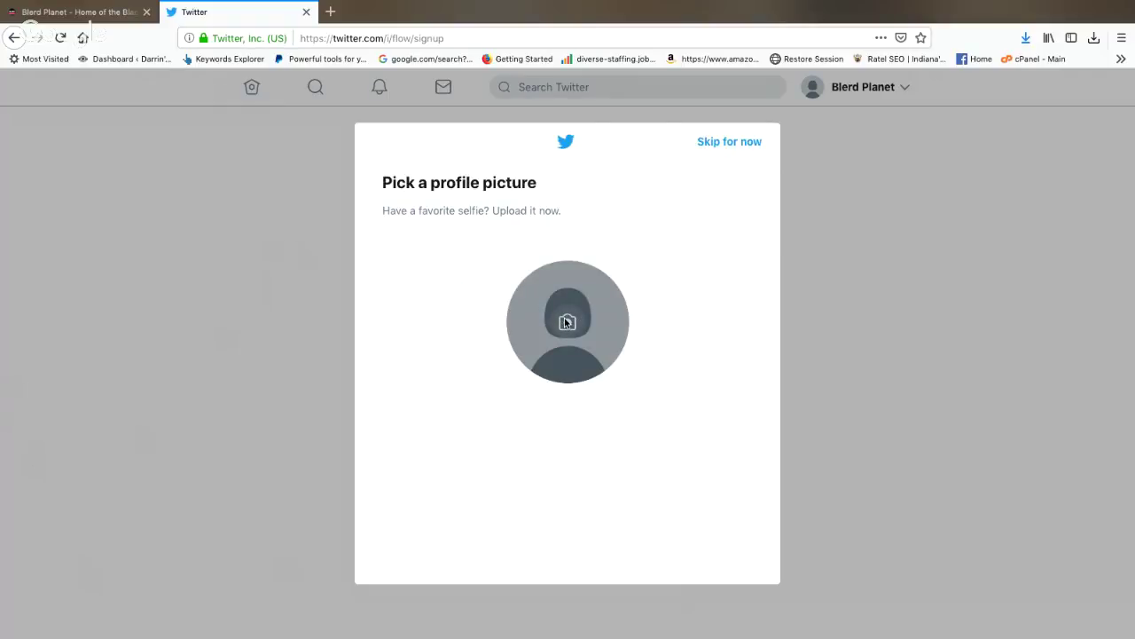
Step: Choose the Blerd Planet logo file as the Twitter profile picture and continue
{"action": "left_click", "coordinate": [569, 322]}
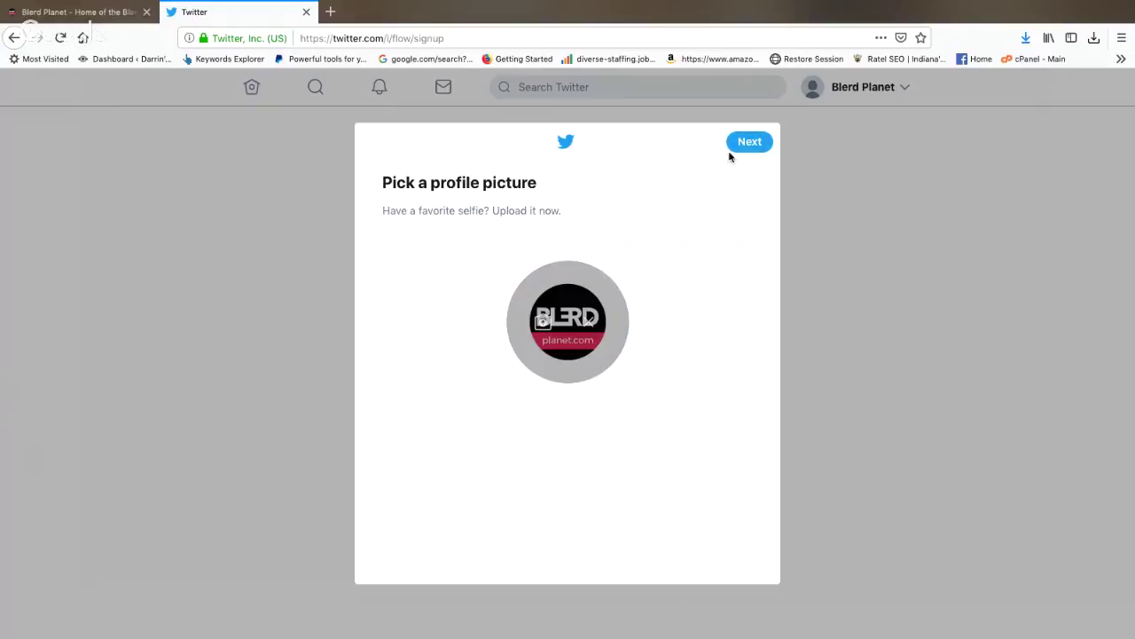
{"action": "left_click", "coordinate": [747, 144]}
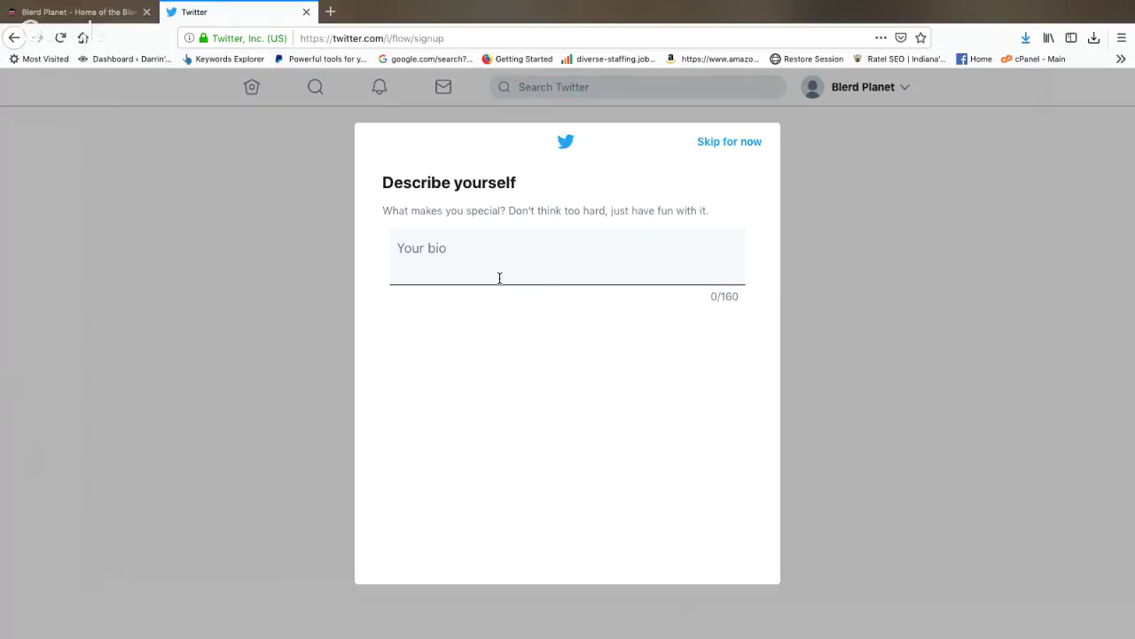
Step: Write a bio calling Blerd Planet a news and media website focused on commentary of the black intelligentsia
{"action": "left_click", "coordinate": [436, 259]}
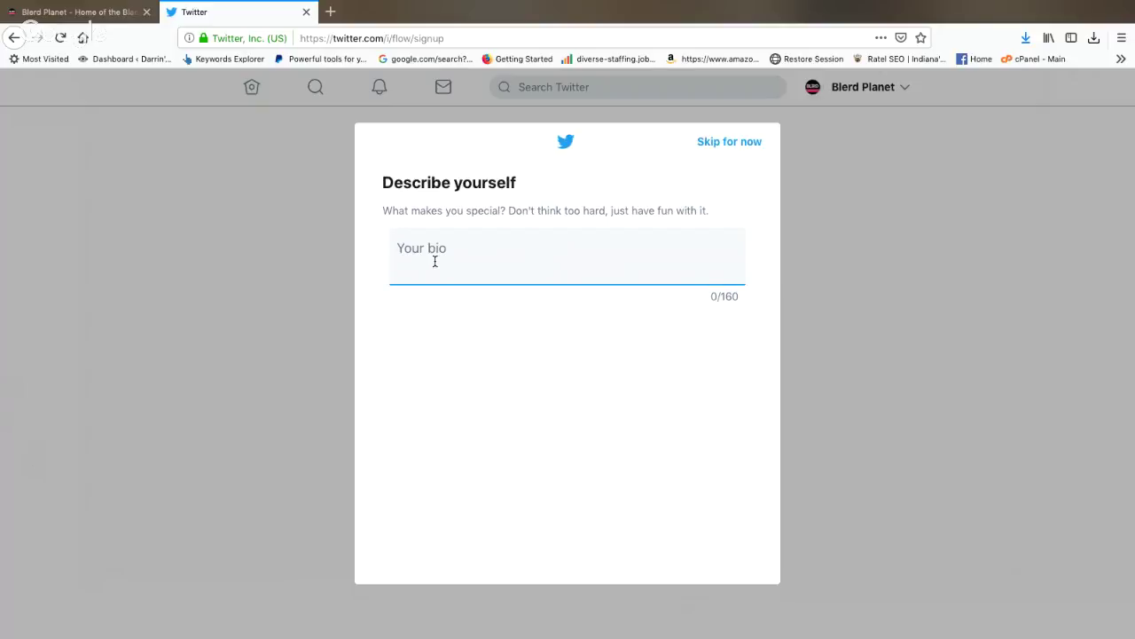
{"action": "type", "text": "Blerd"}
{"action": "key", "text": "BackSpace"}
{"action": "key", "text": "BackSpace"}
{"action": "key", "text": "BackSpace"}
{"action": "type", "text": "r"}
{"action": "key", "text": "BackSpace"}
{"action": "type", "text": "erd is "}
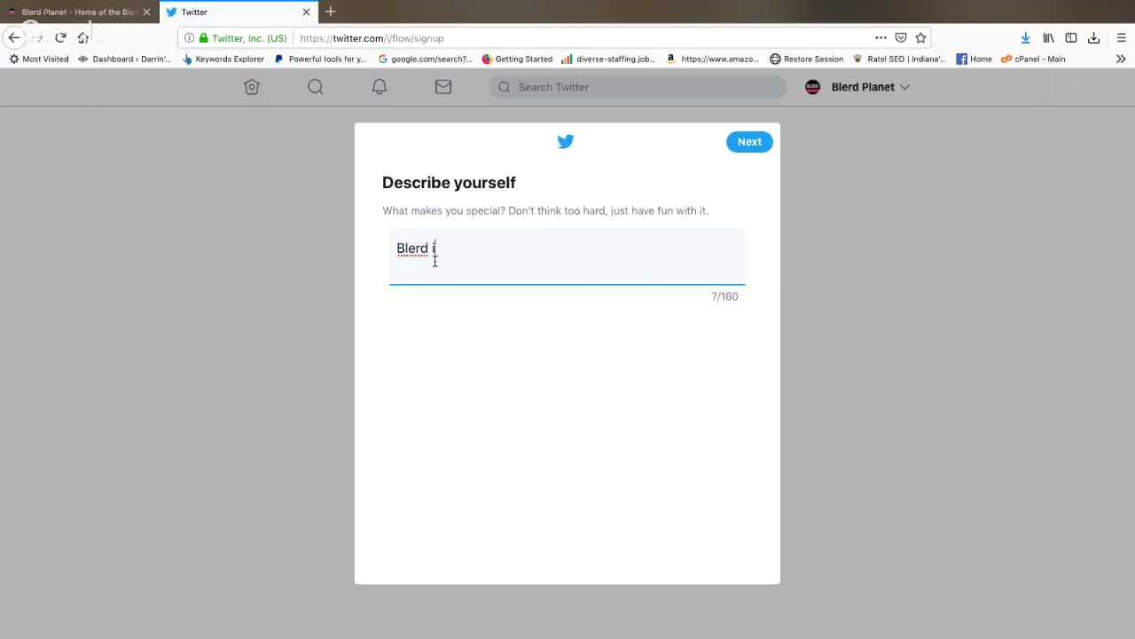
{"action": "type", "text": "a"}
{"action": "key", "text": "BackSpace"}
{"action": "key", "text": "BackSpace"}
{"action": "key", "text": "BackSpace"}
{"action": "key", "text": "BackSpace"}
{"action": "type", "text": "Pla"}
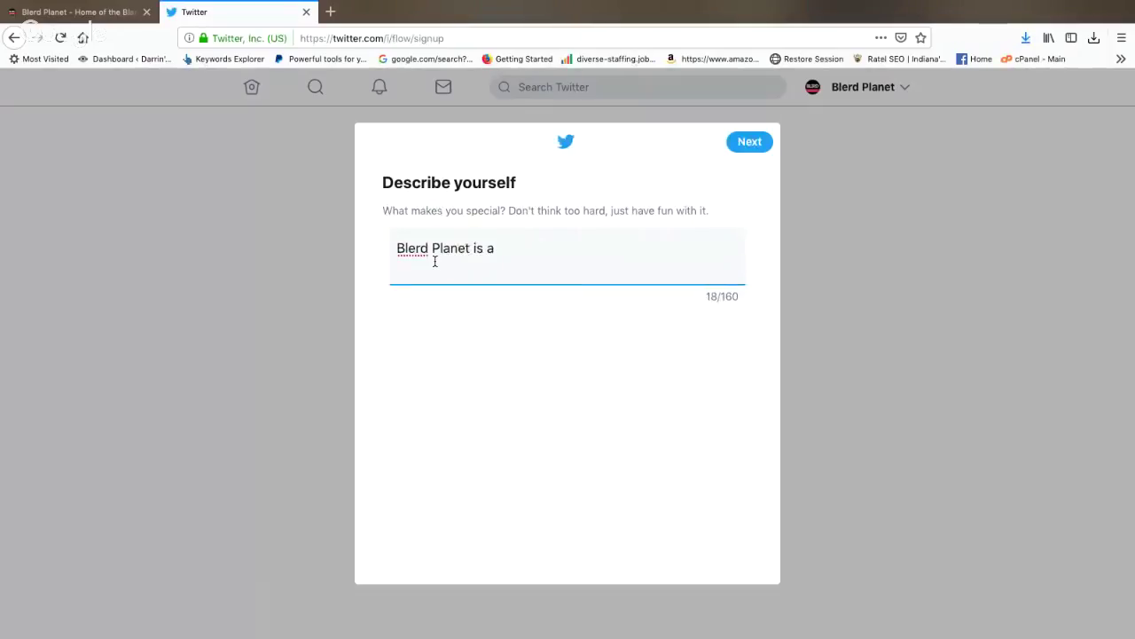
{"action": "type", "text": "net is a news and media "}
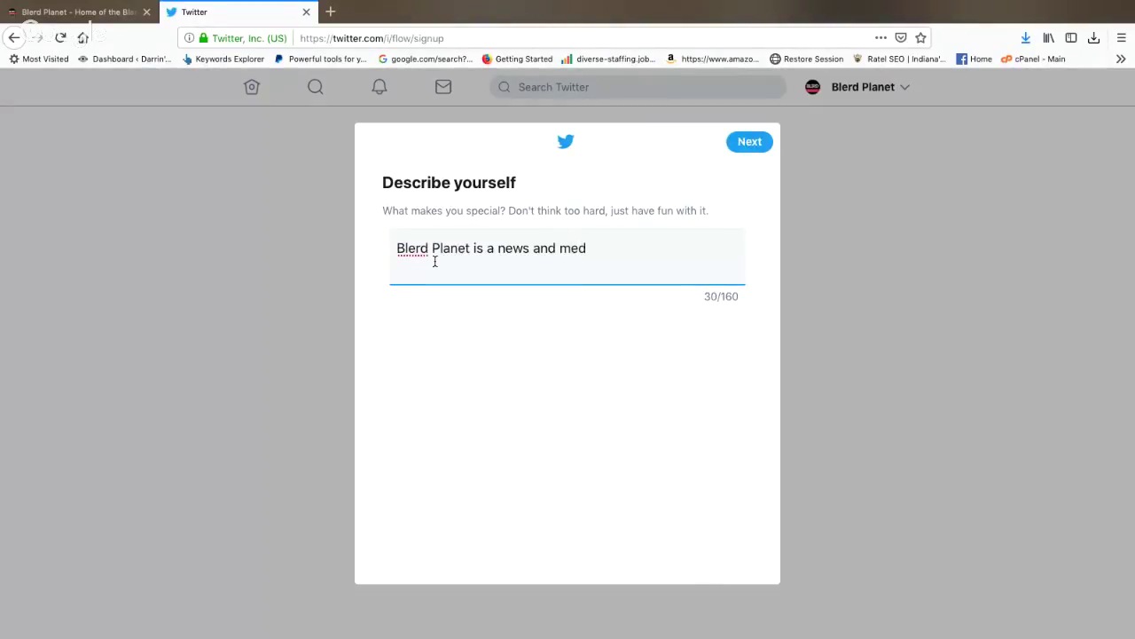
{"action": "type", "text": "websi"}
{"action": "type", "text": "te that focuse"}
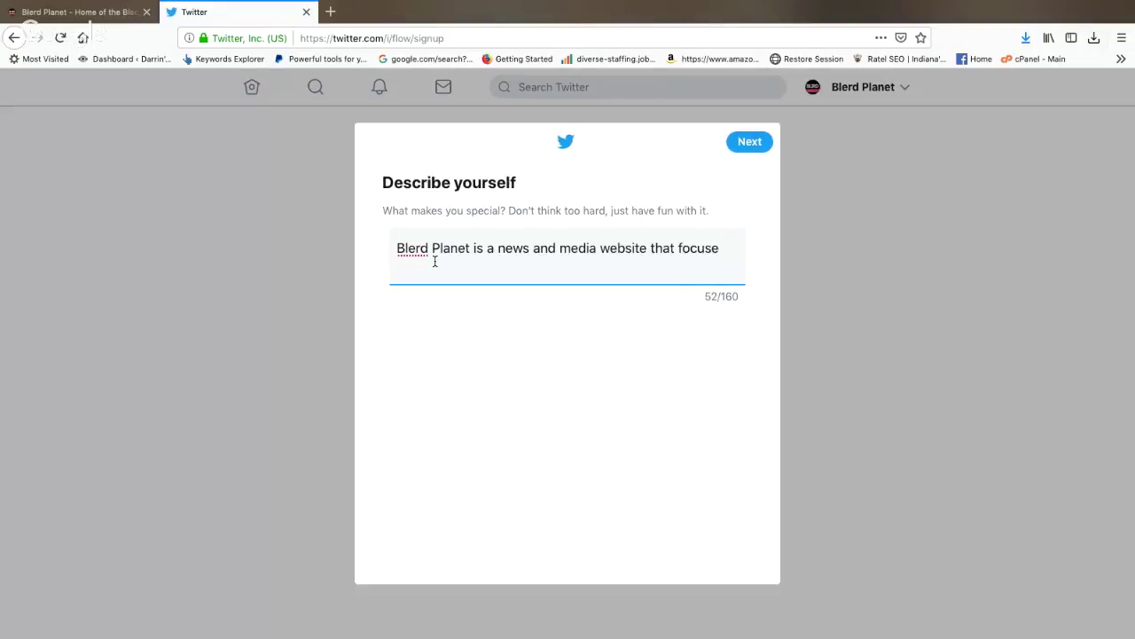
{"action": "key", "text": "BackSpace"}
{"action": "type", "text": "es on the commentat"}
{"action": "key", "text": "BackSpace"}
{"action": "type", "text": "ry"}
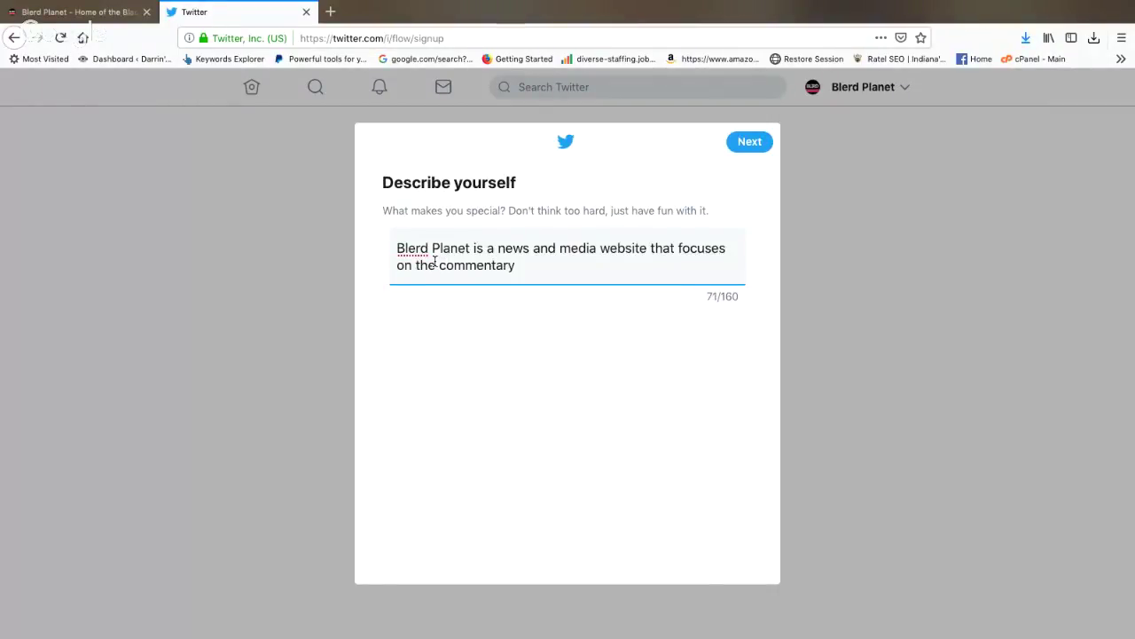
{"action": "type", "text": " of teh"}
{"action": "key", "text": "BackSpace"}
{"action": "key", "text": "BackSpace"}
{"action": "type", "text": "hr"}
{"action": "key", "text": "BackSpace"}
{"action": "type", "text": "e black intelle"}
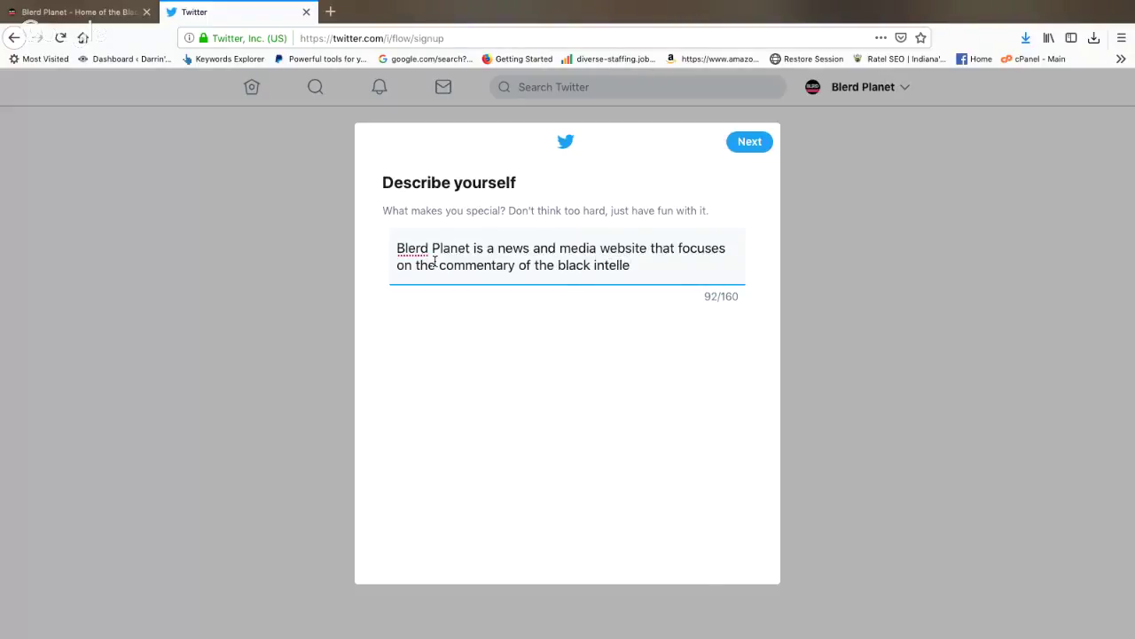
{"action": "type", "text": "gentsia"}
{"action": "key", "text": "BackSpace"}
{"action": "type", "text": "."}
Step: Correct 'intellegentsia' to 'intelligentsia' using the spelling suggestion, then submit the bio
{"action": "right_click", "coordinate": [629, 266]}
{"action": "left_click", "coordinate": [694, 266]}
{"action": "left_click", "coordinate": [750, 142]}
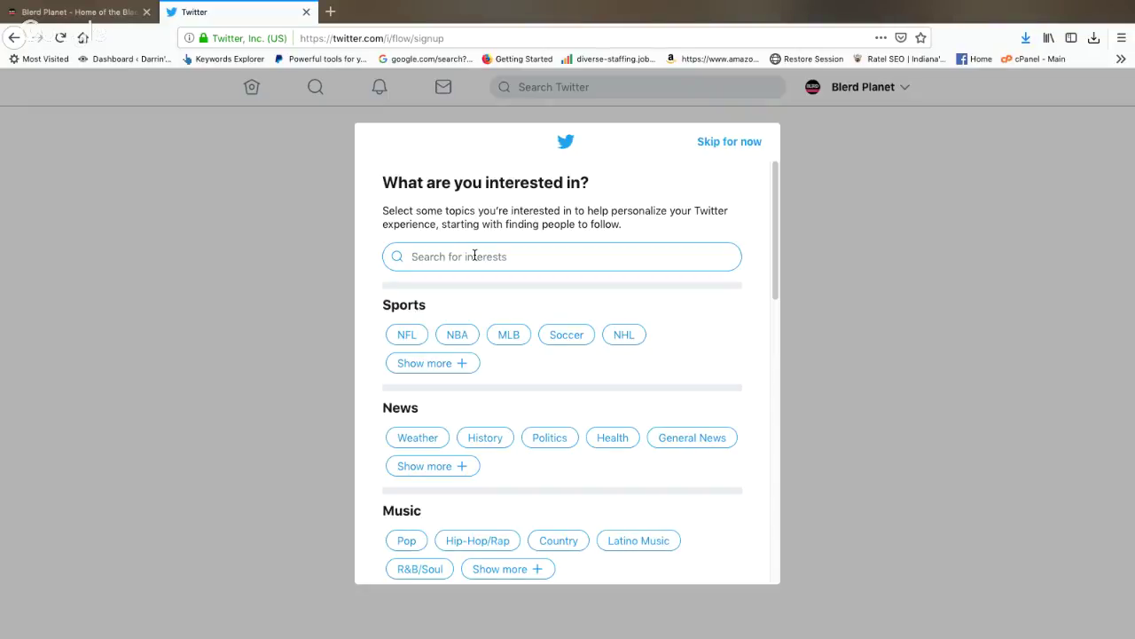
Step: Pick Politics, General News, Trending and Space News as interest topics and continue
{"action": "left_click", "coordinate": [549, 438]}
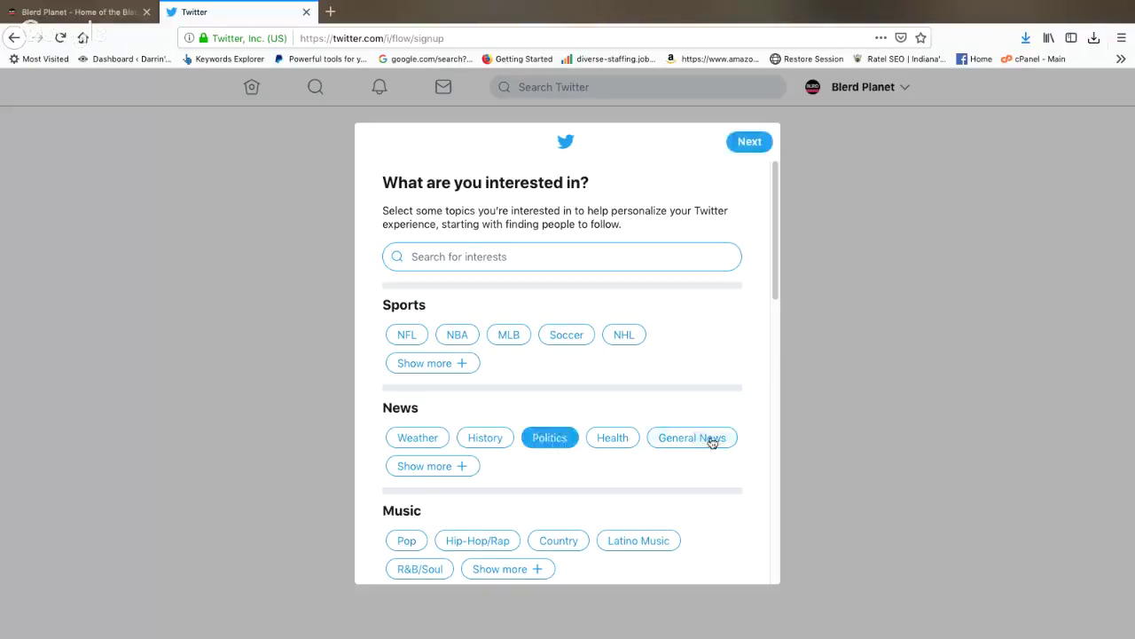
{"action": "left_click", "coordinate": [712, 439]}
{"action": "scroll", "coordinate": [576, 488], "scroll_direction": "down", "scroll_amount": 1}
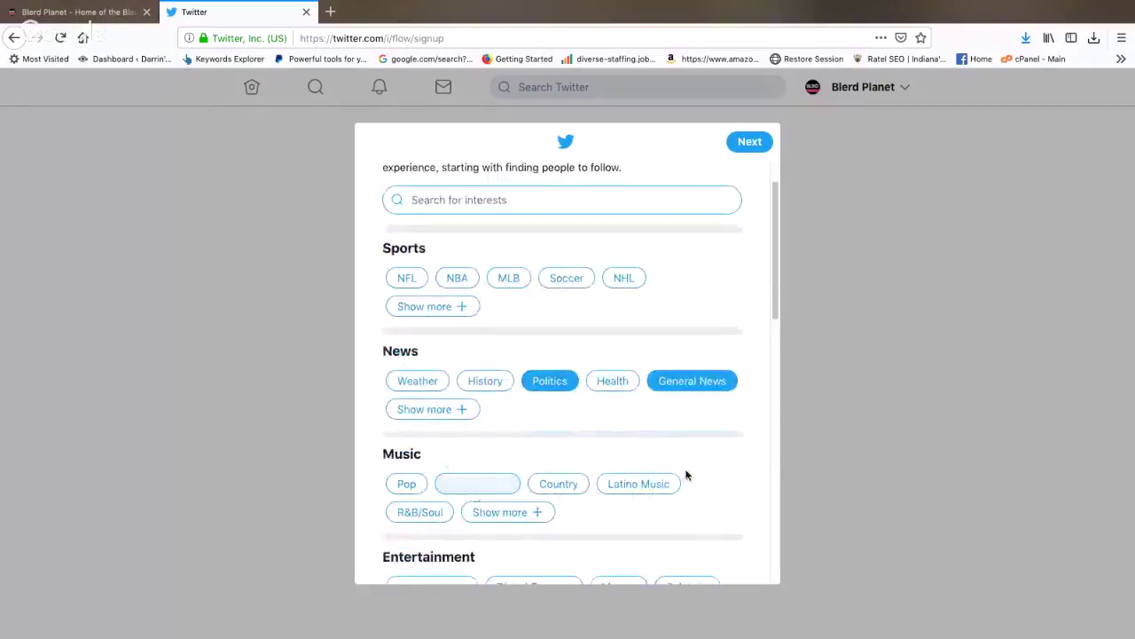
{"action": "scroll", "coordinate": [681, 479], "scroll_direction": "down", "scroll_amount": 1}
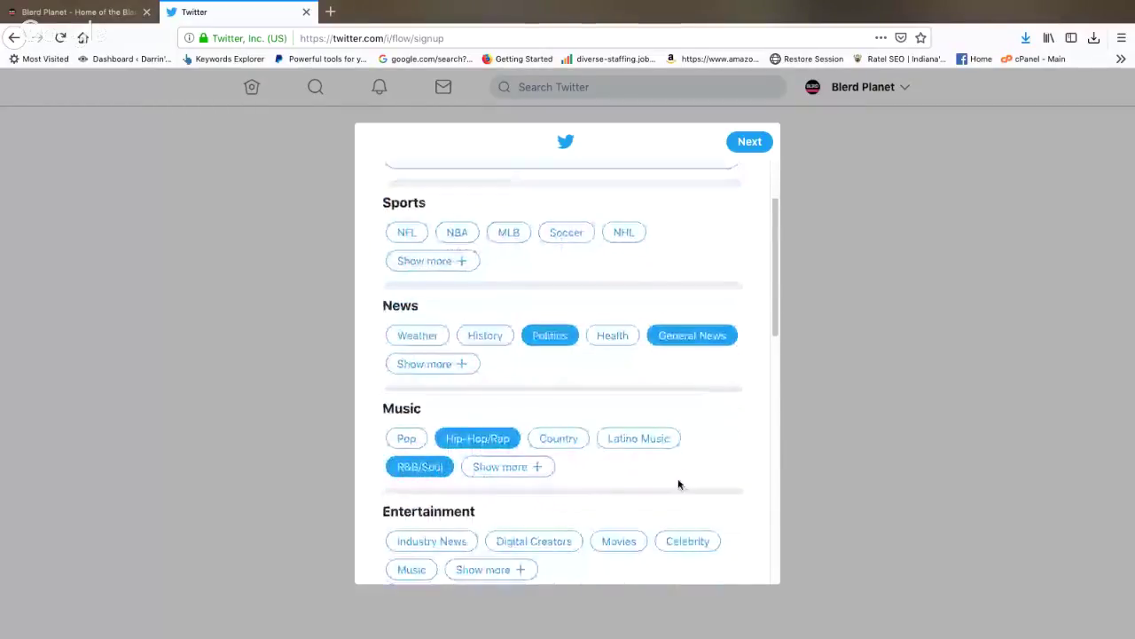
{"action": "scroll", "coordinate": [676, 482], "scroll_direction": "down", "scroll_amount": 5}
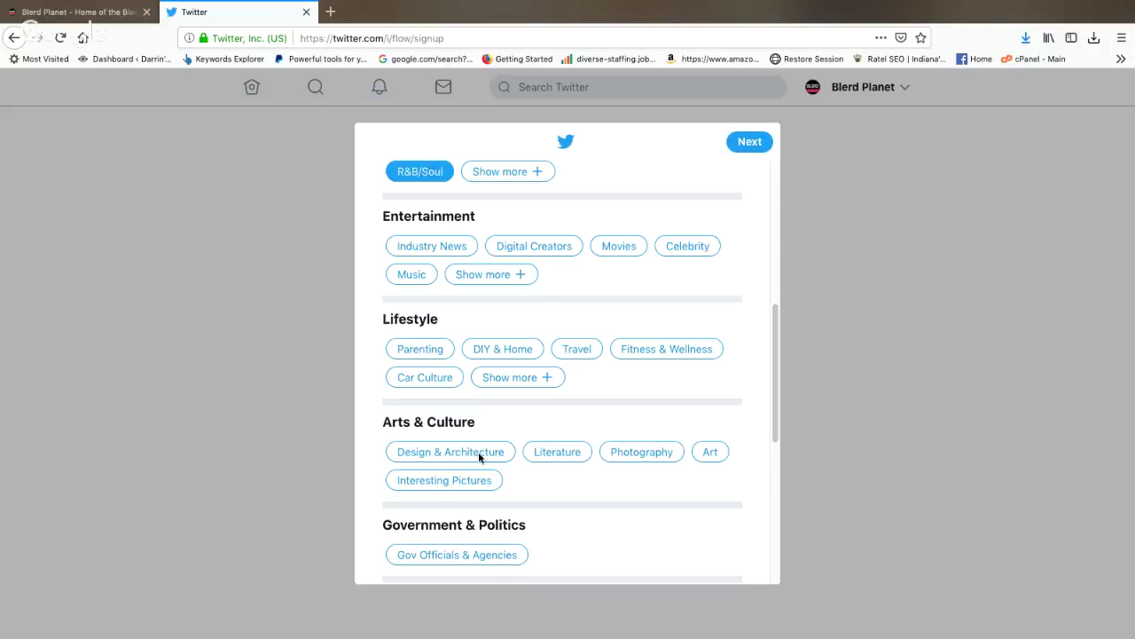
{"action": "scroll", "coordinate": [527, 443], "scroll_direction": "down", "scroll_amount": 3}
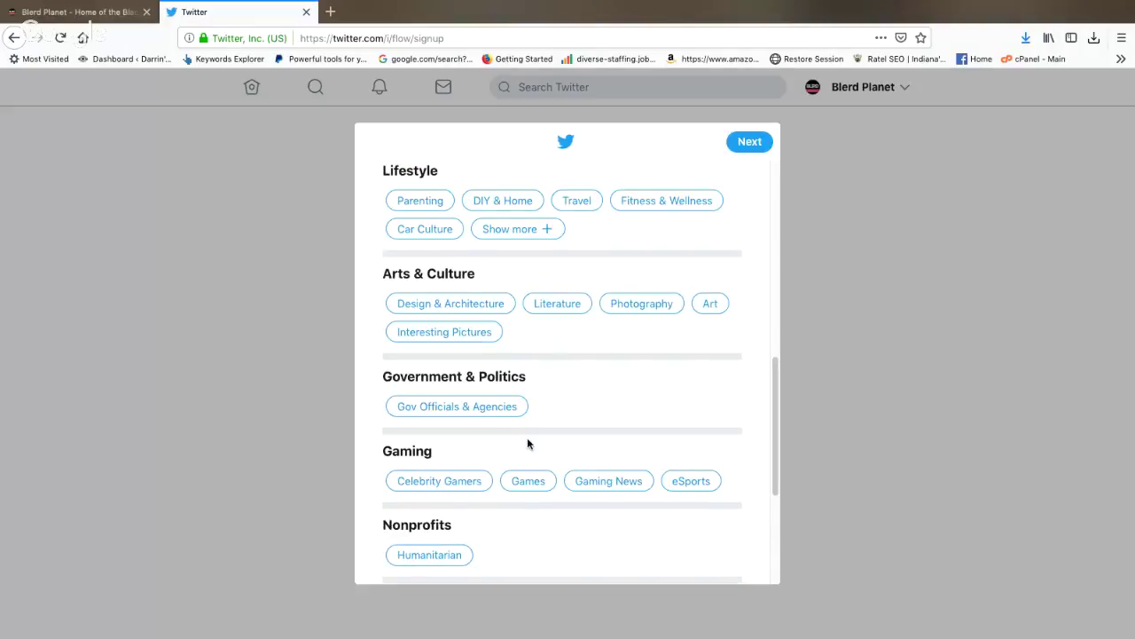
{"action": "scroll", "coordinate": [527, 439], "scroll_direction": "down", "scroll_amount": 3}
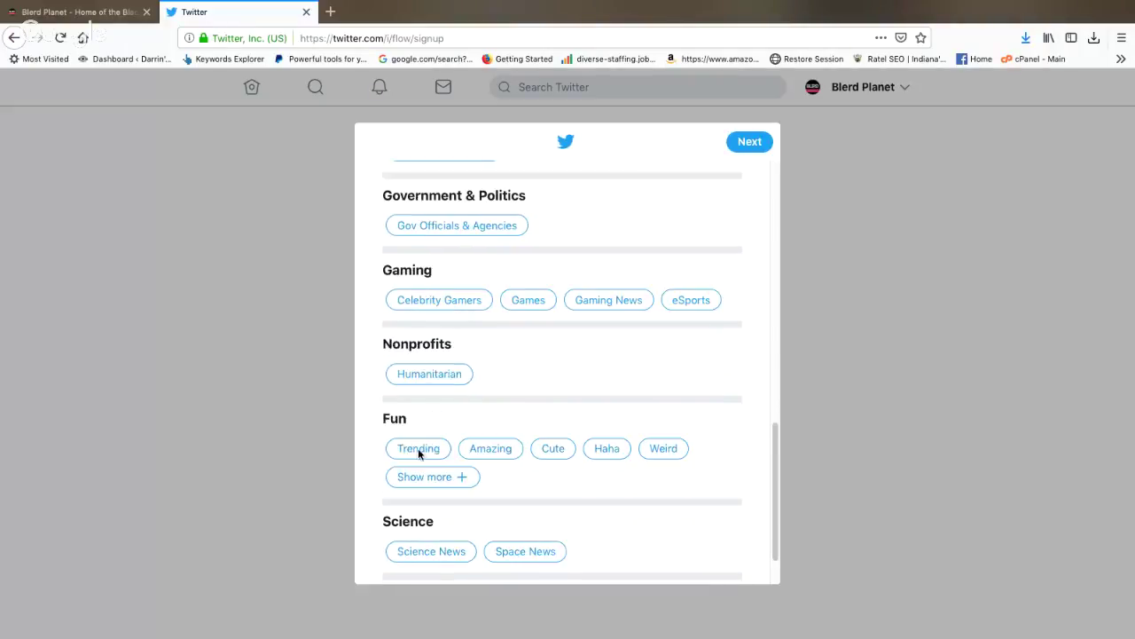
{"action": "left_click", "coordinate": [419, 453]}
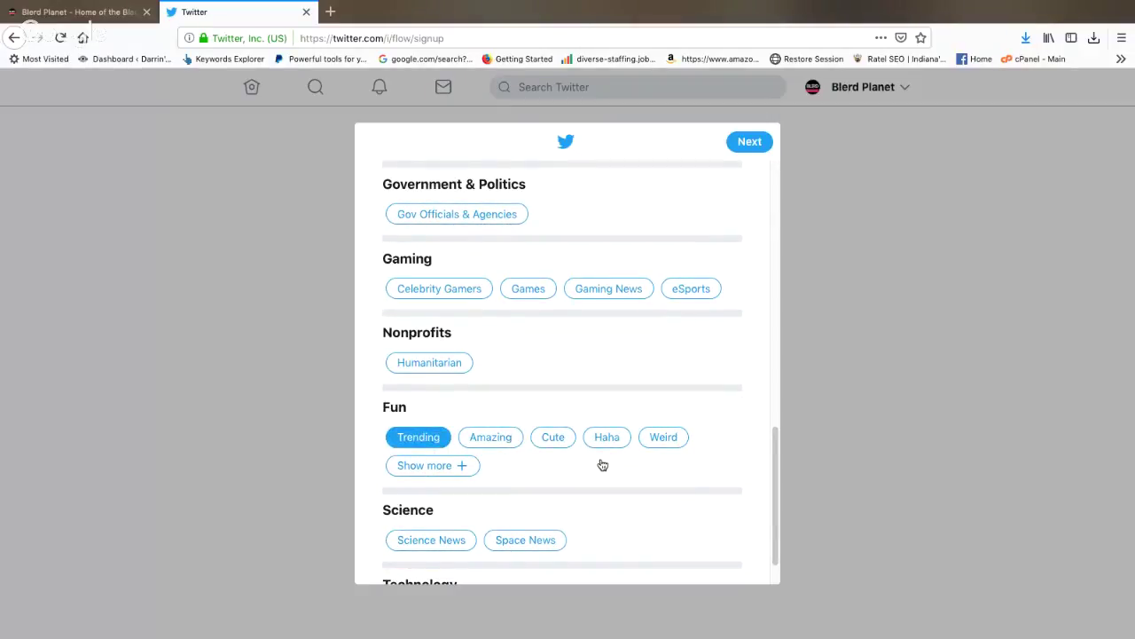
{"action": "scroll", "coordinate": [606, 459], "scroll_direction": "down", "scroll_amount": 1}
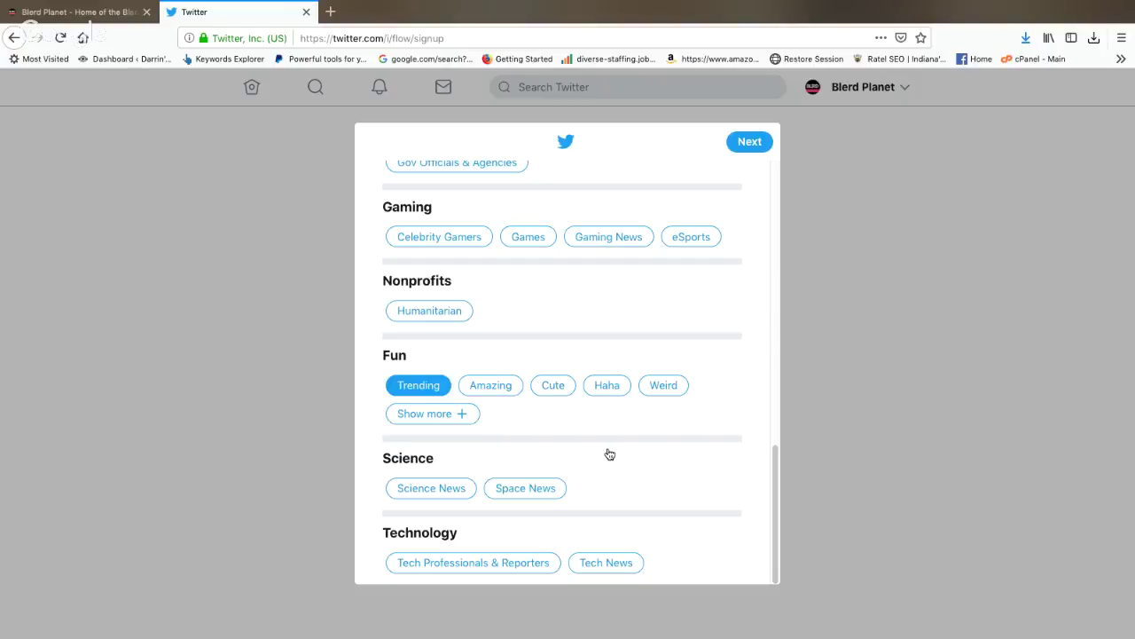
{"action": "left_click", "coordinate": [525, 488]}
{"action": "left_click", "coordinate": [745, 142]}
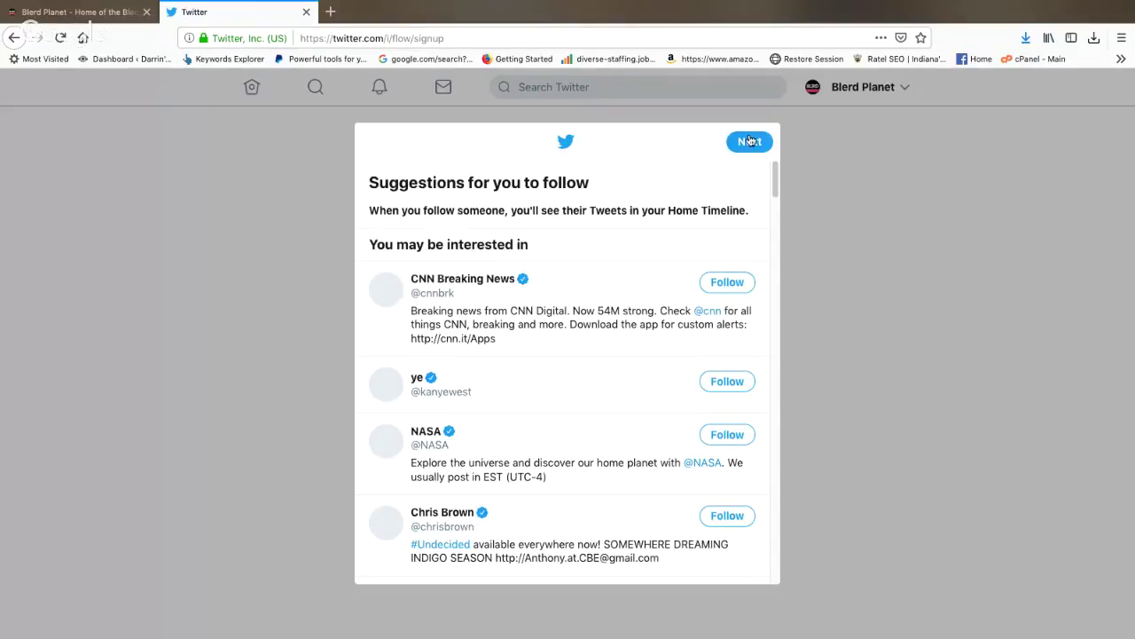
Step: Pass the follow suggestions and skip turning on notifications
{"action": "left_click", "coordinate": [750, 141]}
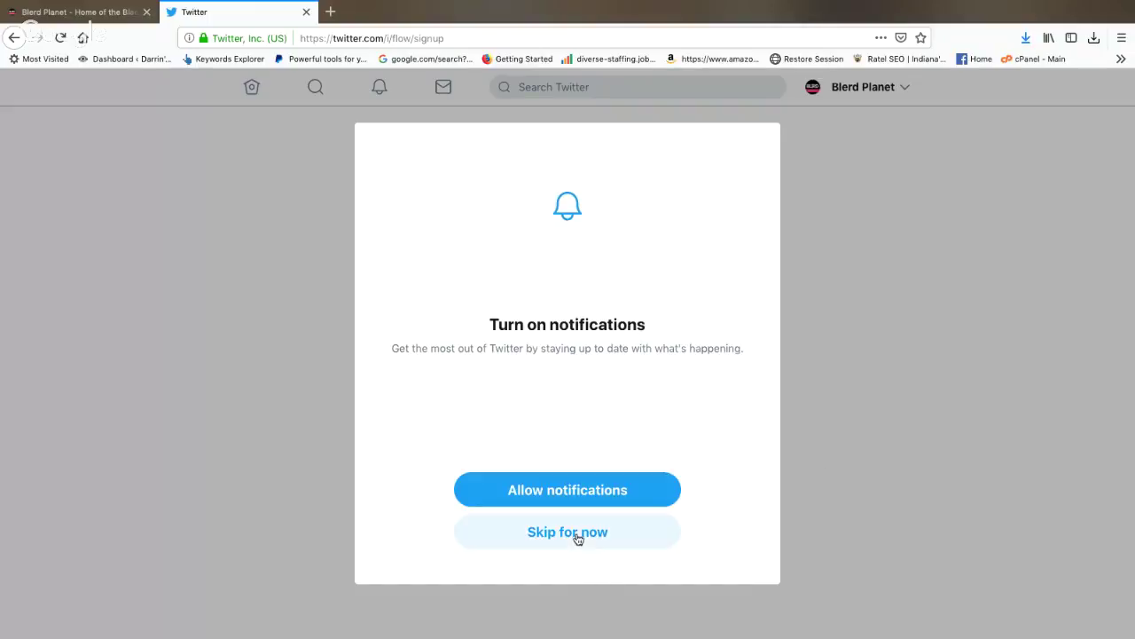
{"action": "left_click", "coordinate": [576, 534]}
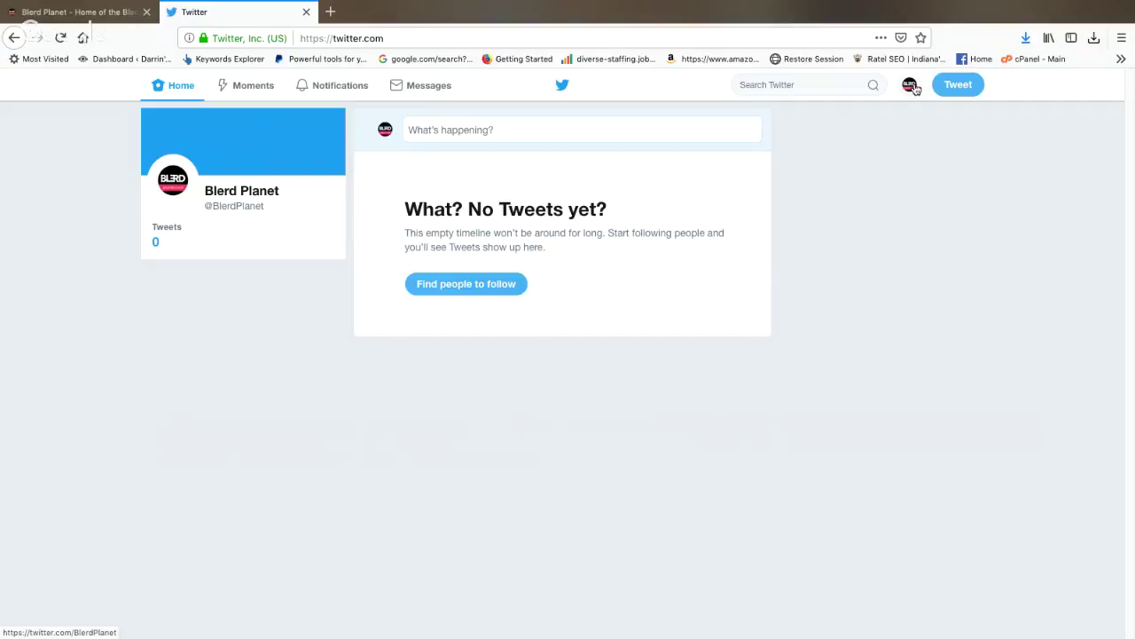
Step: Open Settings and privacy from the account menu and scroll through the account settings
{"action": "left_click", "coordinate": [908, 89]}
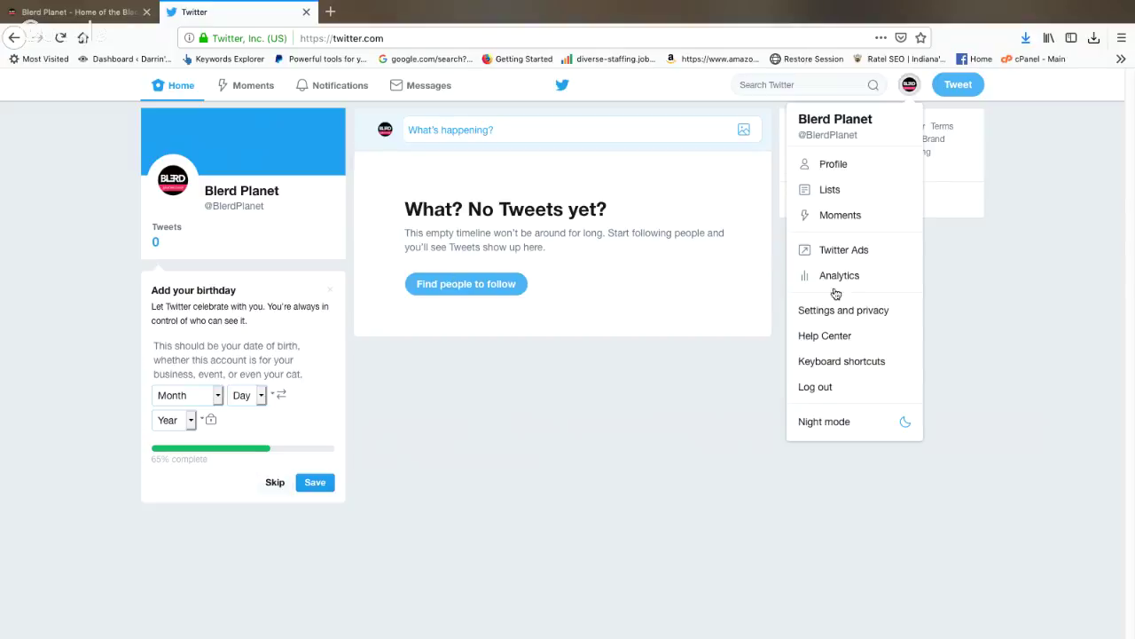
{"action": "left_click", "coordinate": [994, 188]}
{"action": "left_click", "coordinate": [909, 85]}
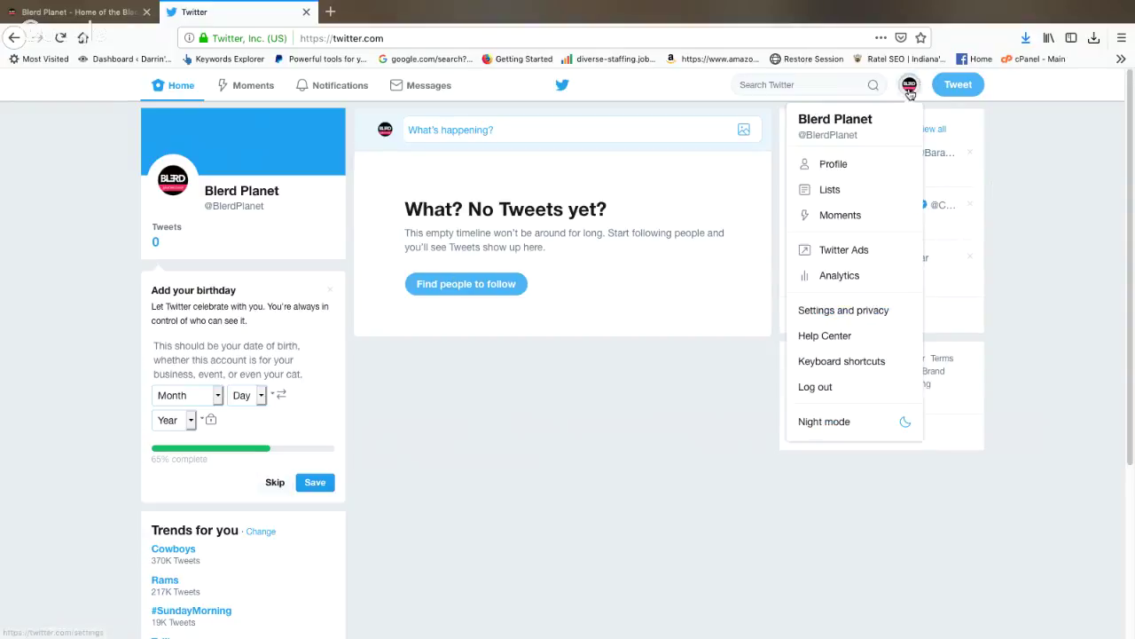
{"action": "left_click", "coordinate": [849, 313]}
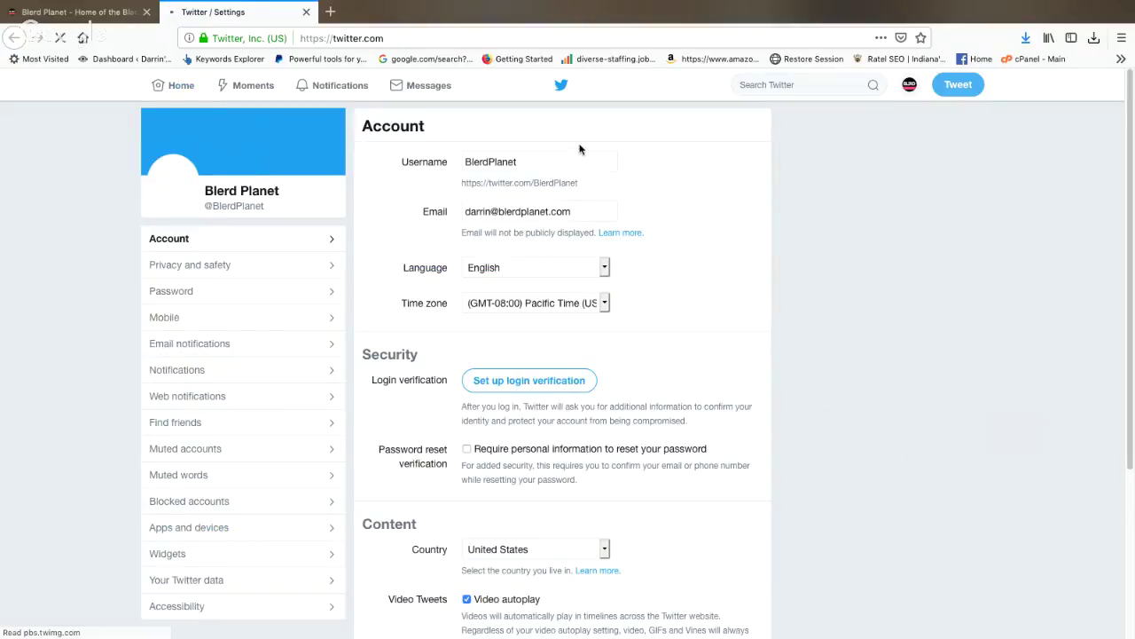
{"action": "scroll", "coordinate": [659, 218], "scroll_direction": "down", "scroll_amount": 5}
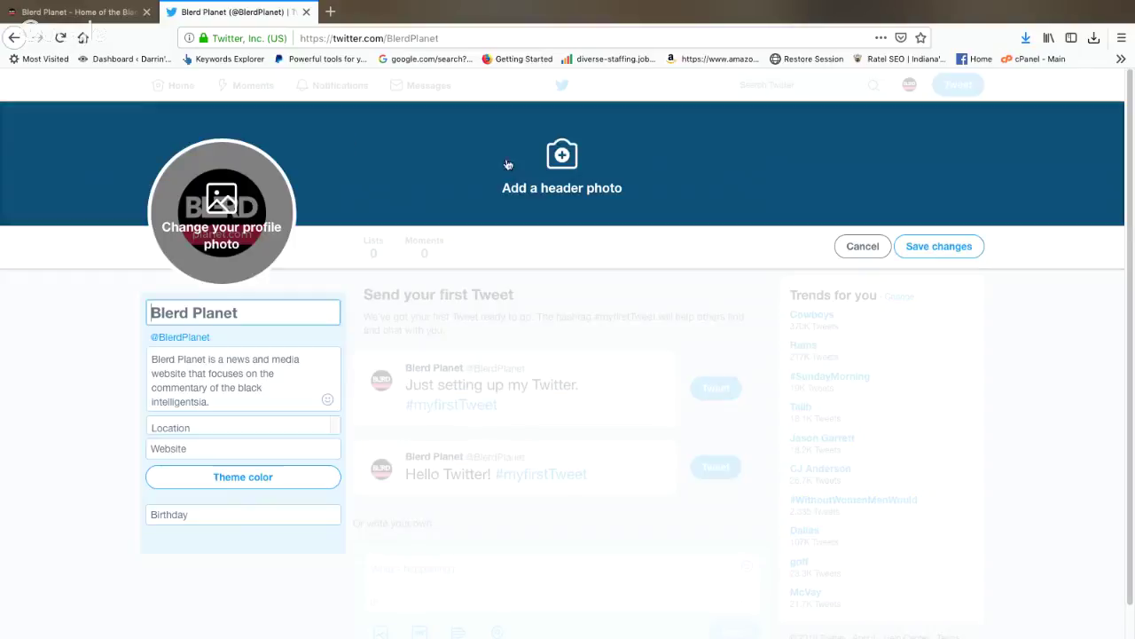
Step: Load the red lettering image as the profile header and shift it right to show the word's start
{"action": "left_click", "coordinate": [573, 151]}
{"action": "left_click", "coordinate": [575, 151]}
{"action": "left_click", "coordinate": [580, 323]}
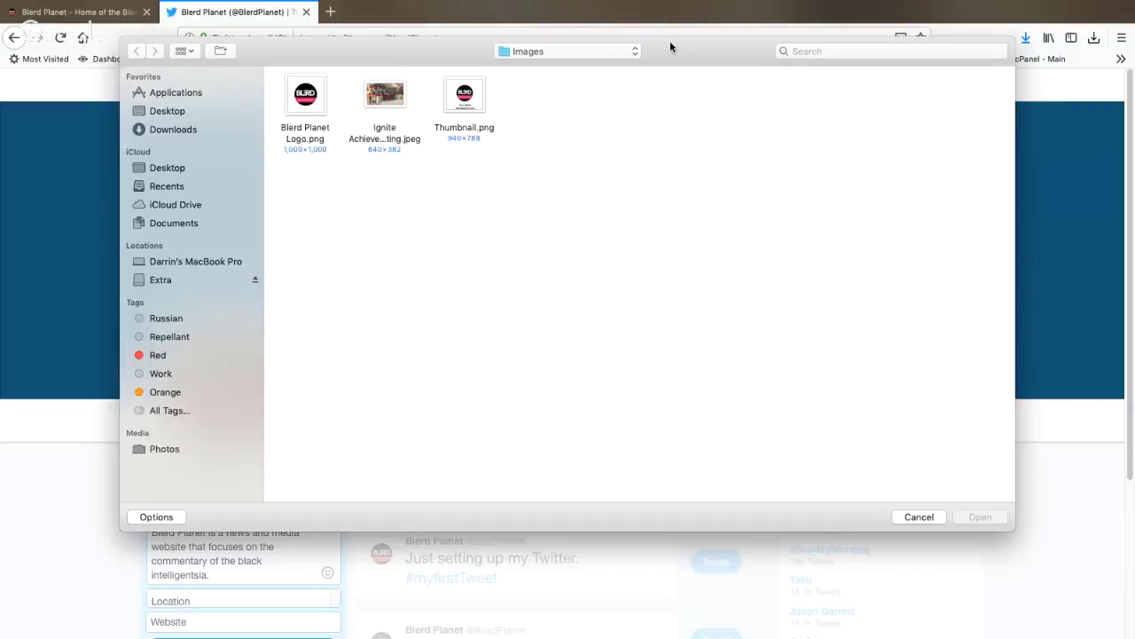
{"action": "left_click_drag", "start_coordinate": [692, 46], "coordinate": [810, 49]}
{"action": "key", "text": "Escape"}
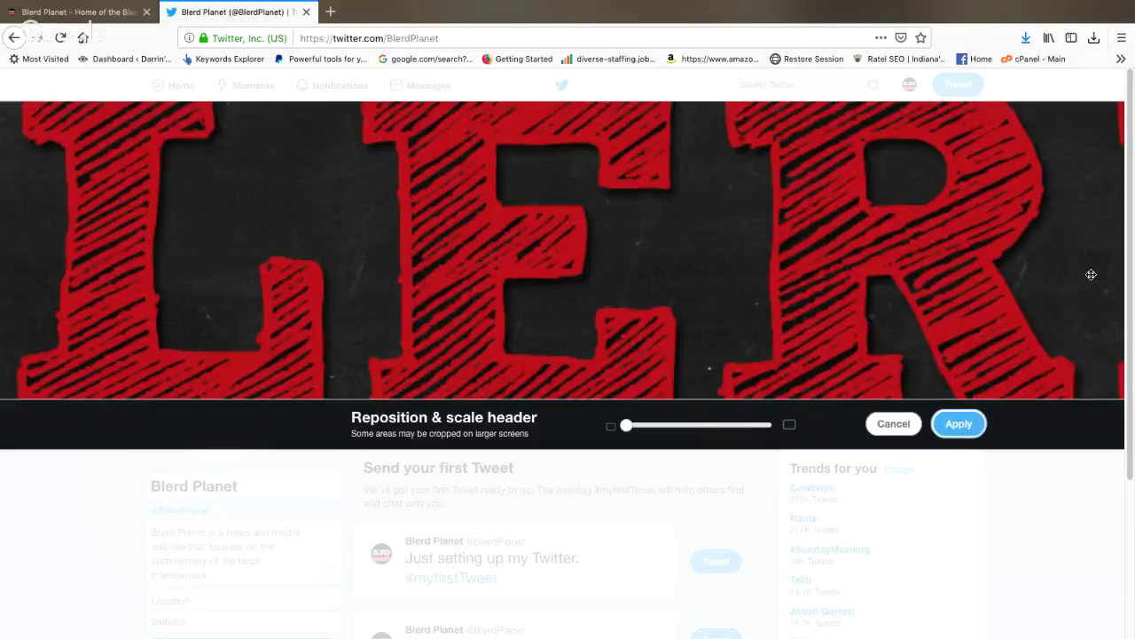
{"action": "left_click_drag", "start_coordinate": [640, 434], "coordinate": [590, 429]}
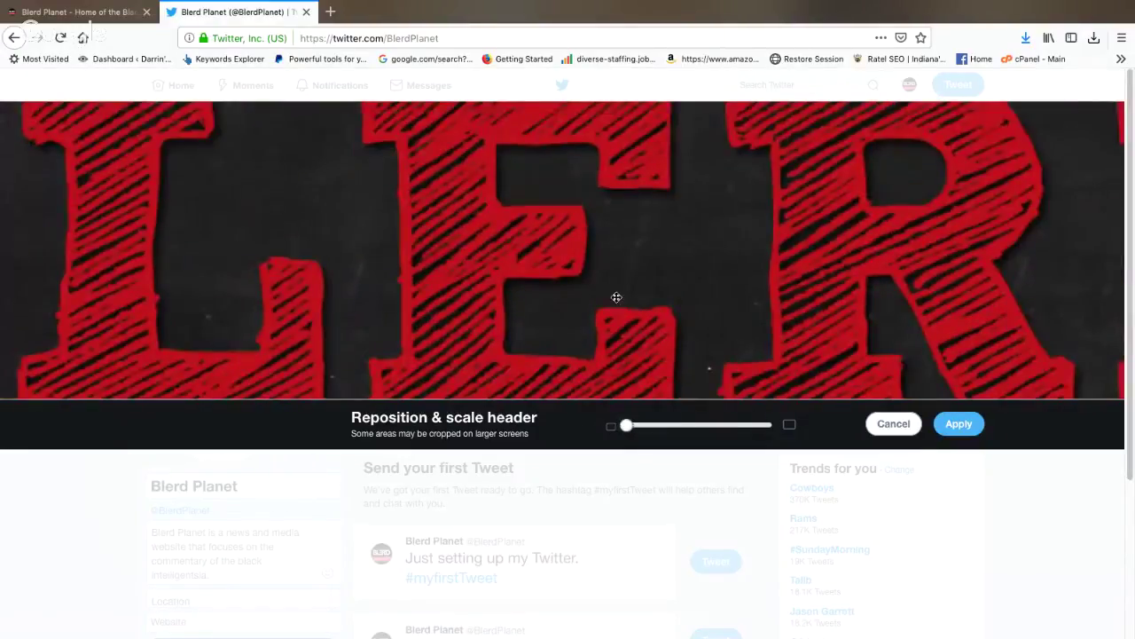
{"action": "left_click_drag", "start_coordinate": [644, 332], "coordinate": [879, 400]}
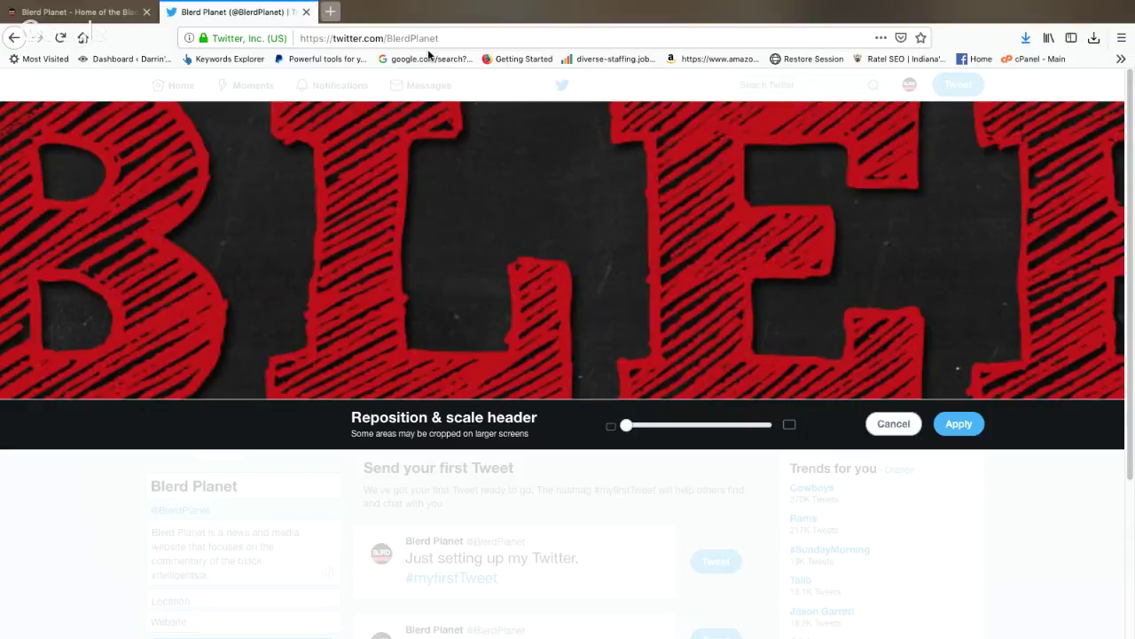
Step: Start entering 'can' in a new tab, then discard it and close the tab
{"action": "key", "text": "ctrl+t"}
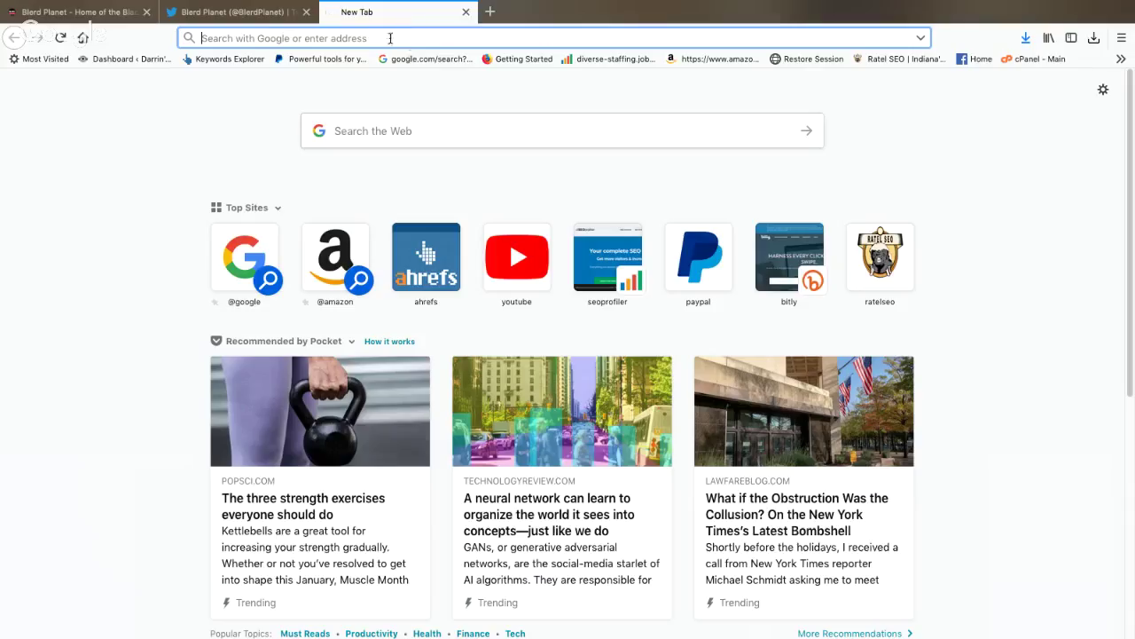
{"action": "type", "text": "can"}
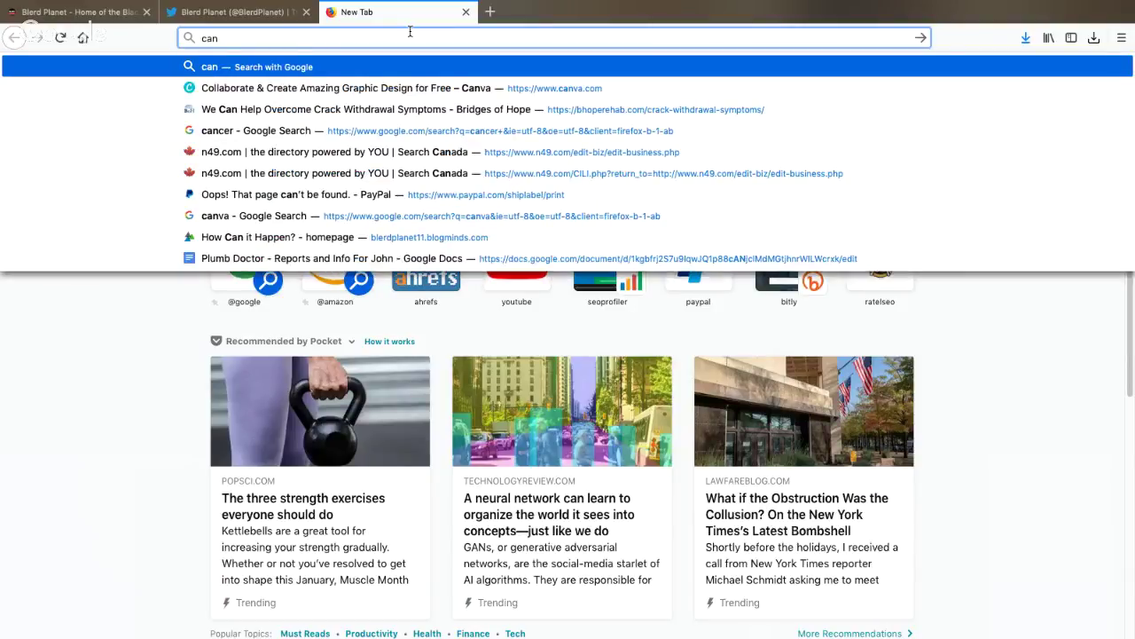
{"action": "key", "text": "BackSpace"}
{"action": "key", "text": "BackSpace"}
{"action": "key", "text": "BackSpace"}
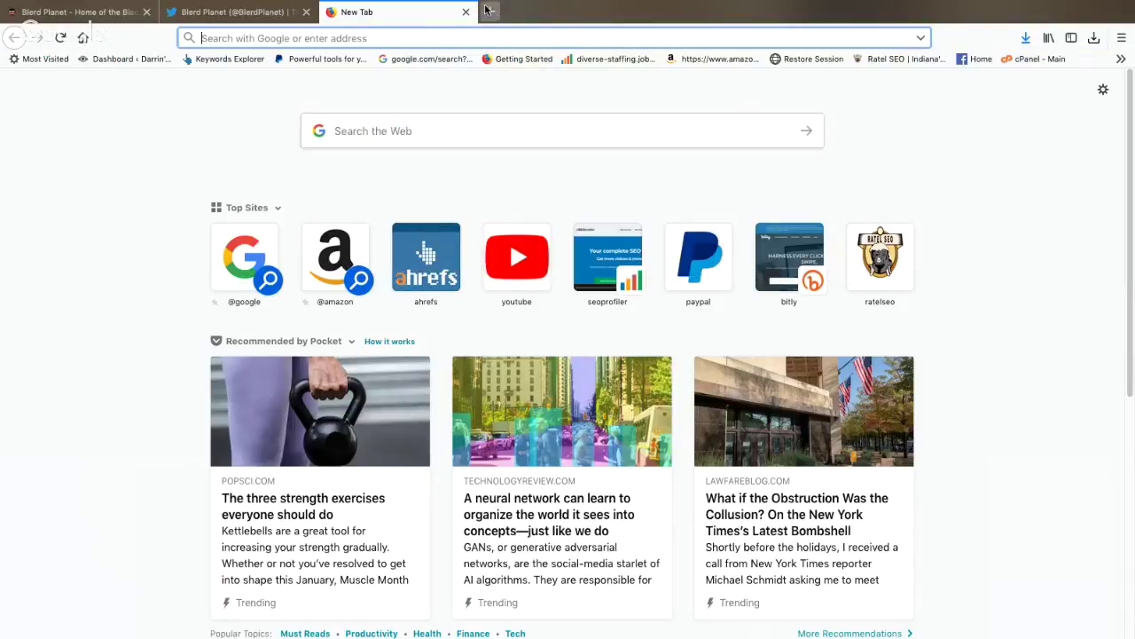
{"action": "left_click", "coordinate": [466, 11]}
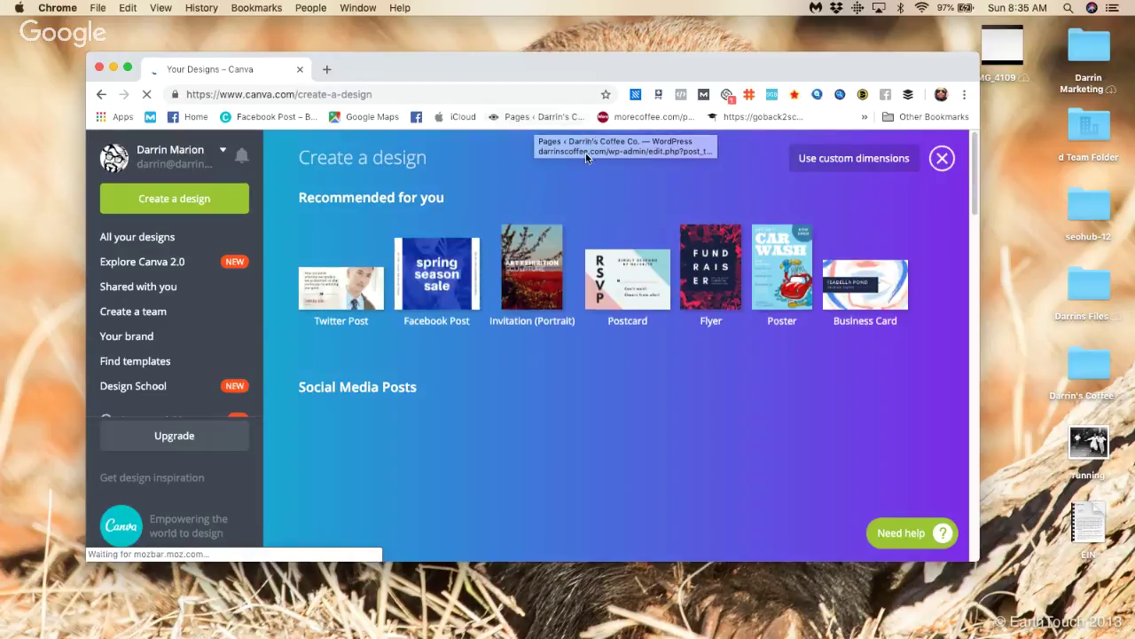
Step: Scroll down to Social Media & Email Headers and choose the Twitter Header template
{"action": "scroll", "coordinate": [754, 222], "scroll_direction": "down", "scroll_amount": 1}
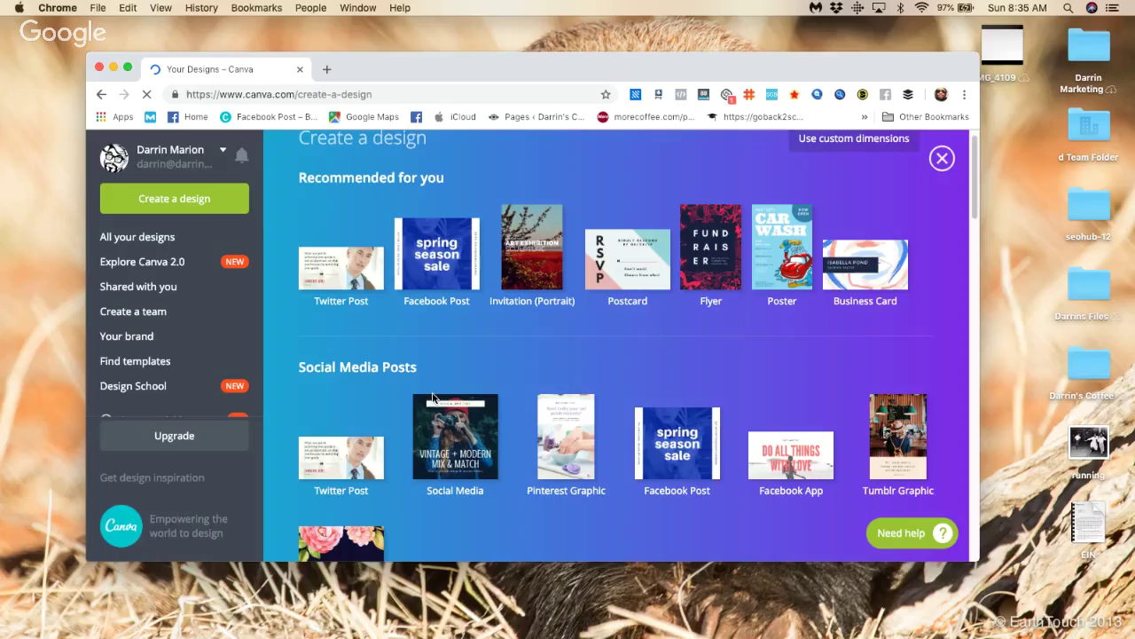
{"action": "scroll", "coordinate": [444, 397], "scroll_direction": "down", "scroll_amount": 1}
{"action": "scroll", "coordinate": [596, 363], "scroll_direction": "down", "scroll_amount": 5}
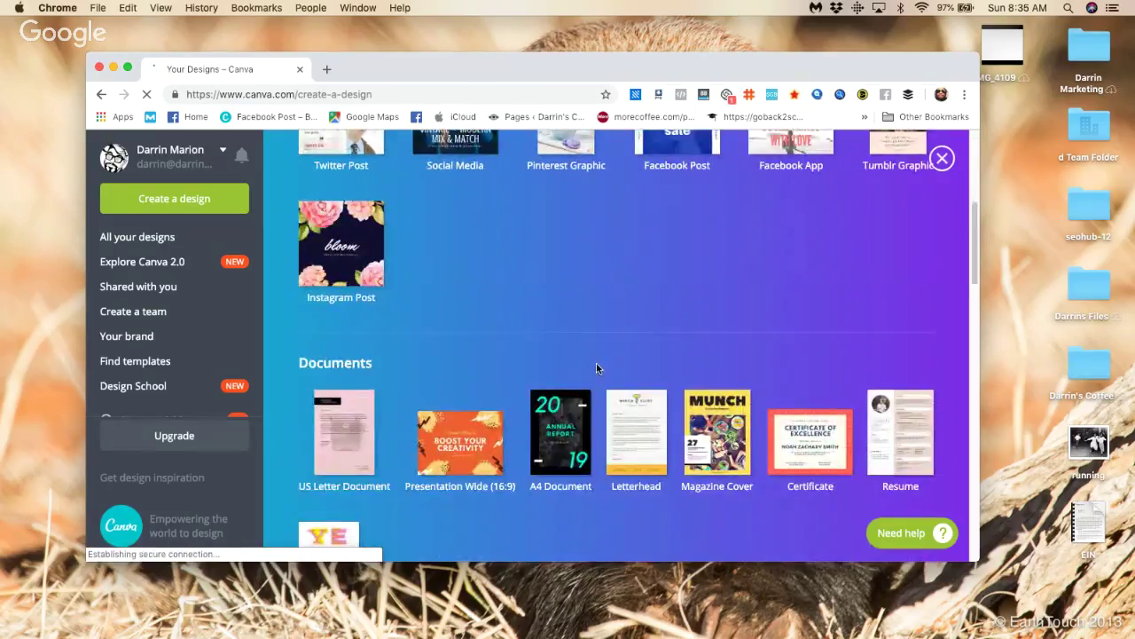
{"action": "scroll", "coordinate": [593, 351], "scroll_direction": "down", "scroll_amount": 8}
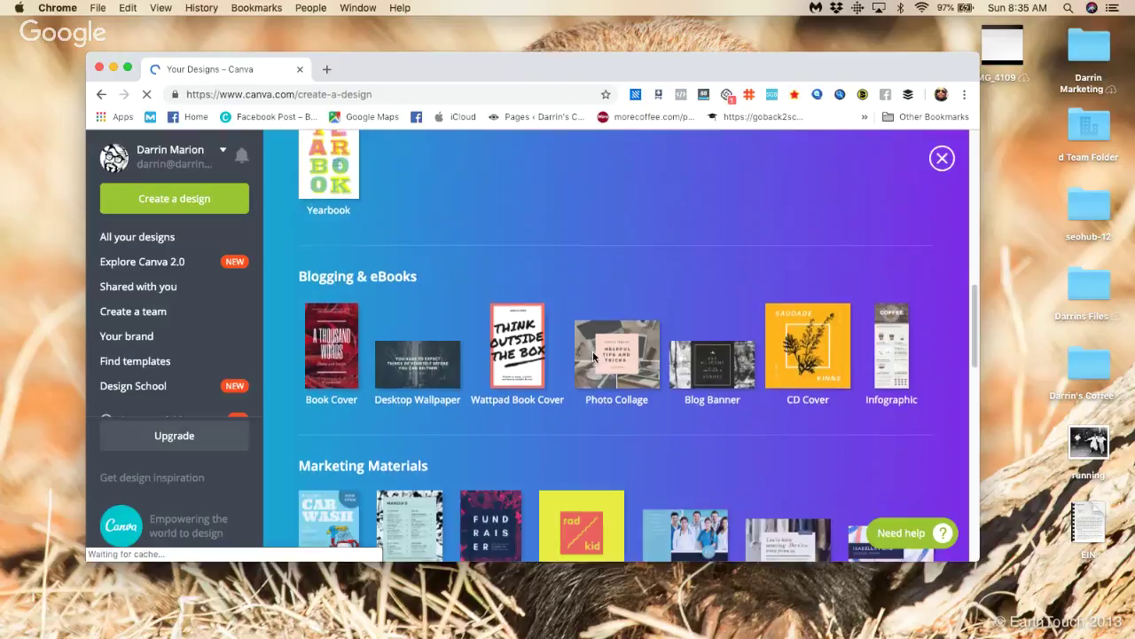
{"action": "scroll", "coordinate": [594, 357], "scroll_direction": "down", "scroll_amount": 5}
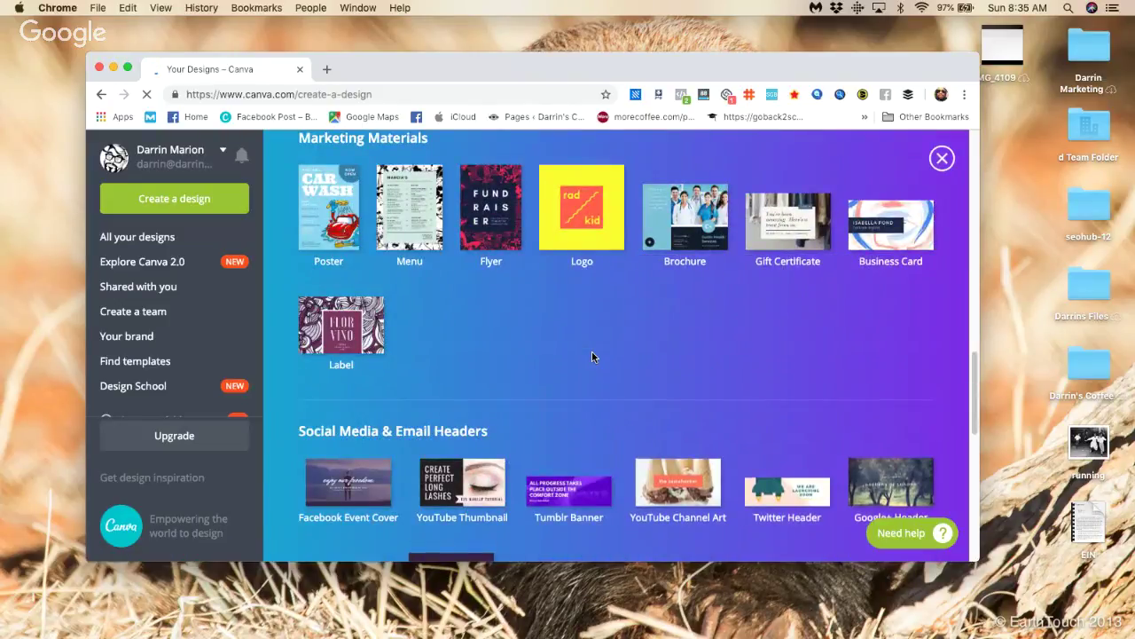
{"action": "scroll", "coordinate": [592, 355], "scroll_direction": "down", "scroll_amount": 2}
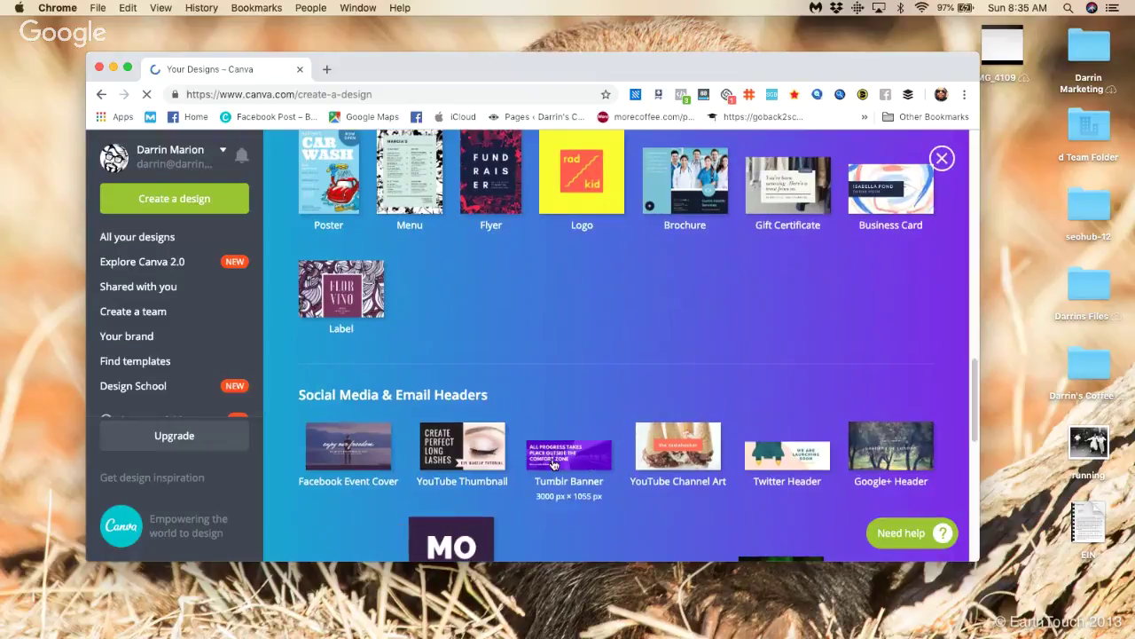
{"action": "left_click", "coordinate": [724, 447]}
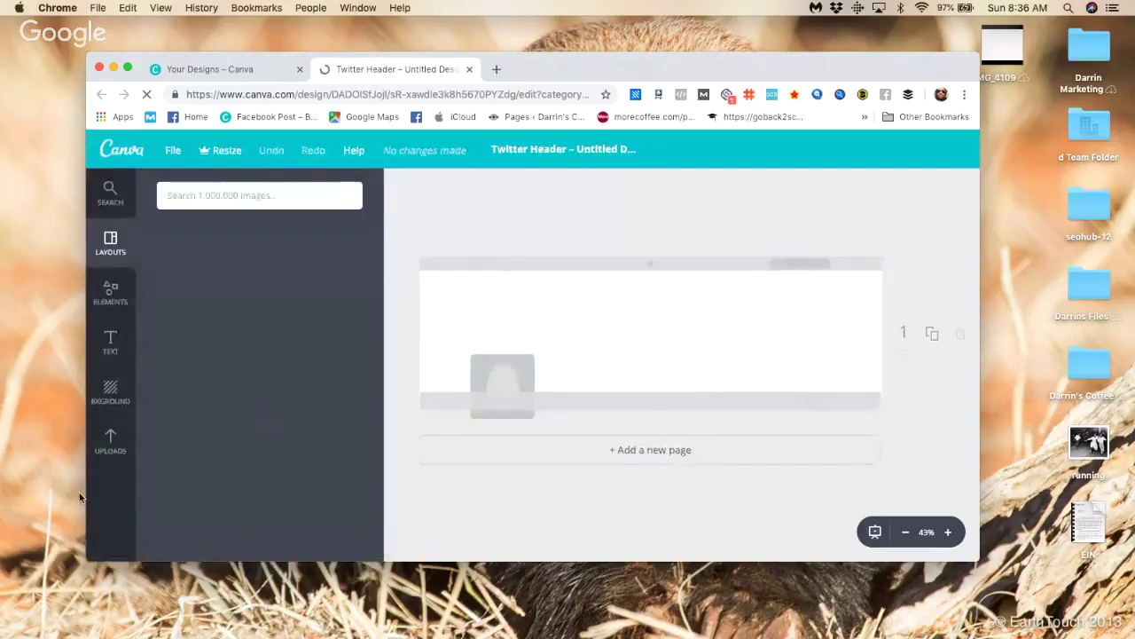
Step: Upload cropped-blerd_0.jpg from the Blerd folder into Canva's Uploads
{"action": "left_click", "coordinate": [111, 437]}
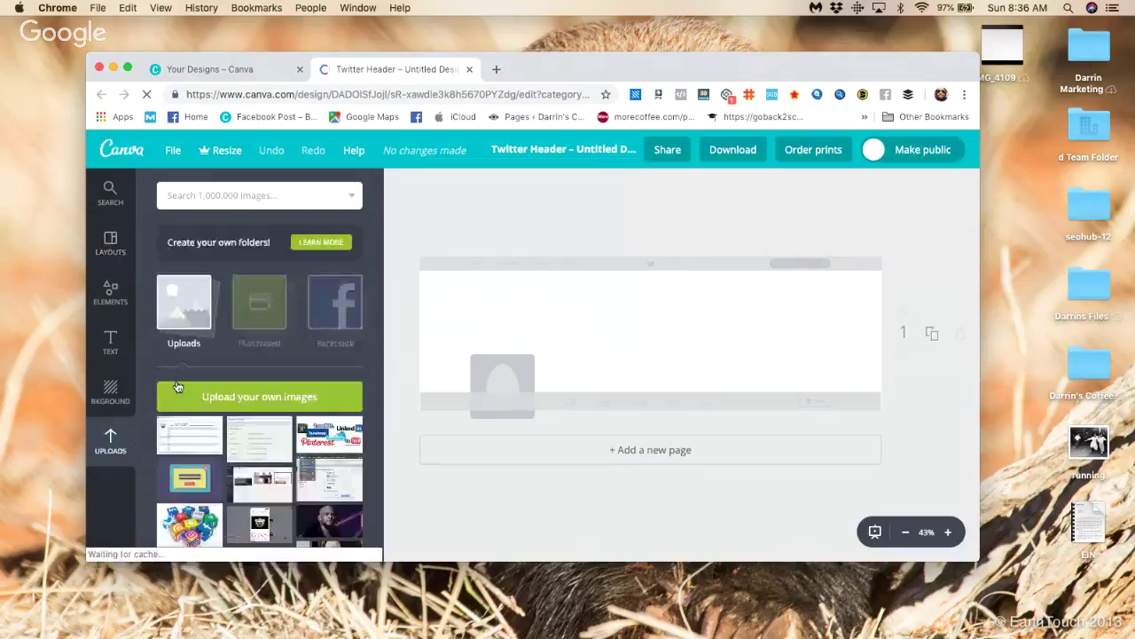
{"action": "left_click", "coordinate": [268, 396]}
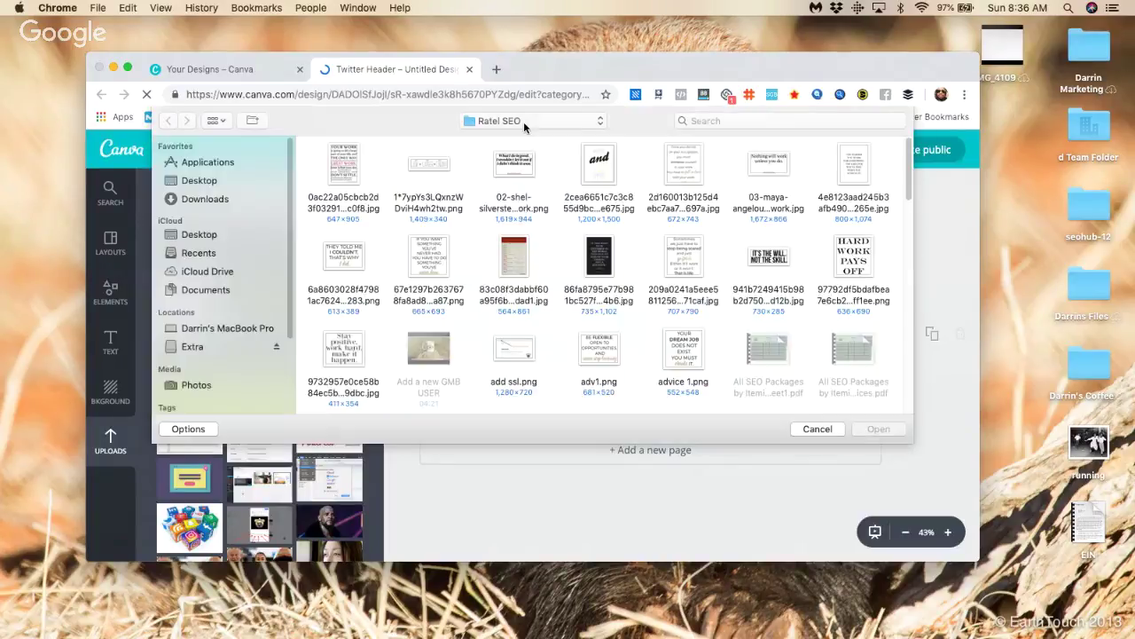
{"action": "left_click", "coordinate": [524, 122]}
{"action": "left_click", "coordinate": [489, 188]}
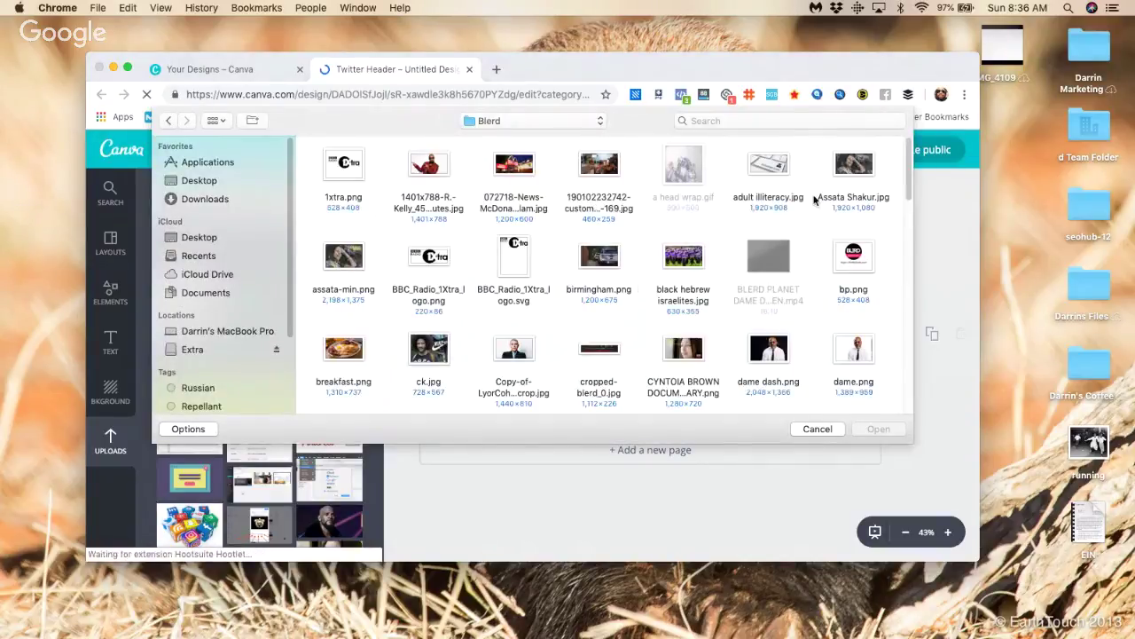
{"action": "scroll", "coordinate": [825, 270], "scroll_direction": "down", "scroll_amount": 1}
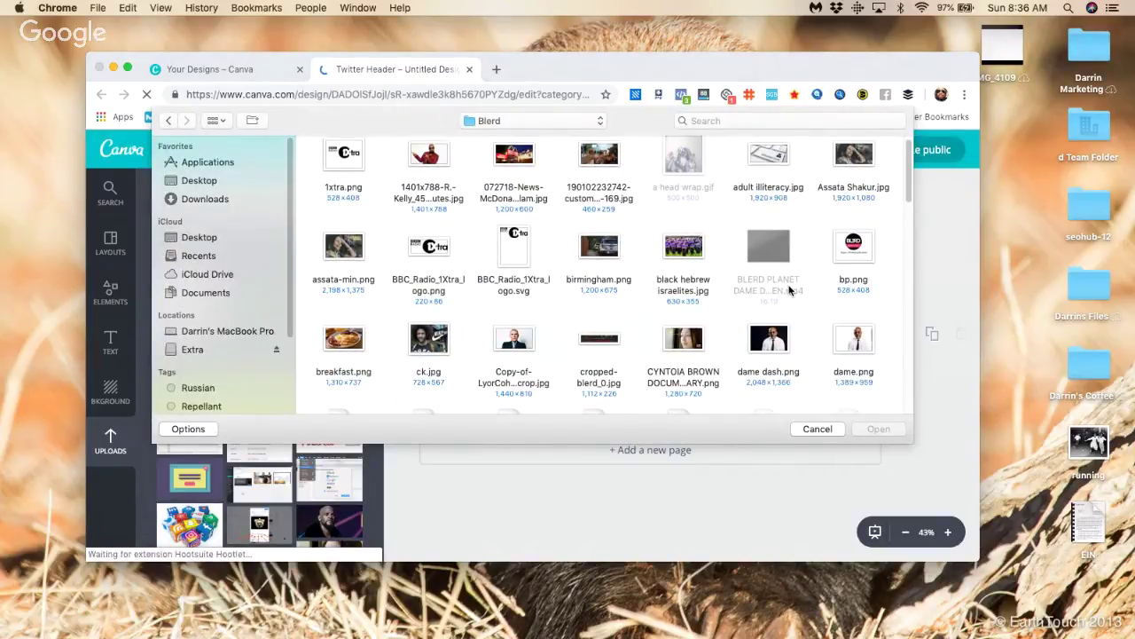
{"action": "left_click", "coordinate": [608, 337]}
{"action": "scroll", "coordinate": [692, 363], "scroll_direction": "down", "scroll_amount": 3}
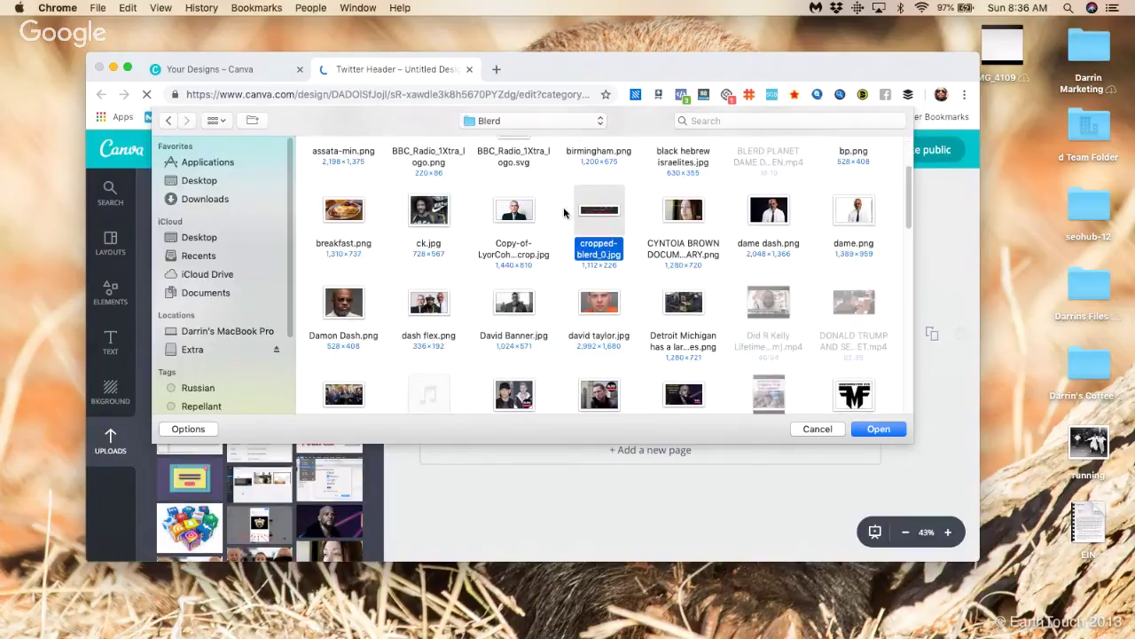
{"action": "left_click", "coordinate": [870, 432]}
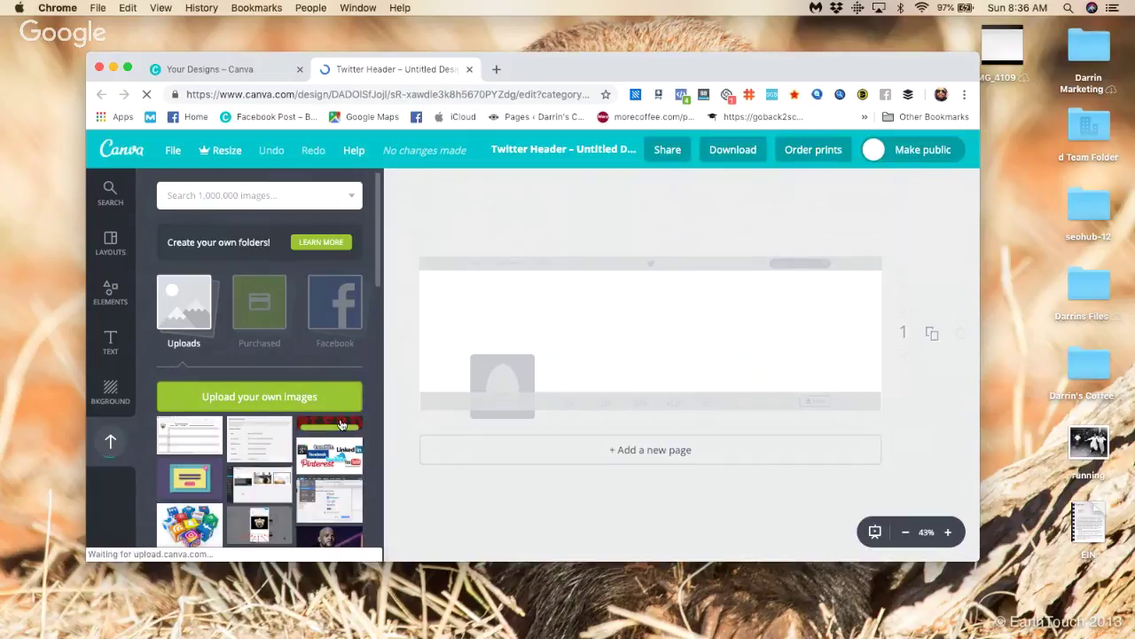
Step: Place the BLERD image on the Twitter header and enlarge it to span the header's width
{"action": "left_click_drag", "start_coordinate": [368, 422], "coordinate": [700, 305]}
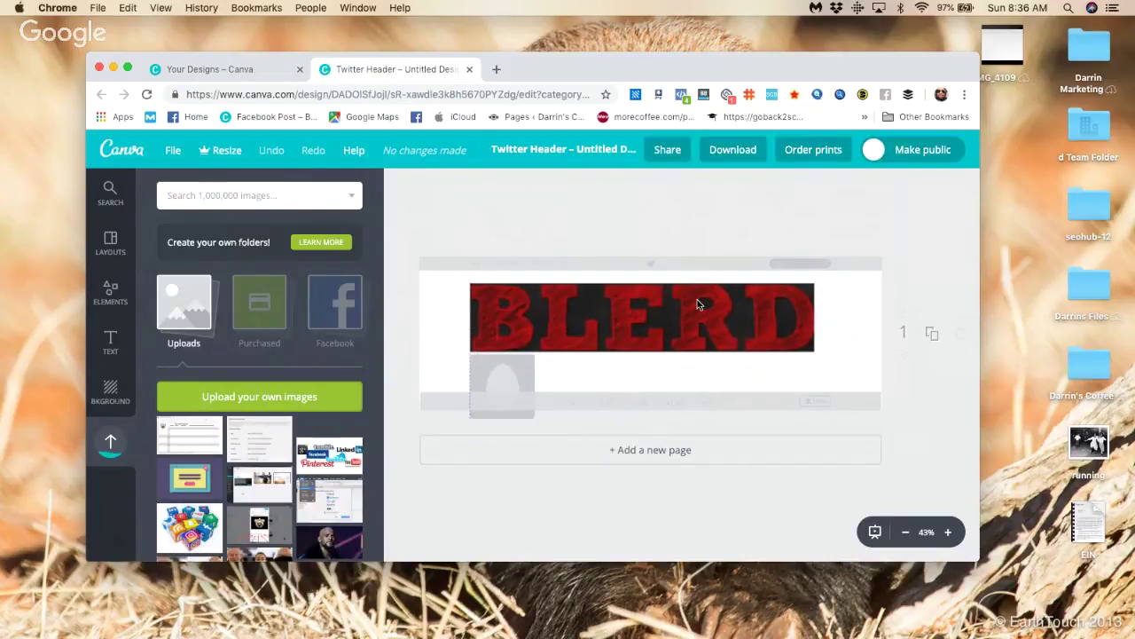
{"action": "left_click", "coordinate": [485, 284]}
{"action": "left_click_drag", "start_coordinate": [484, 284], "coordinate": [416, 269]}
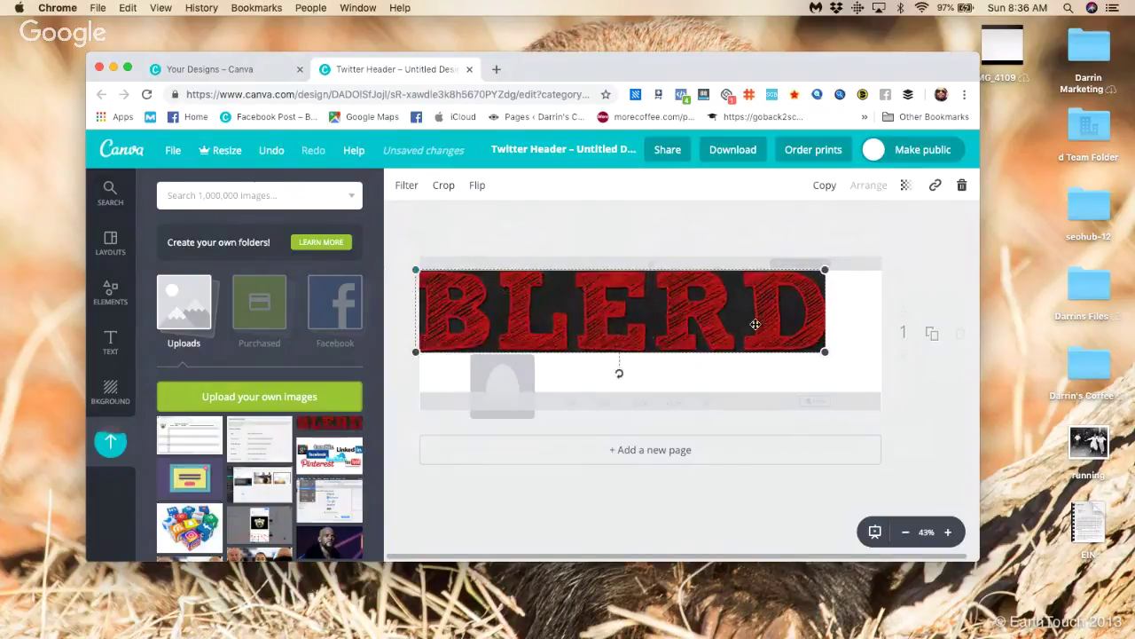
{"action": "left_click_drag", "start_coordinate": [824, 353], "coordinate": [857, 401]}
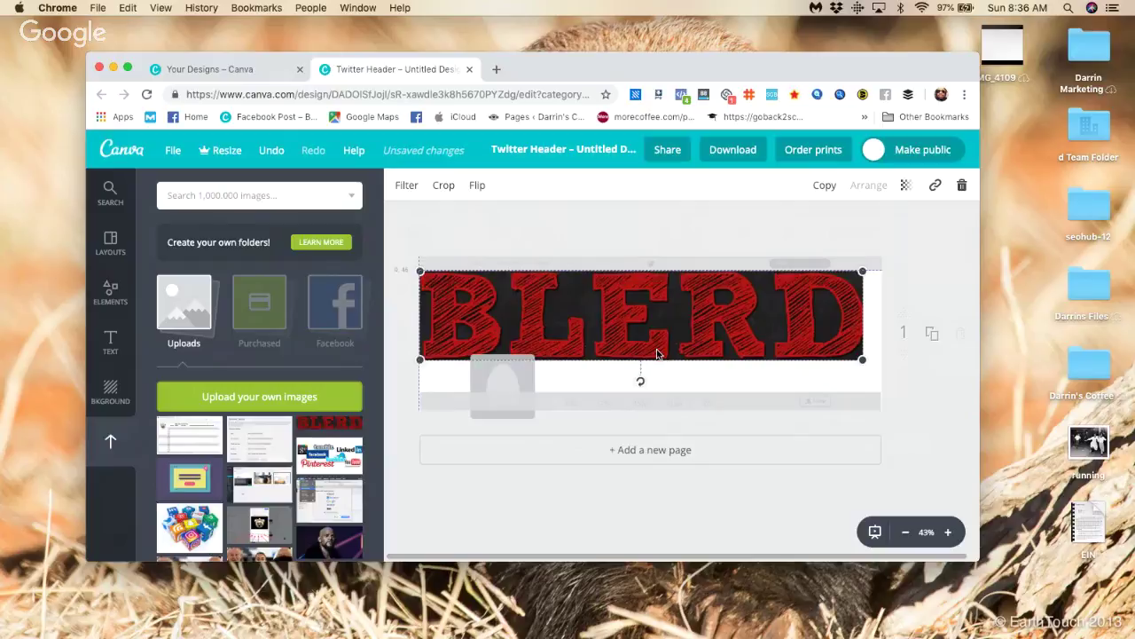
{"action": "left_click_drag", "start_coordinate": [657, 354], "coordinate": [662, 361]}
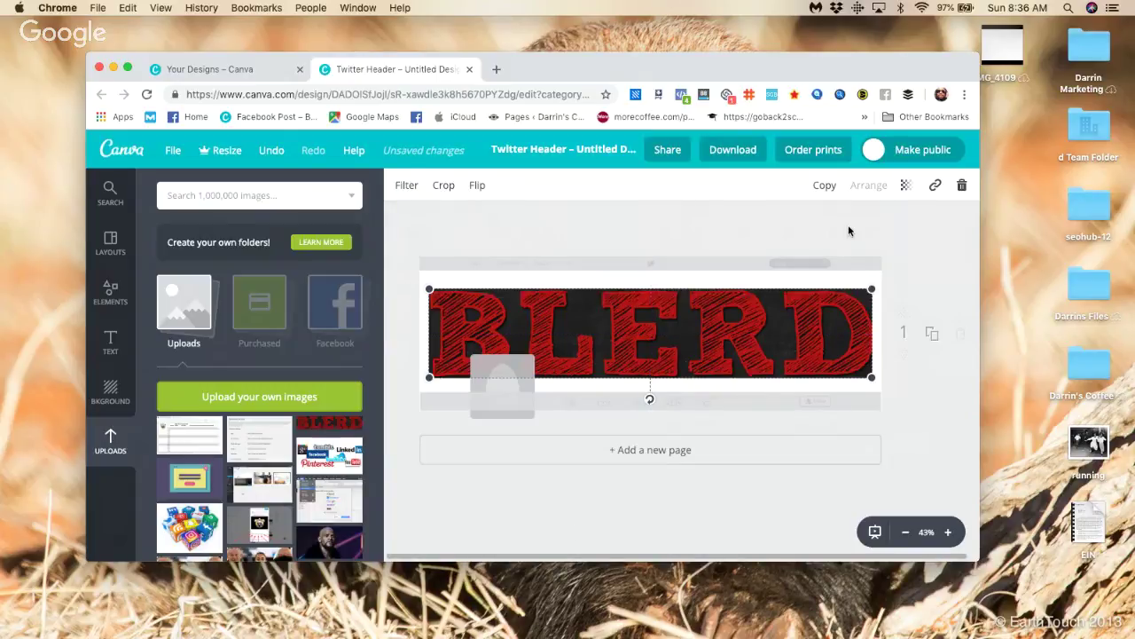
Step: Start downloading the finished header design as a PNG
{"action": "left_click", "coordinate": [750, 499]}
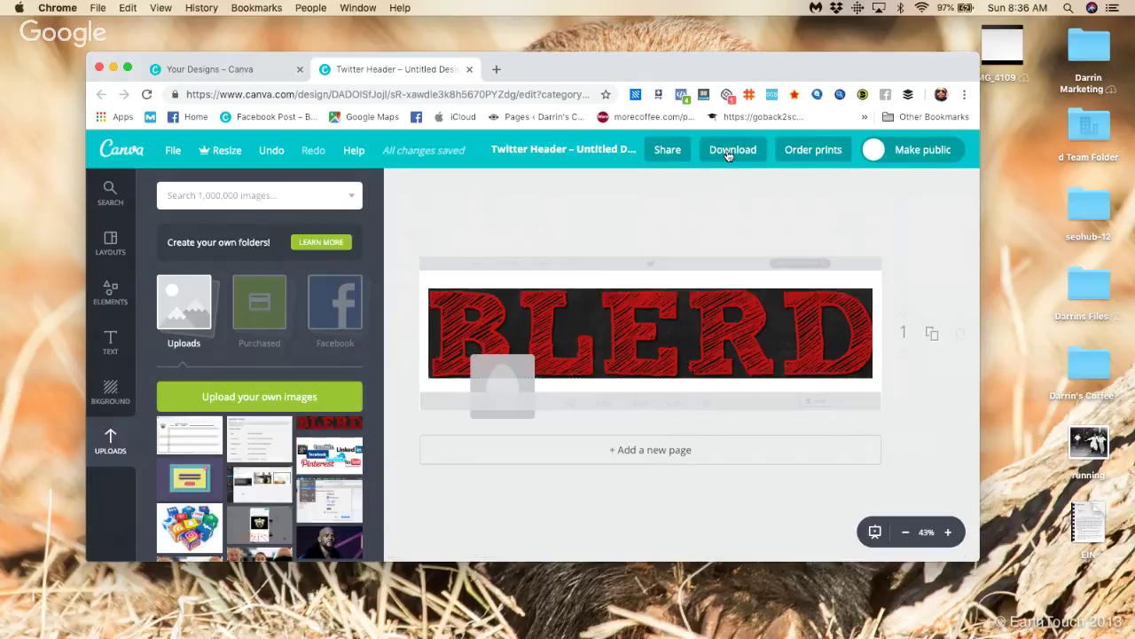
{"action": "left_click", "coordinate": [729, 153]}
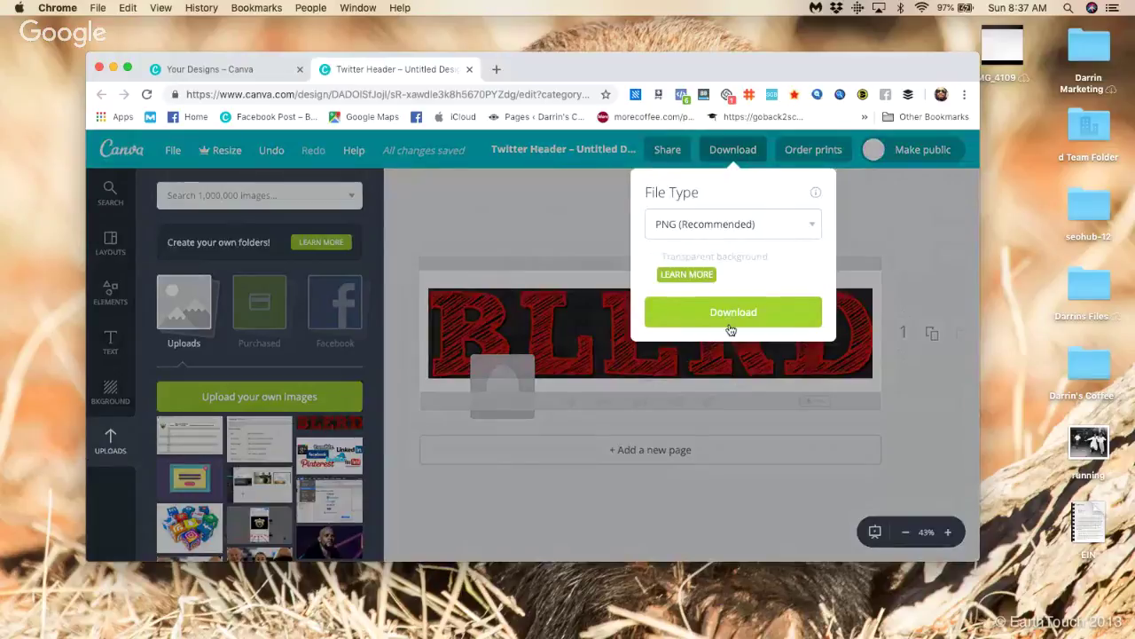
{"action": "left_click", "coordinate": [730, 329]}
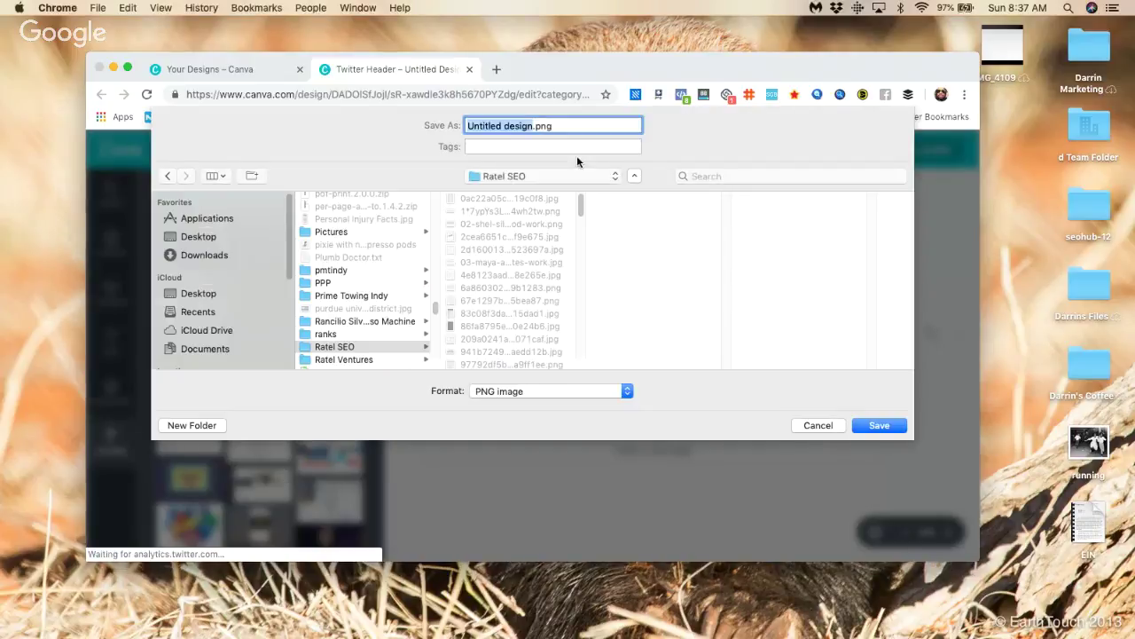
Step: Save the download as 'Blerd Twitter Banner' in the Blerd folder
{"action": "type", "text": "Ble"}
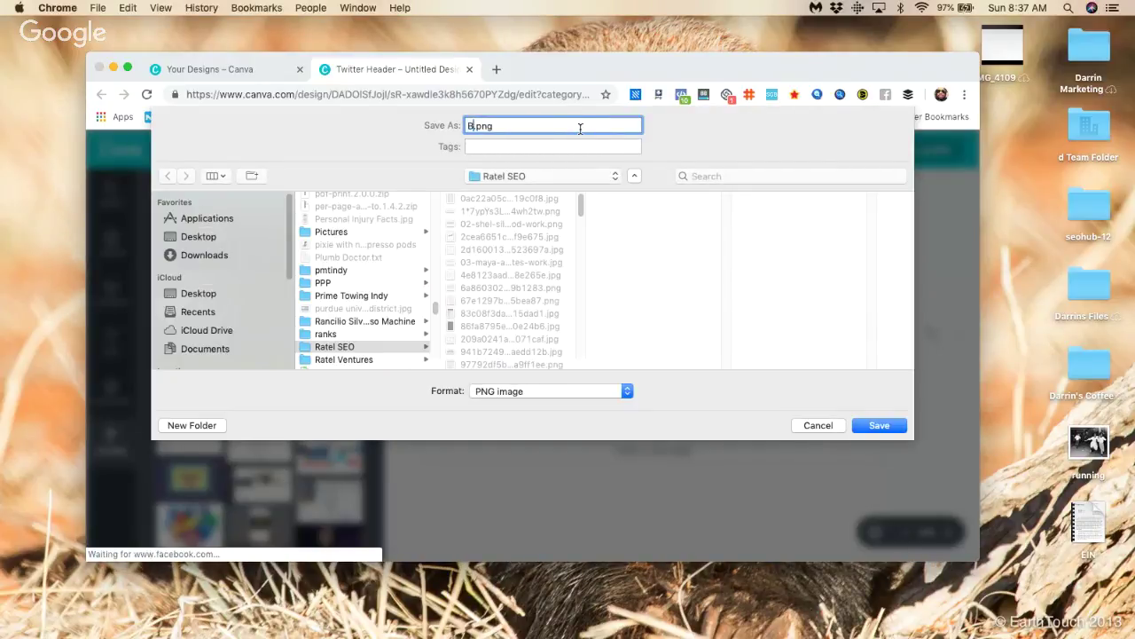
{"action": "type", "text": "rd Twitter Banner"}
{"action": "left_click", "coordinate": [535, 175]}
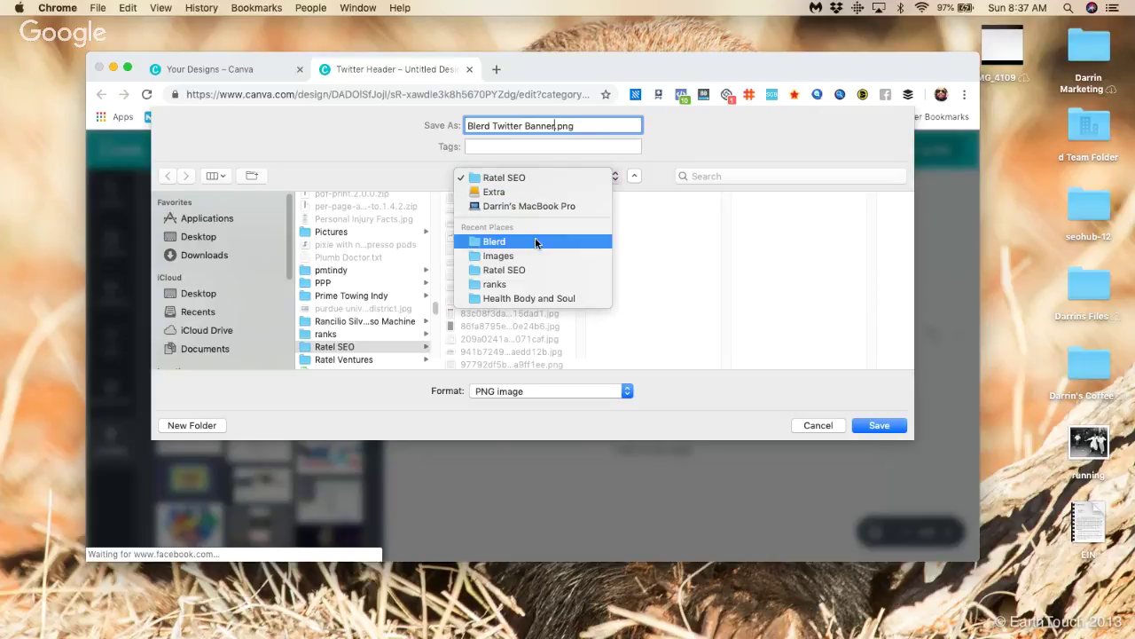
{"action": "left_click", "coordinate": [533, 241]}
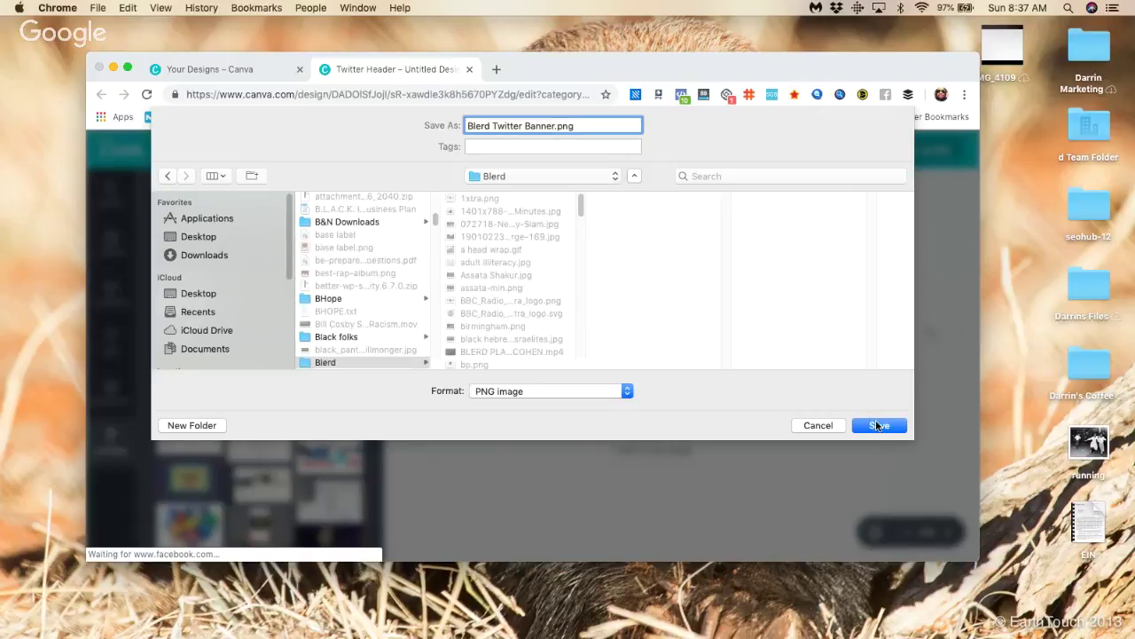
{"action": "left_click", "coordinate": [878, 425]}
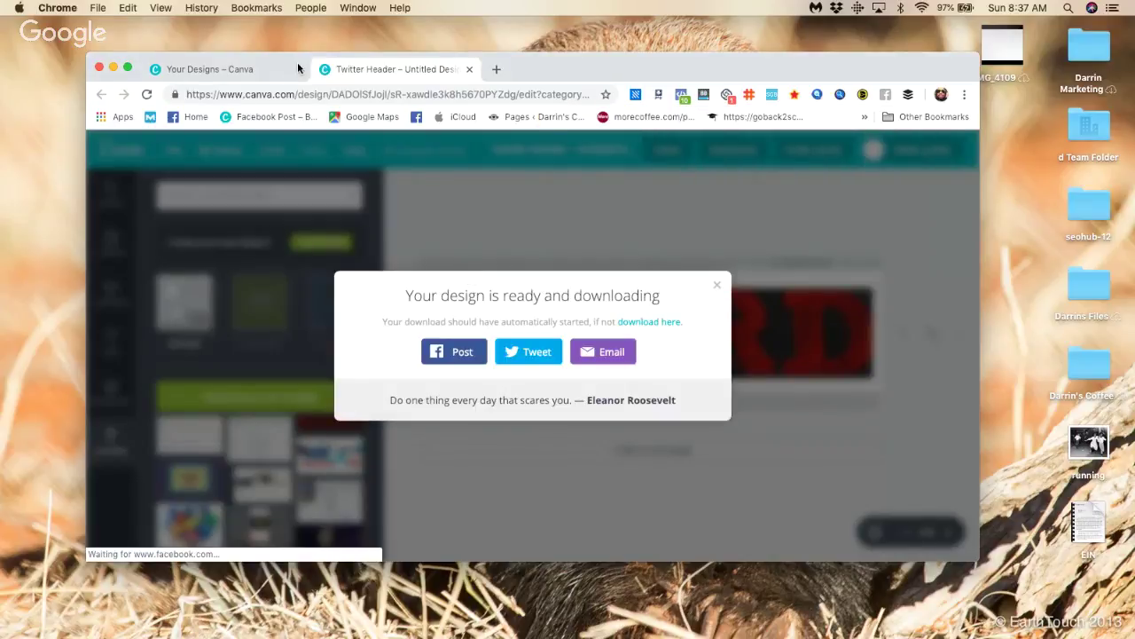
Step: Minimize Chrome, cancel Twitter's header repositioning and bring up the header photo options
{"action": "left_click", "coordinate": [113, 66]}
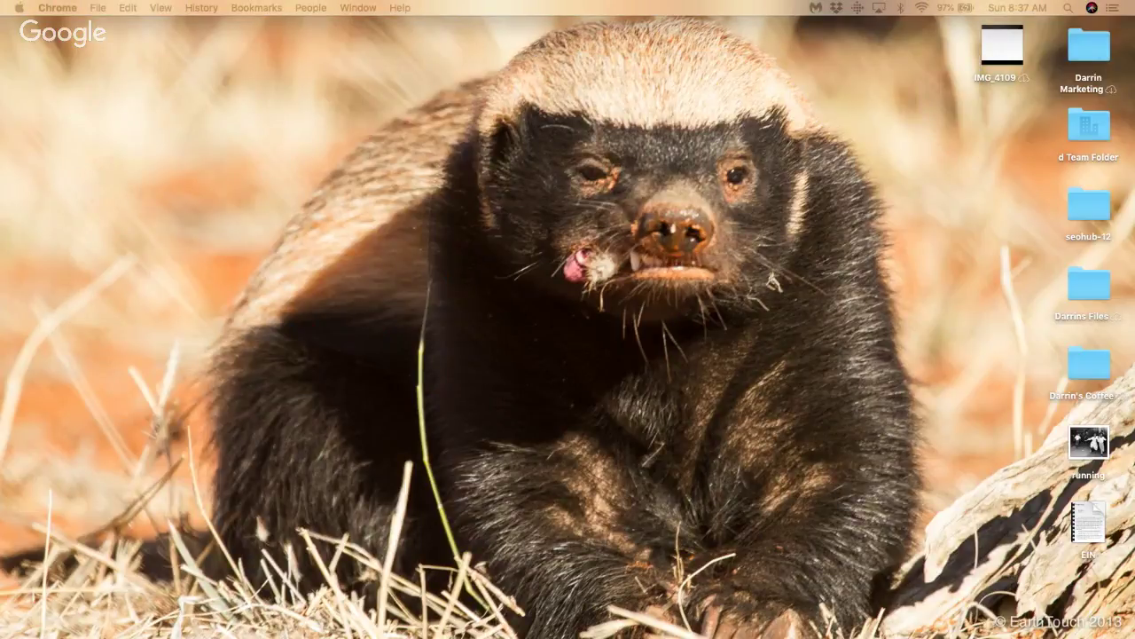
{"action": "left_click", "coordinate": [886, 425]}
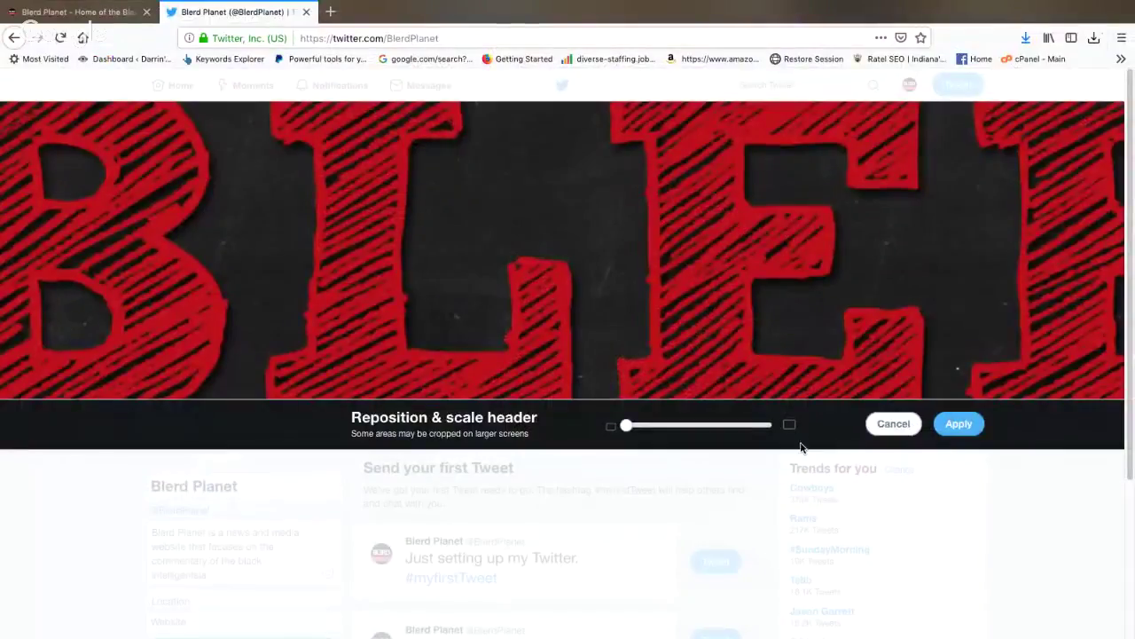
{"action": "left_click", "coordinate": [557, 350]}
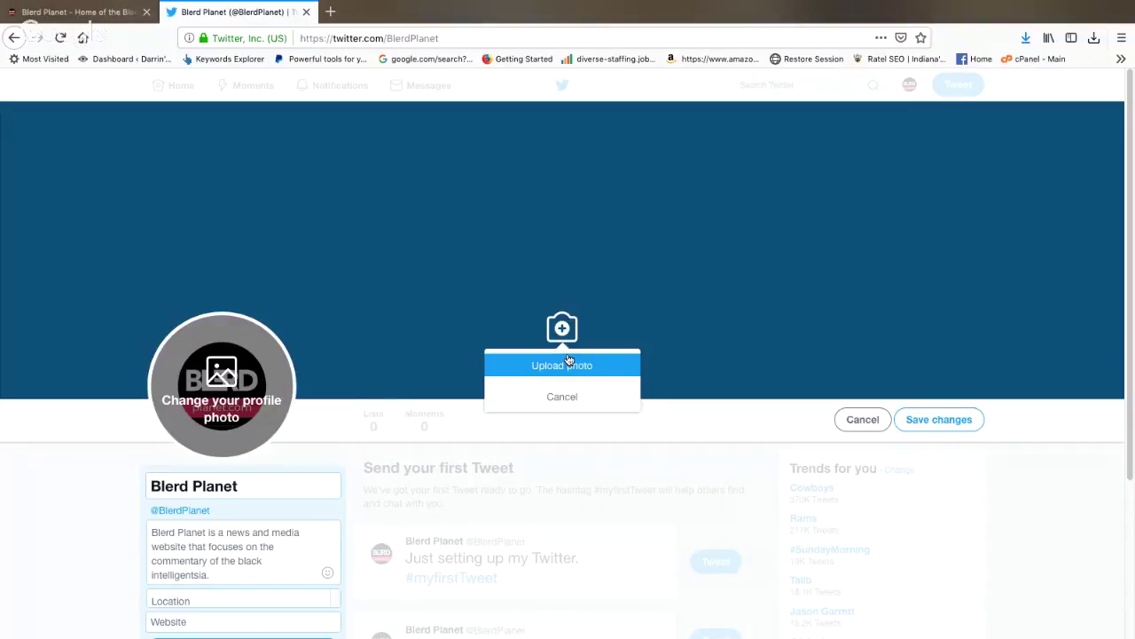
Step: Upload Blerd Twitter Banner.png as the header photo, apply it and save the profile
{"action": "left_click", "coordinate": [567, 359]}
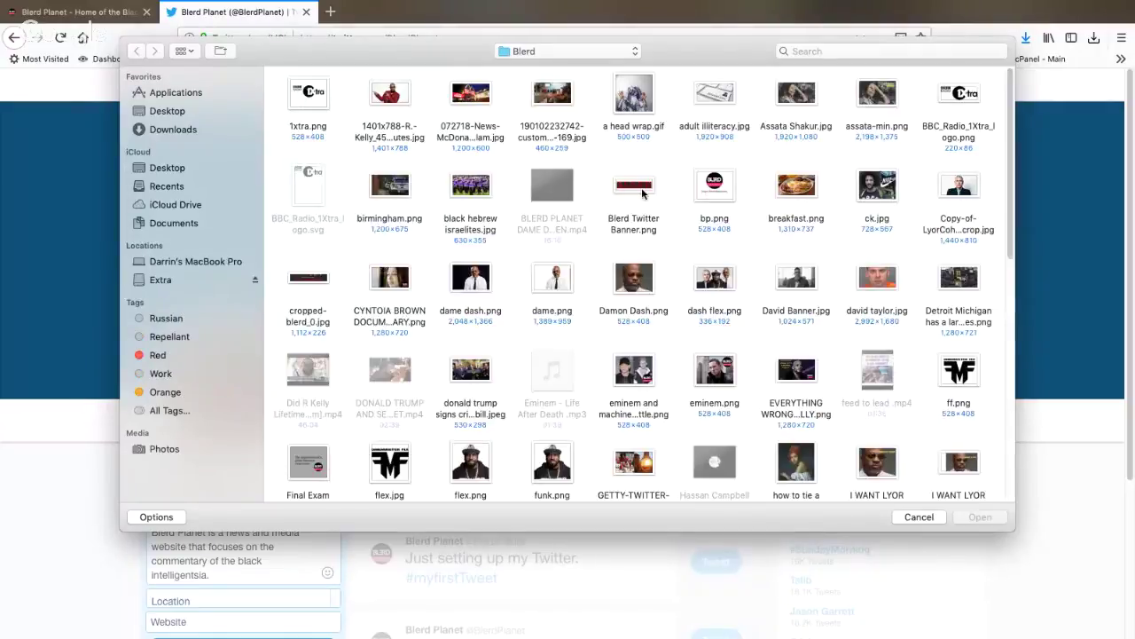
{"action": "left_click", "coordinate": [634, 191]}
{"action": "left_click", "coordinate": [978, 517]}
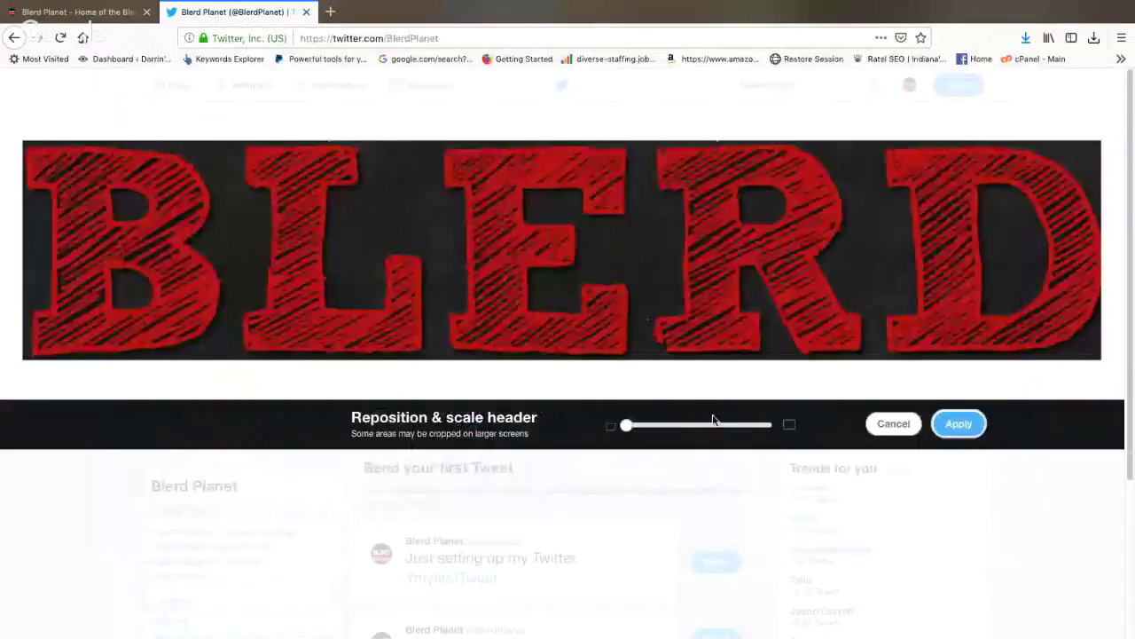
{"action": "left_click", "coordinate": [946, 421]}
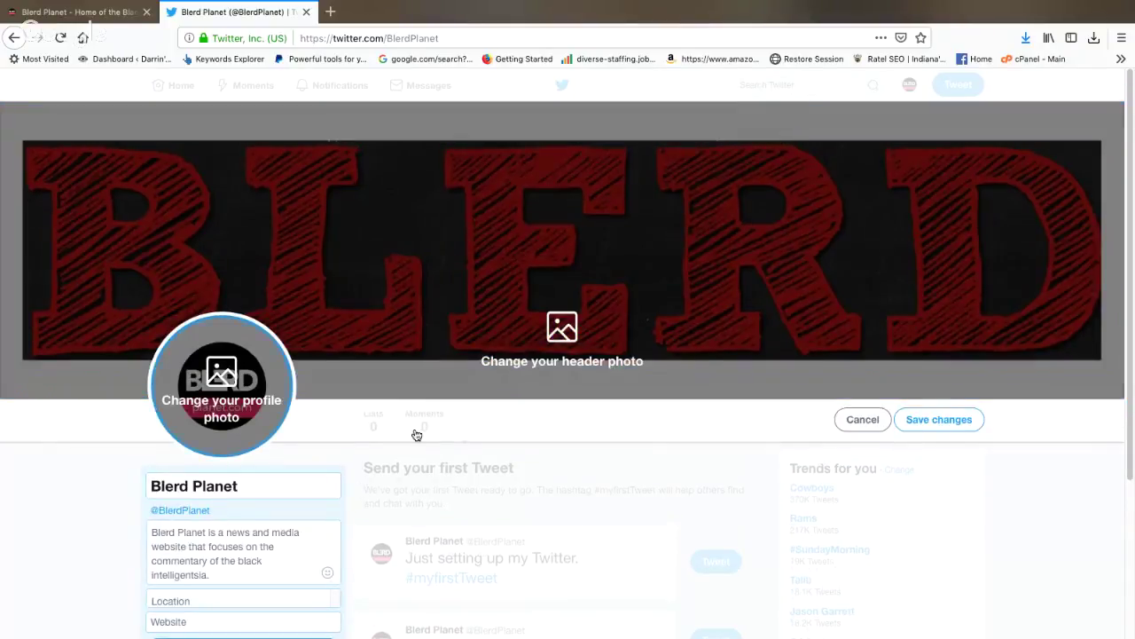
{"action": "left_click", "coordinate": [945, 429]}
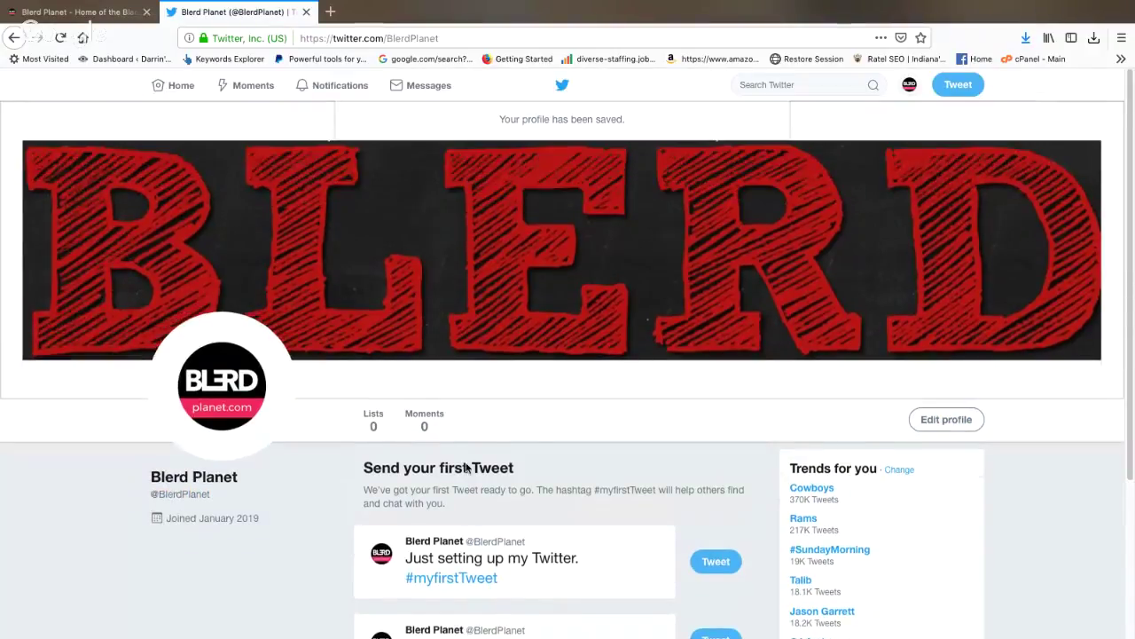
Step: Copy the profile page's URL, then switch windows and select the address bar
{"action": "left_click", "coordinate": [469, 31]}
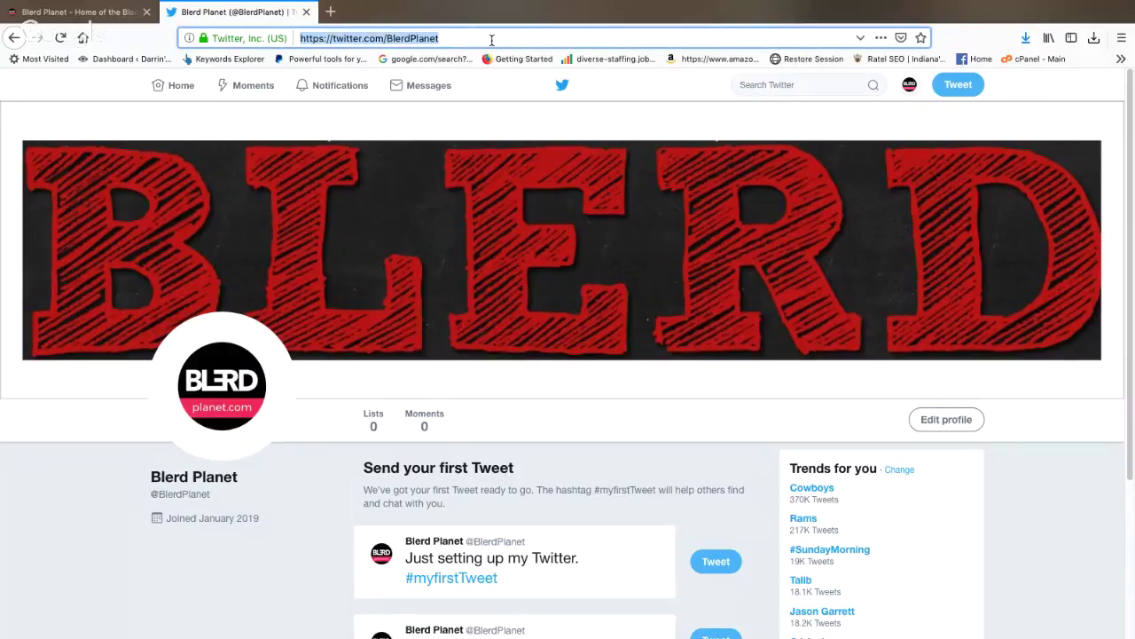
{"action": "right_click", "coordinate": [479, 34]}
{"action": "left_click", "coordinate": [541, 76]}
{"action": "key", "text": "super+Tab"}
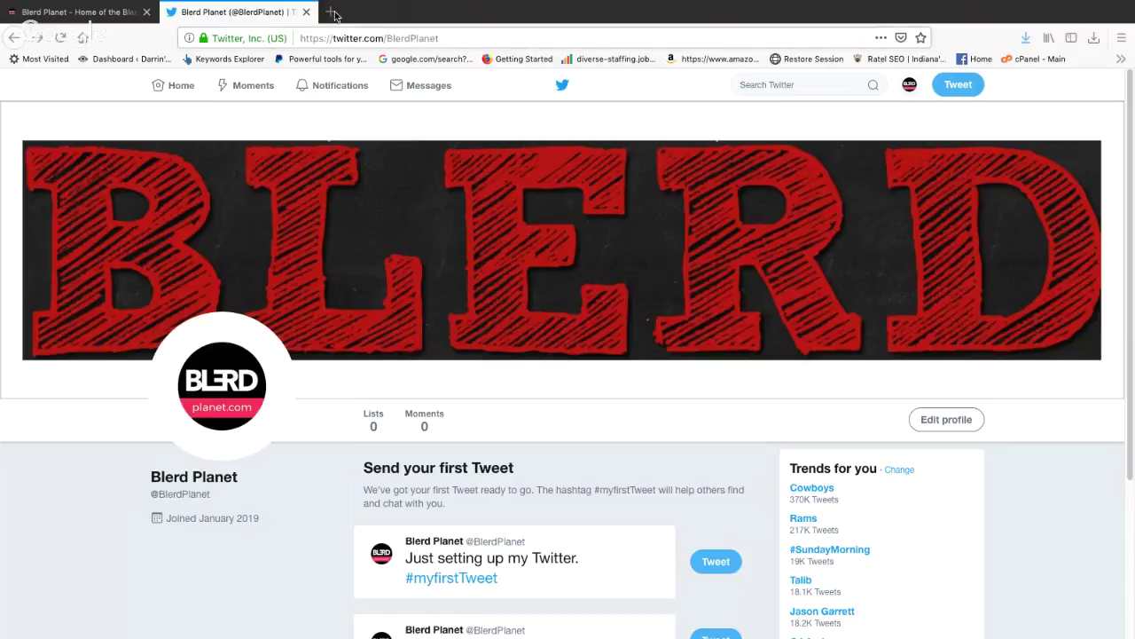
{"action": "key", "text": "ctrl+l"}
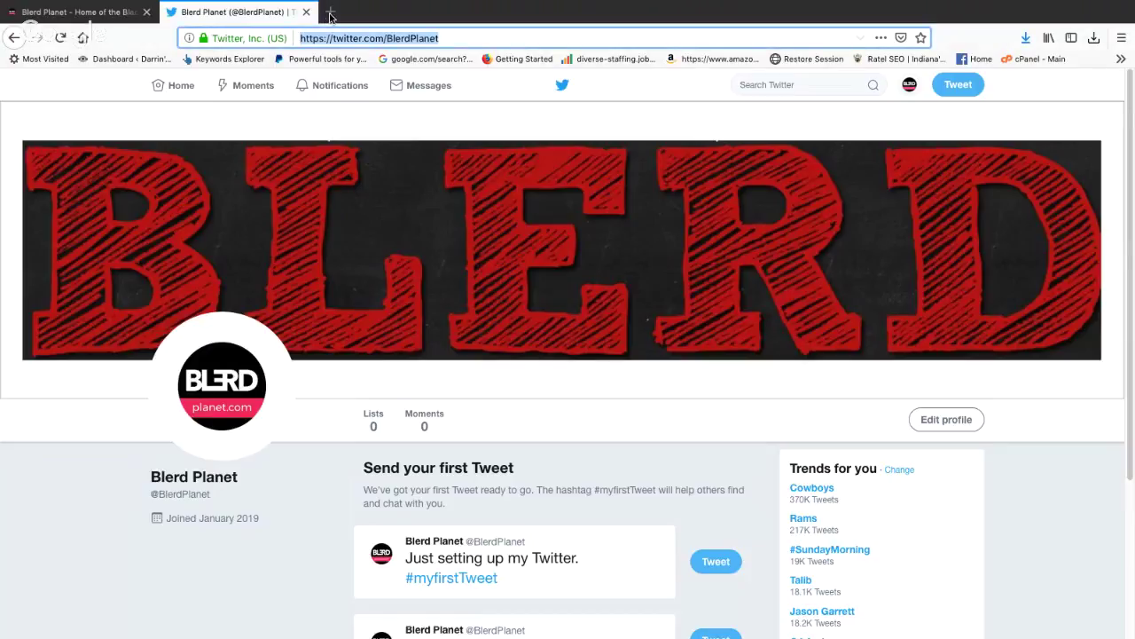
Step: Go to hootsuite.com in a new Firefox tab and scroll down its homepage
{"action": "left_click", "coordinate": [330, 13]}
{"action": "type", "text": "h"}
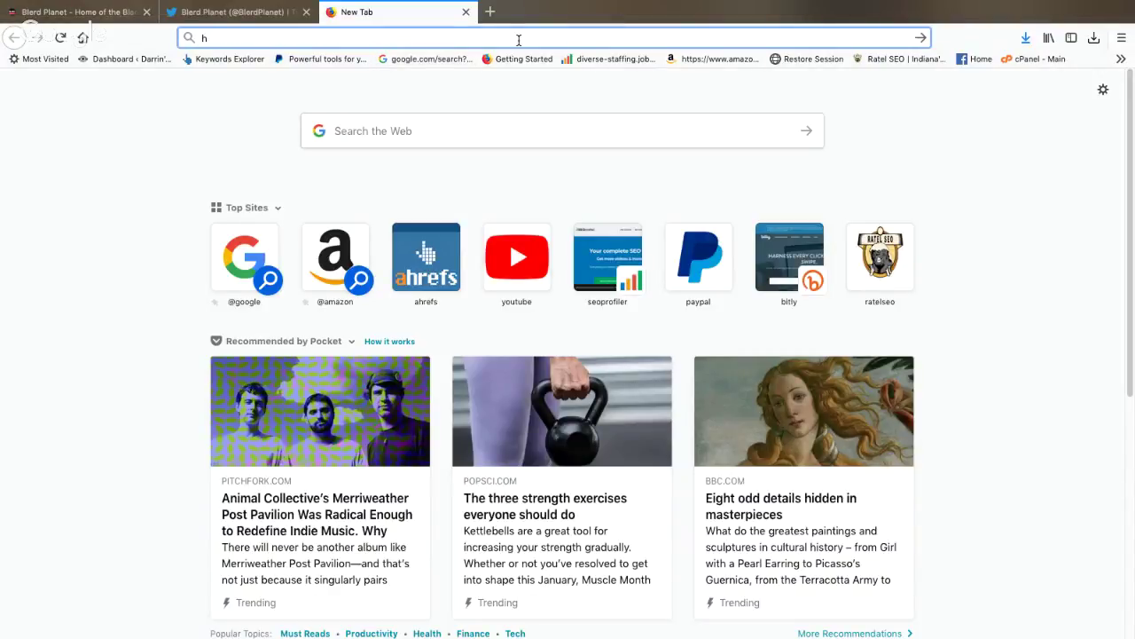
{"action": "type", "text": "oot"}
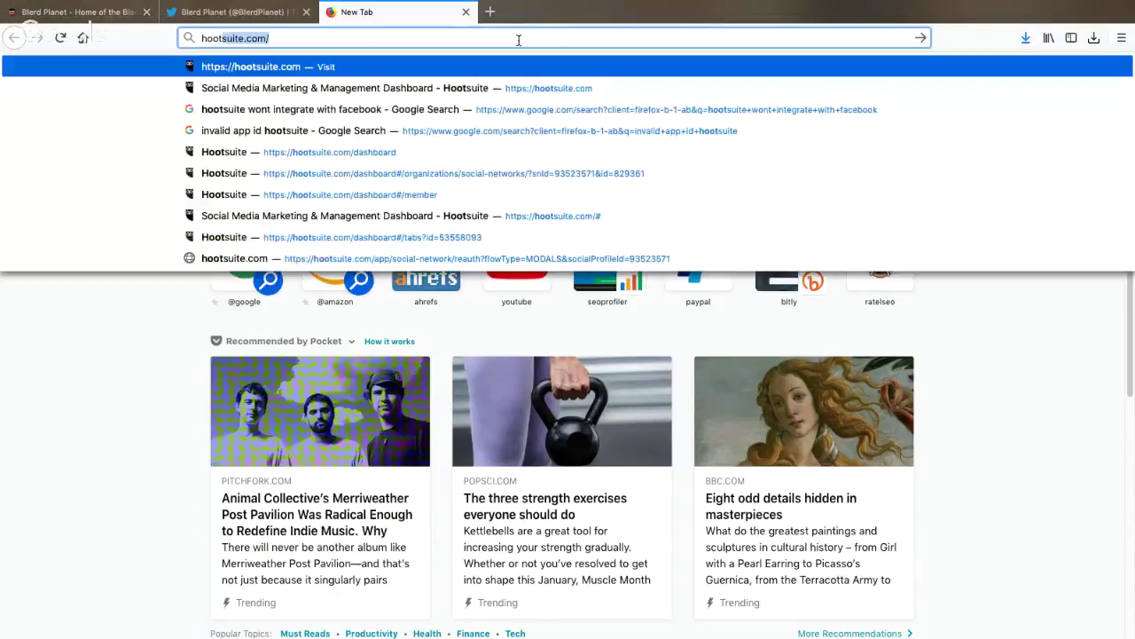
{"action": "key", "text": "Return"}
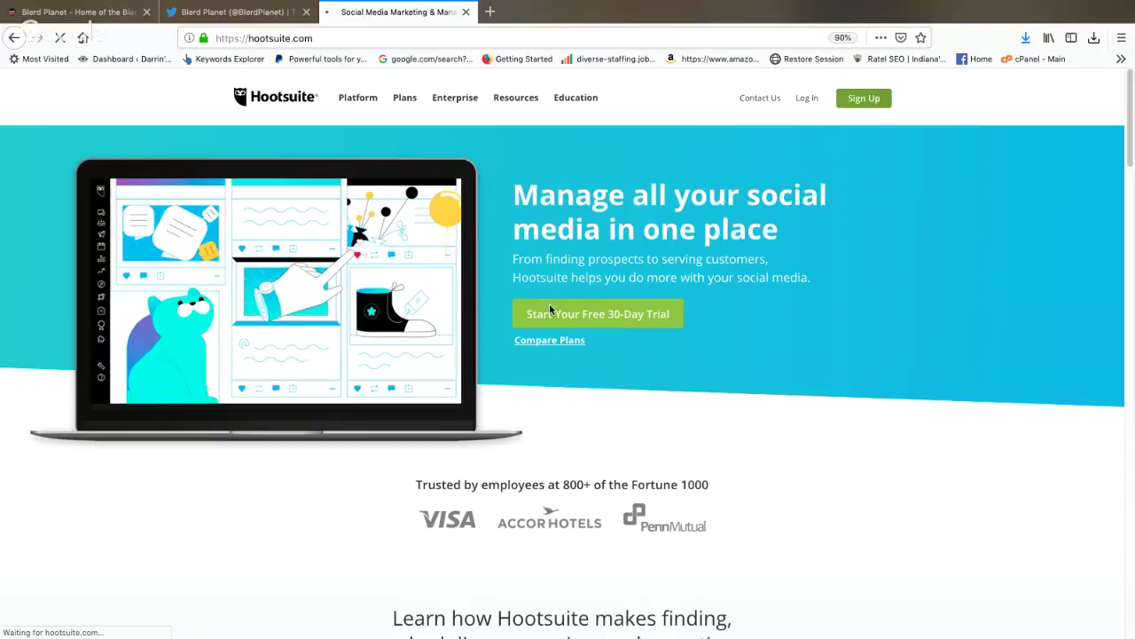
{"action": "scroll", "coordinate": [563, 318], "scroll_direction": "down", "scroll_amount": 1}
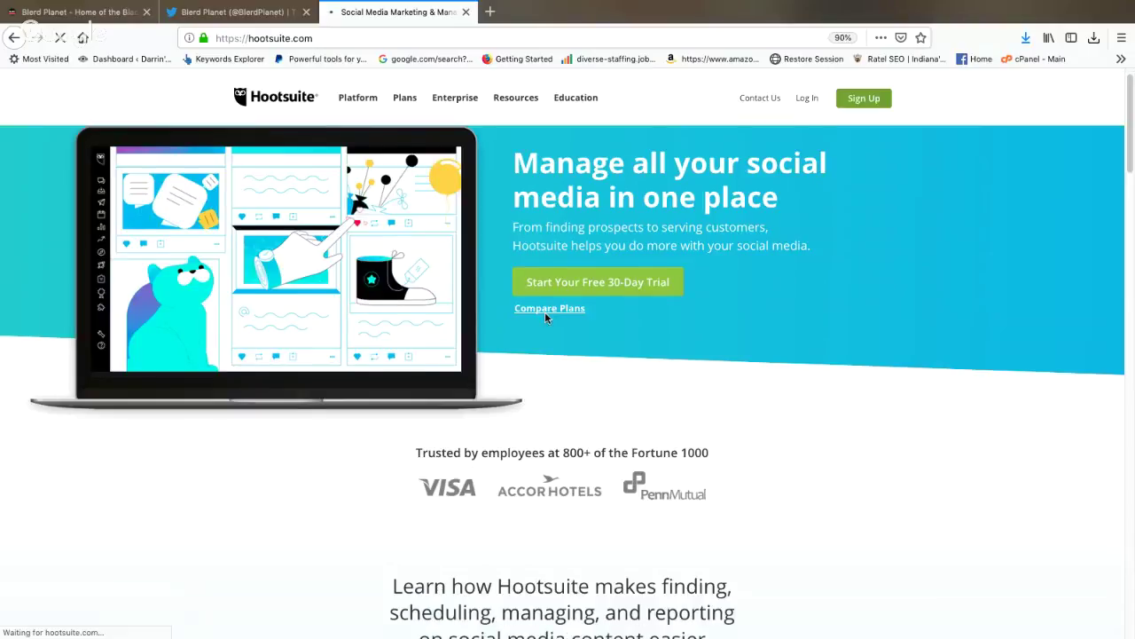
Step: Open Compare Plans and scroll through the Free, Pro, Business and Enterprise plan cards
{"action": "left_click", "coordinate": [555, 309]}
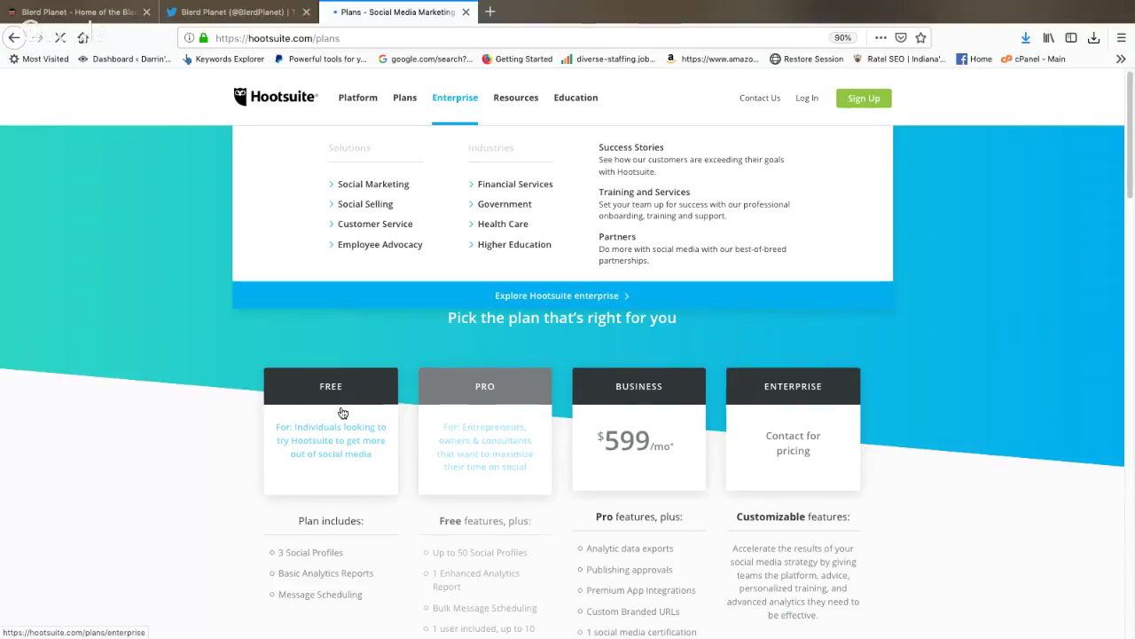
{"action": "scroll", "coordinate": [304, 440], "scroll_direction": "down", "scroll_amount": 2}
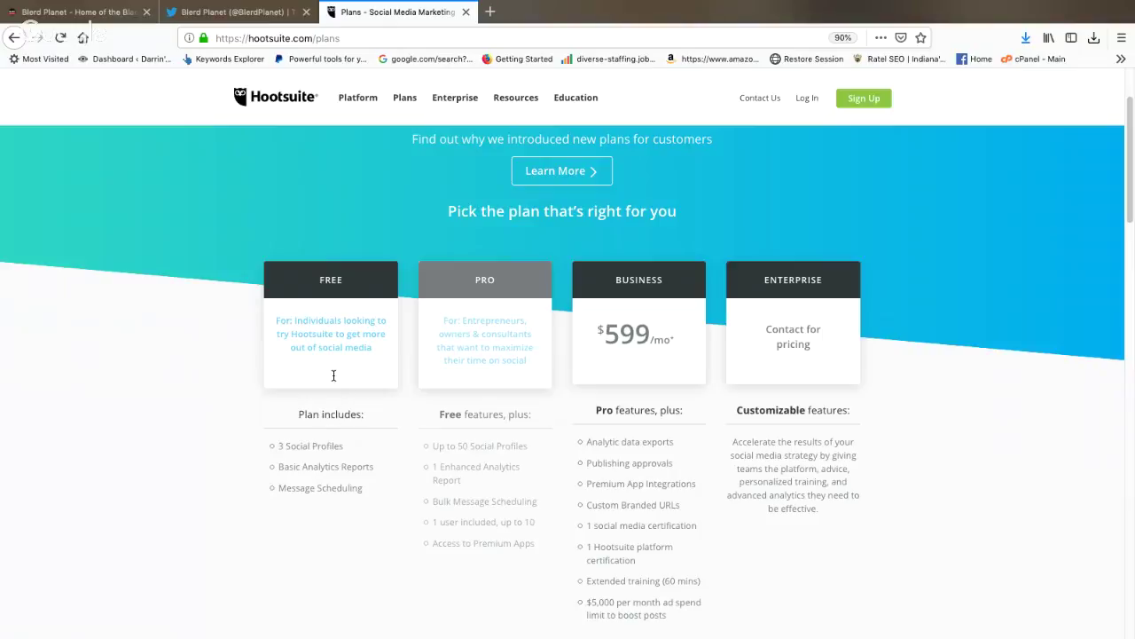
{"action": "left_click", "coordinate": [867, 99]}
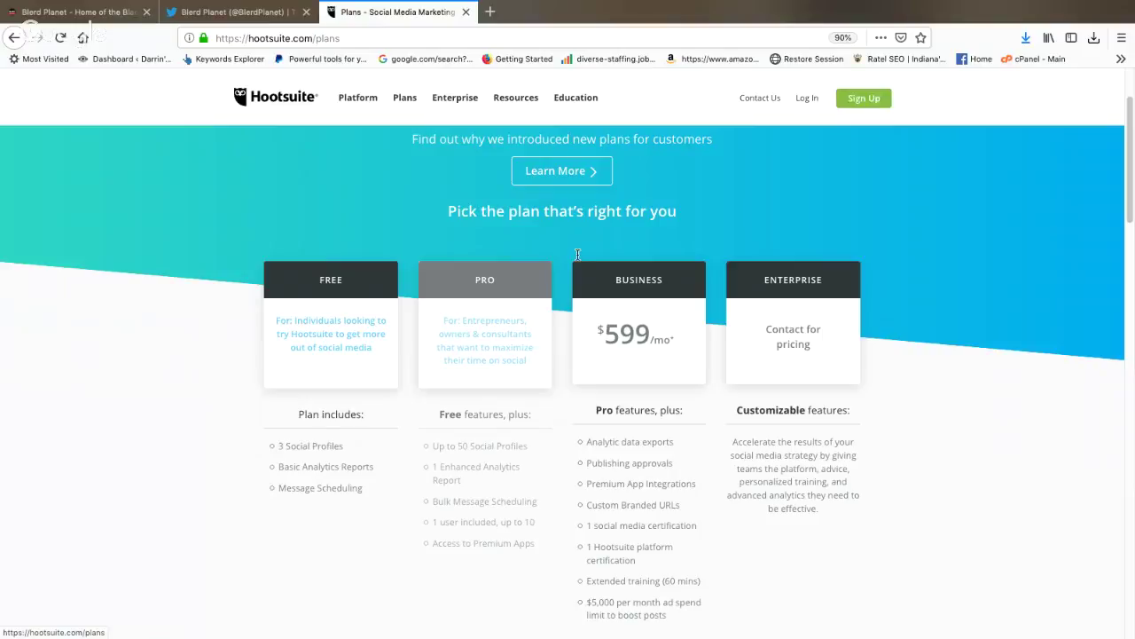
{"action": "scroll", "coordinate": [479, 448], "scroll_direction": "down", "scroll_amount": 1}
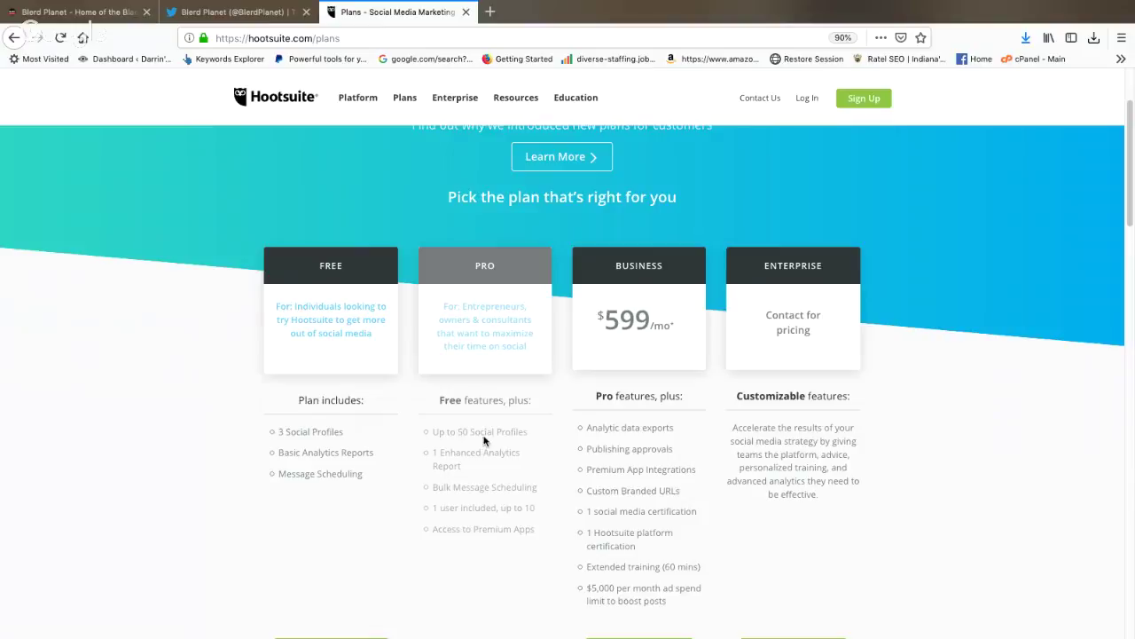
{"action": "scroll", "coordinate": [504, 352], "scroll_direction": "down", "scroll_amount": 2}
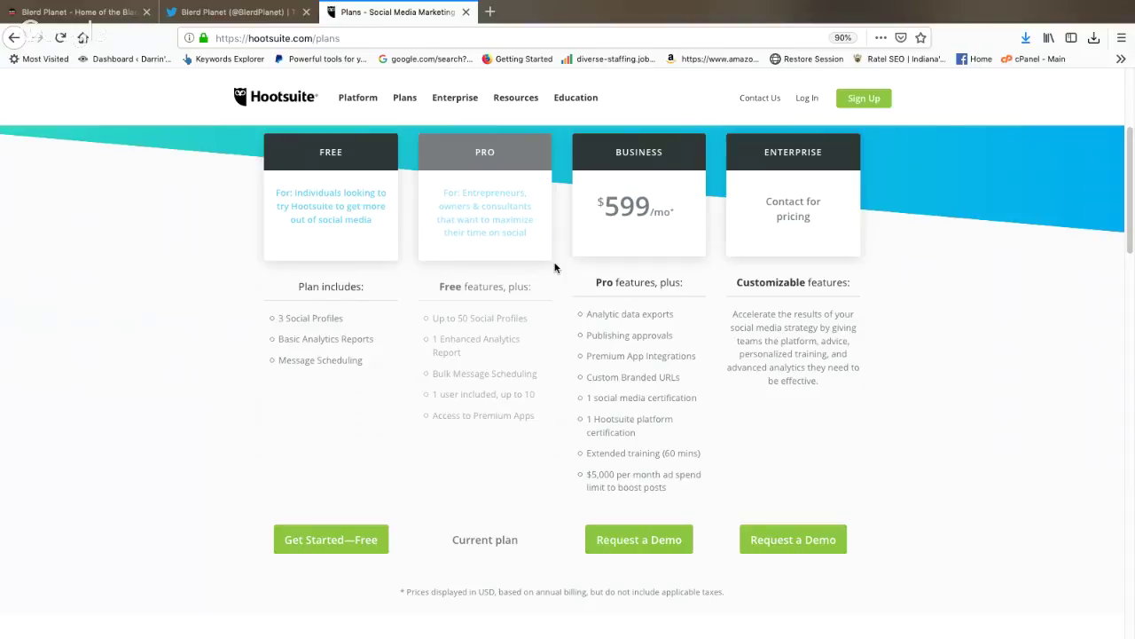
{"action": "scroll", "coordinate": [792, 189], "scroll_direction": "up", "scroll_amount": 5}
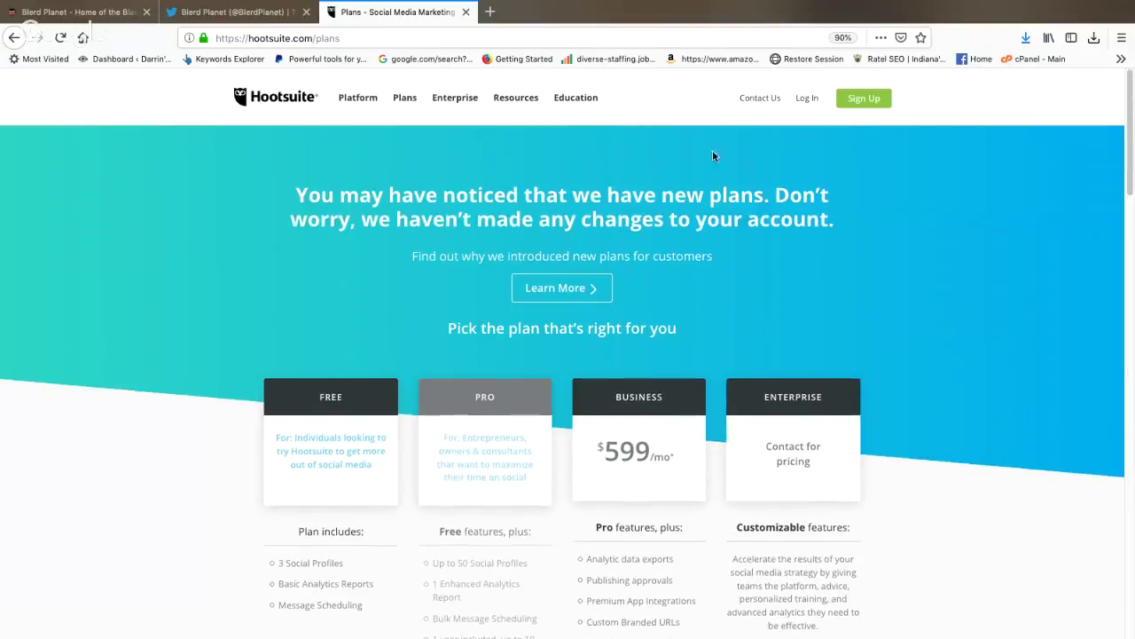
{"action": "scroll", "coordinate": [329, 520], "scroll_direction": "down", "scroll_amount": 5}
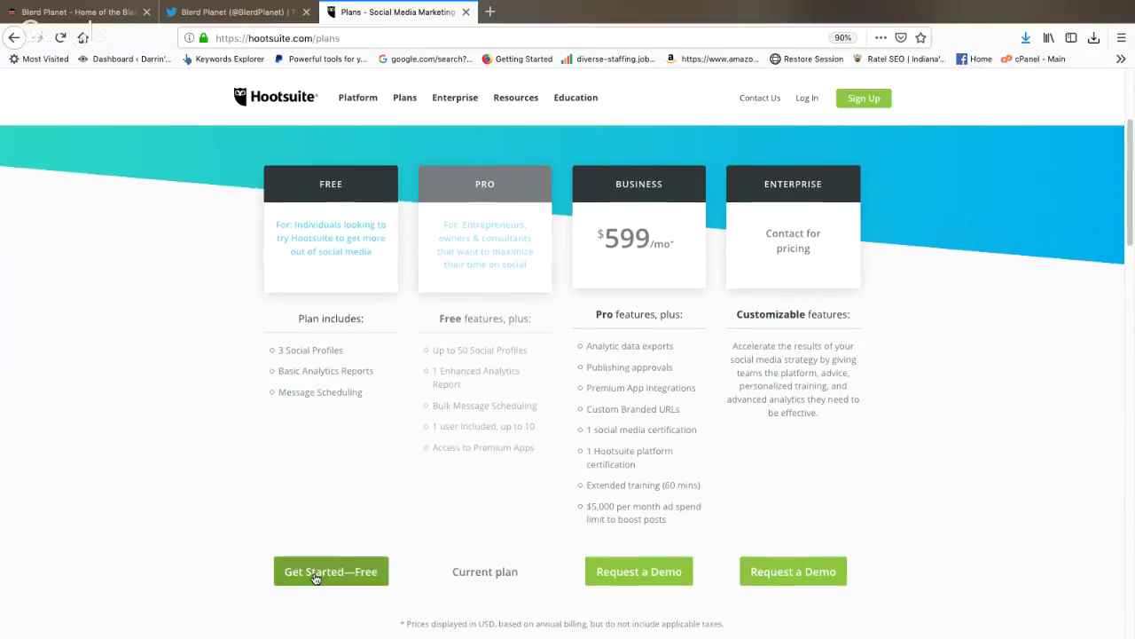
{"action": "scroll", "coordinate": [810, 158], "scroll_direction": "up", "scroll_amount": 3}
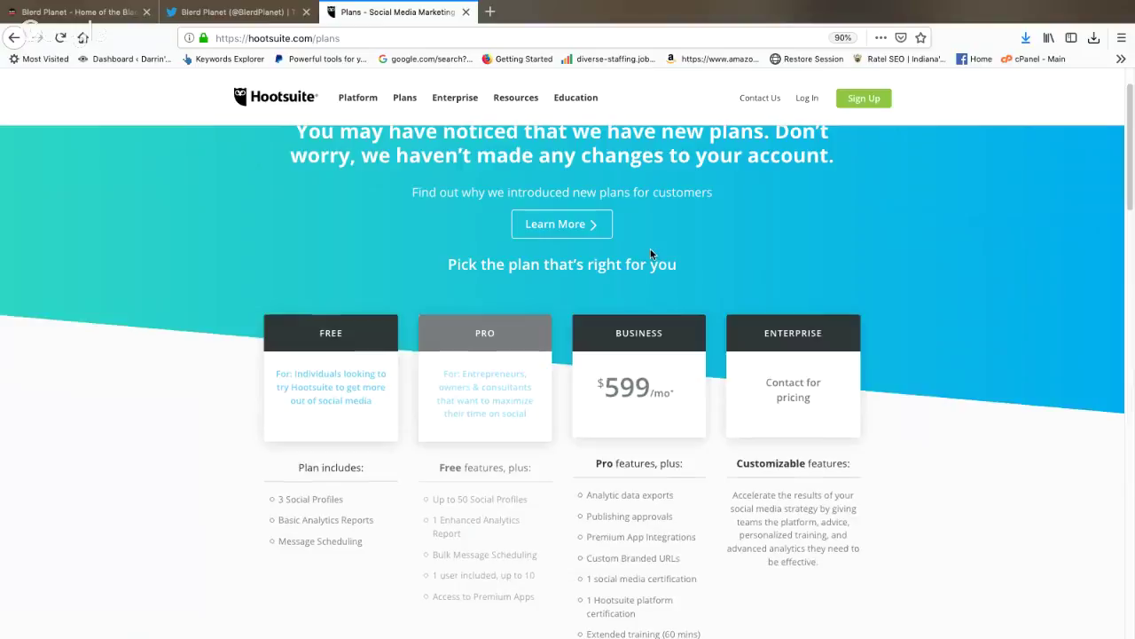
{"action": "scroll", "coordinate": [651, 255], "scroll_direction": "up", "scroll_amount": 1}
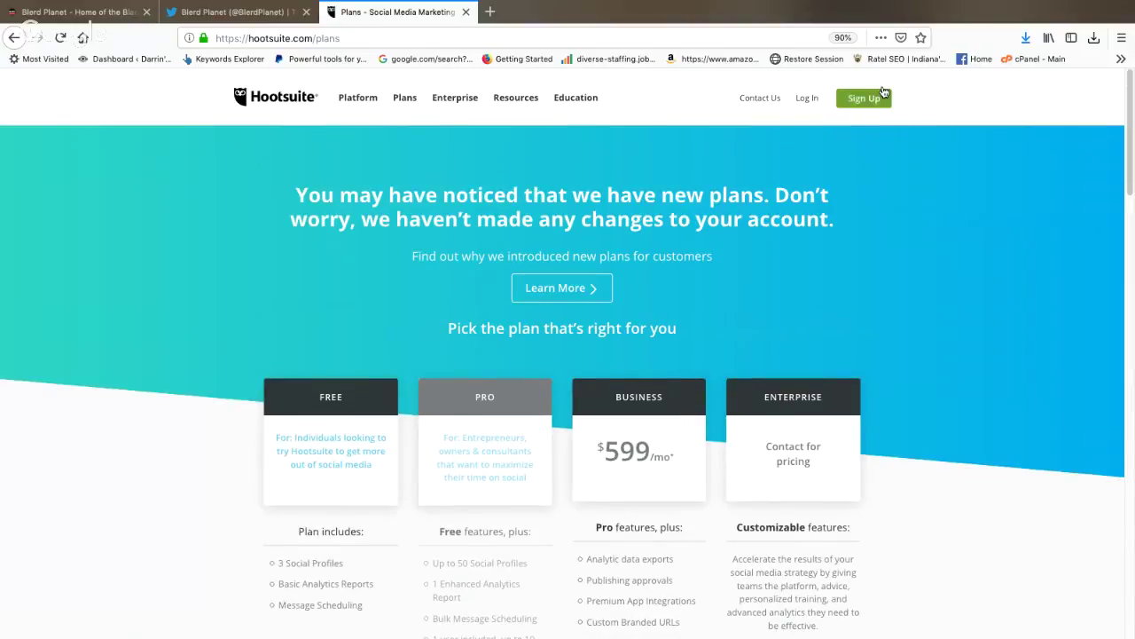
Step: Log in to Hootsuite with a saved account's email and reach the dashboard
{"action": "left_click", "coordinate": [807, 100]}
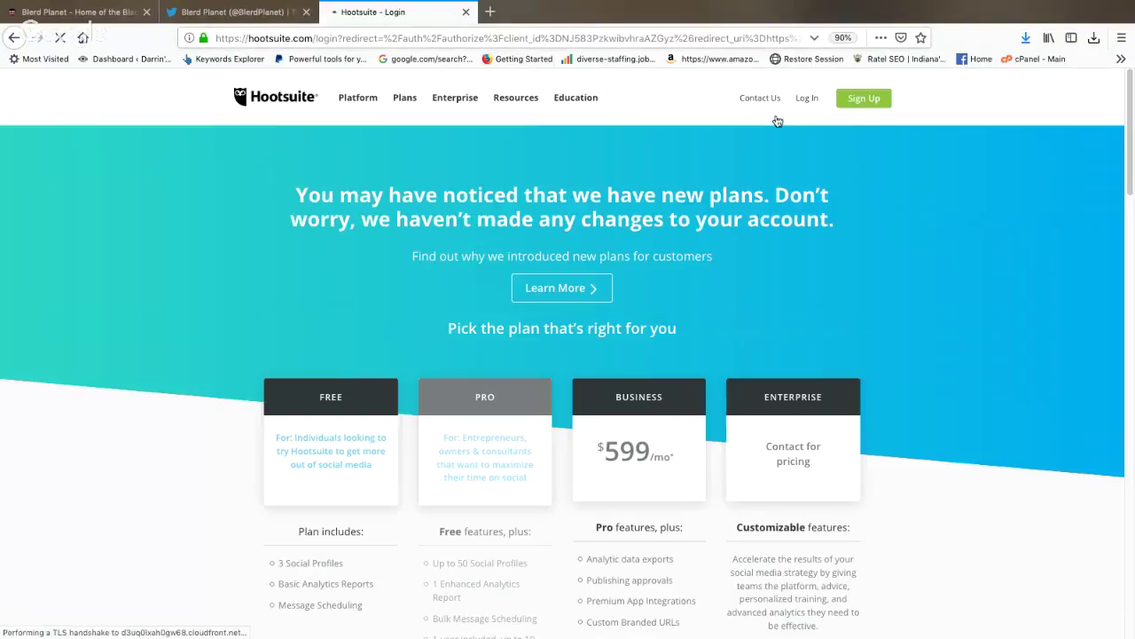
{"action": "left_click", "coordinate": [679, 143]}
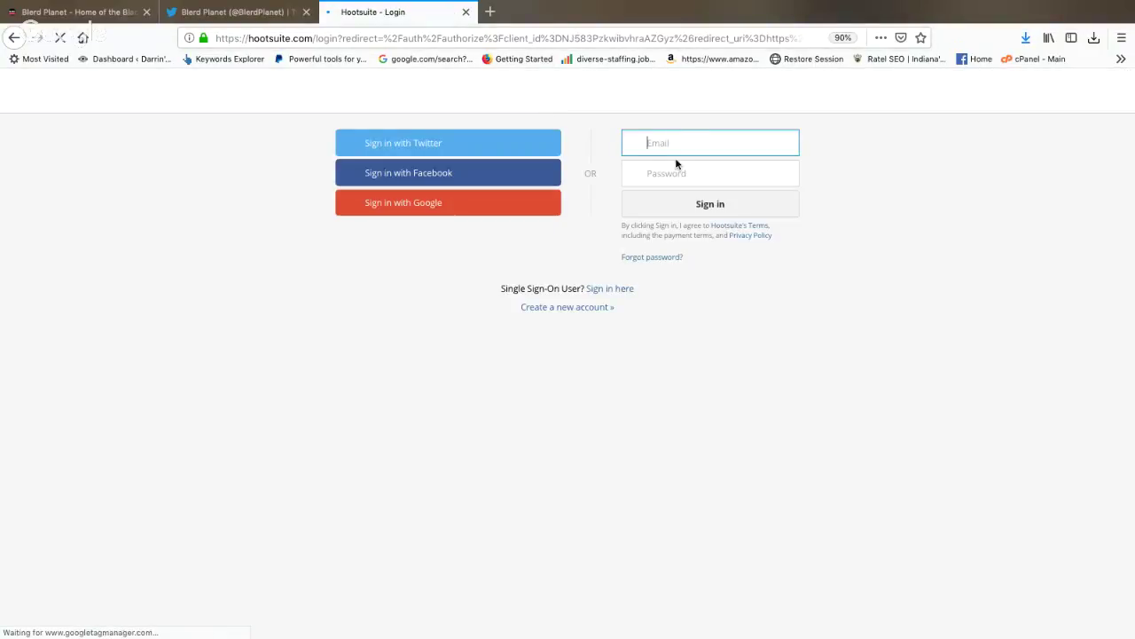
{"action": "left_click", "coordinate": [680, 142]}
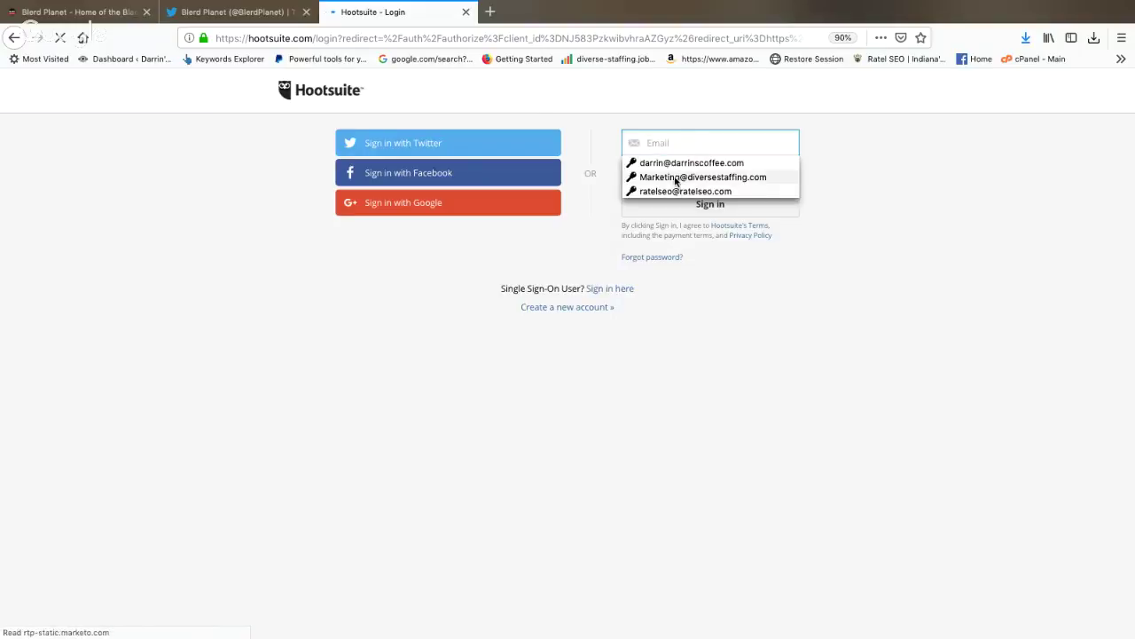
{"action": "left_click", "coordinate": [675, 190]}
{"action": "left_click", "coordinate": [701, 207]}
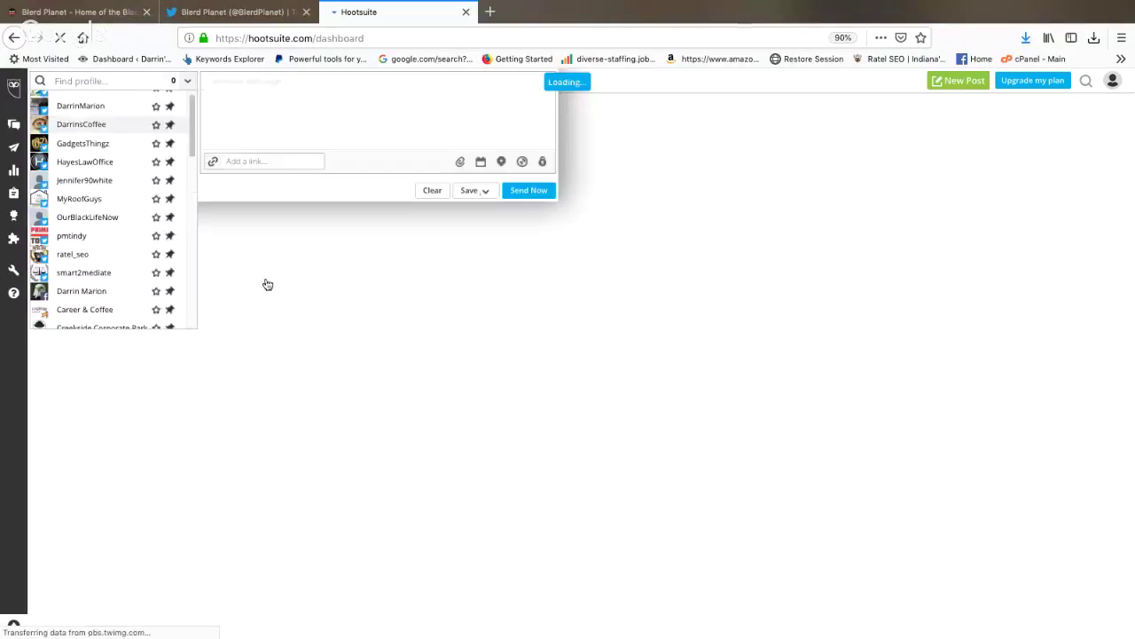
{"action": "scroll", "coordinate": [176, 227], "scroll_direction": "down", "scroll_amount": 4}
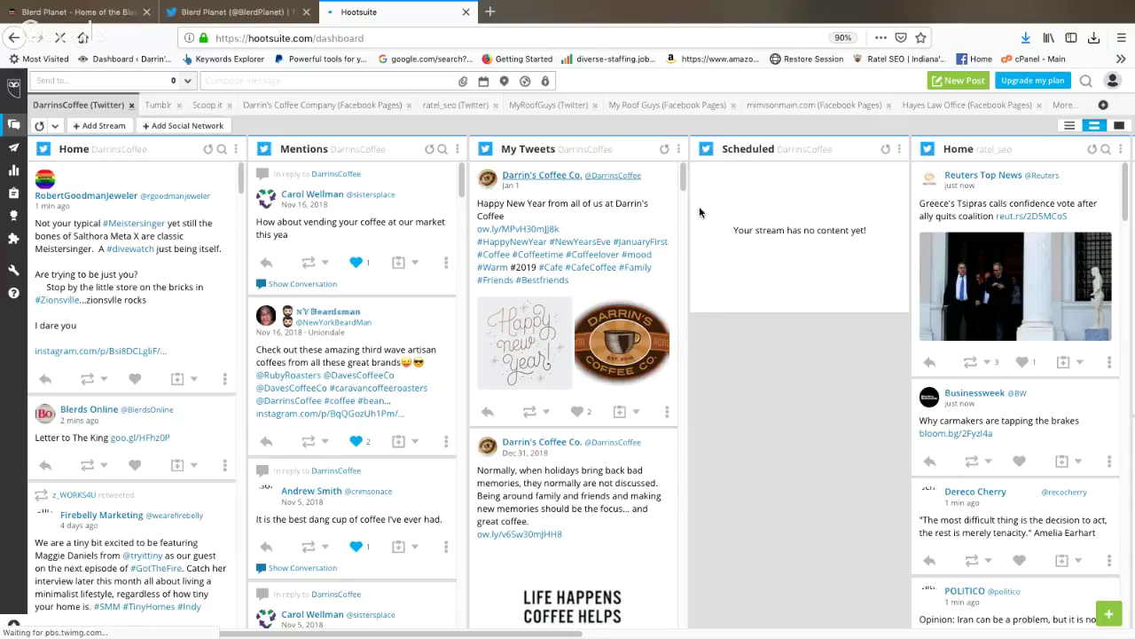
Step: Open the #CafeCoffee hashtag search results, toggle the composer, then close the search
{"action": "left_click", "coordinate": [590, 267]}
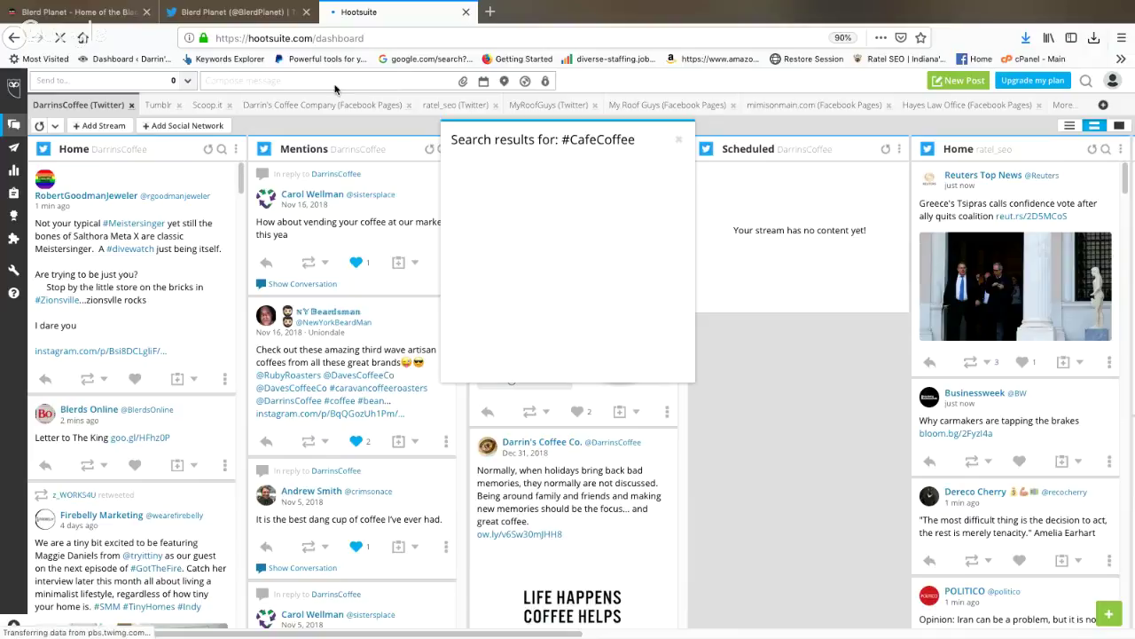
{"action": "left_click", "coordinate": [365, 78]}
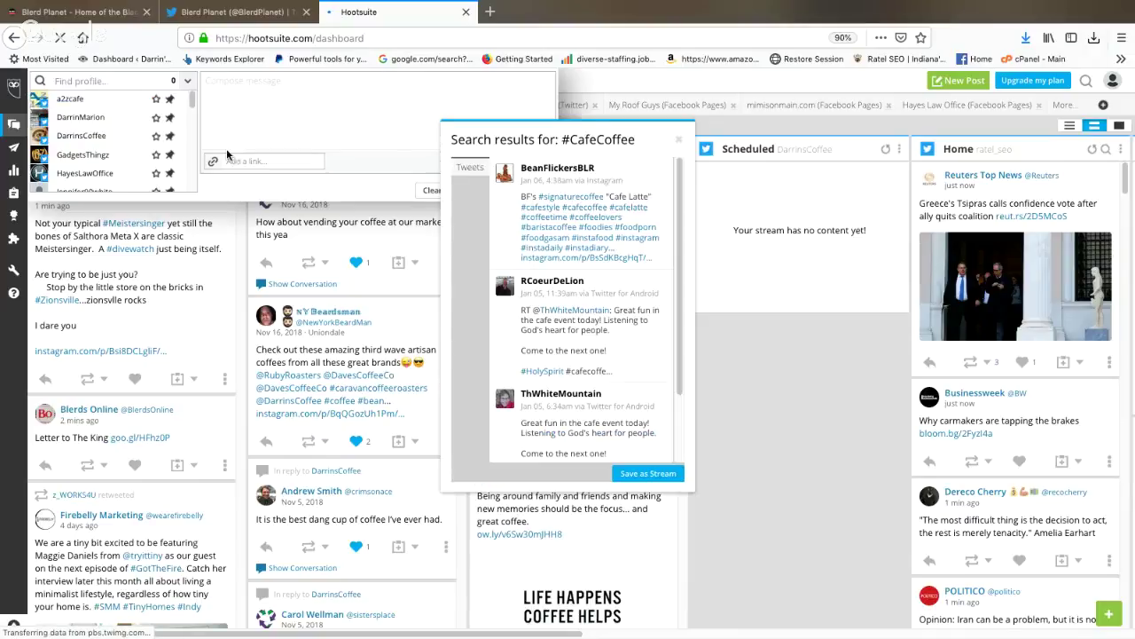
{"action": "left_click", "coordinate": [189, 84]}
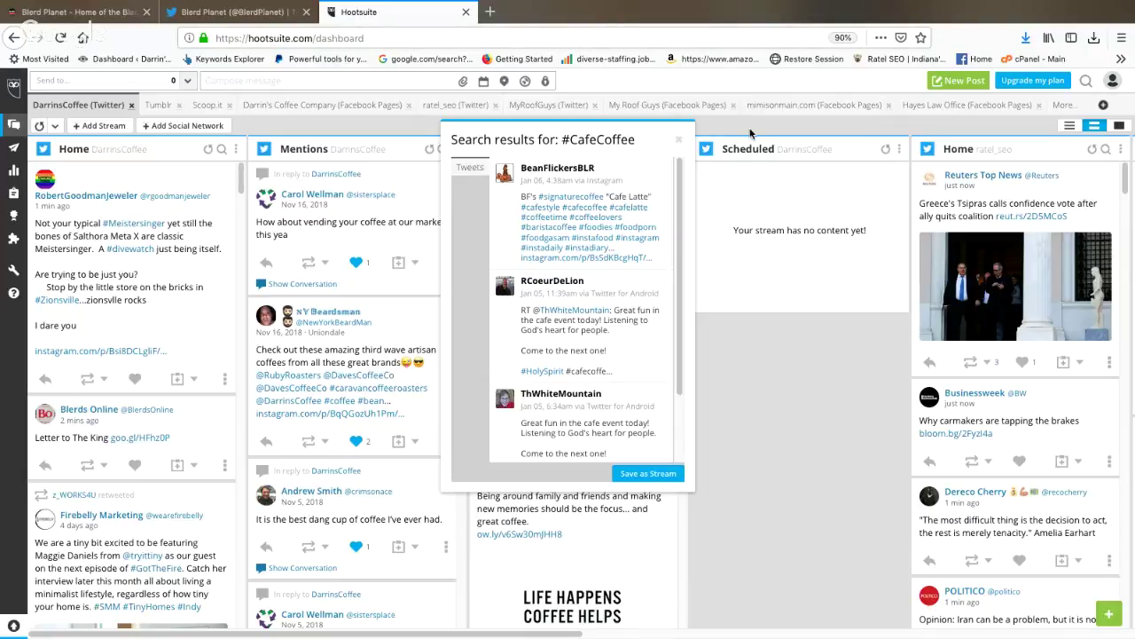
{"action": "left_click", "coordinate": [680, 144]}
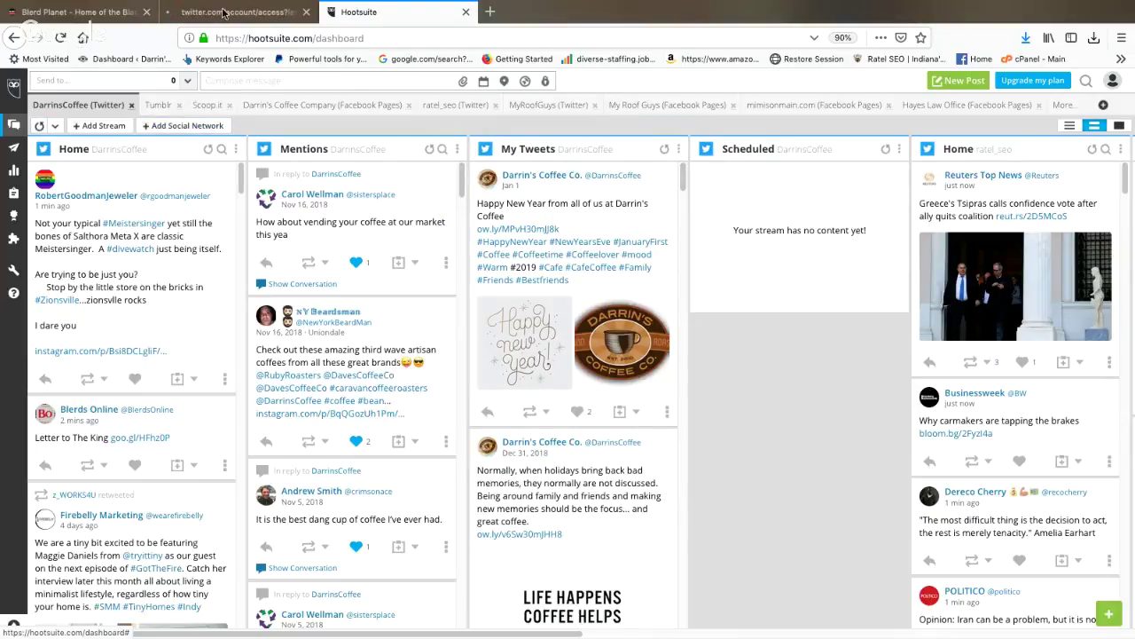
Step: On the locked Twitter account page, start unlocking and pass the fire-hydrant reCAPTCHA
{"action": "left_click", "coordinate": [222, 12]}
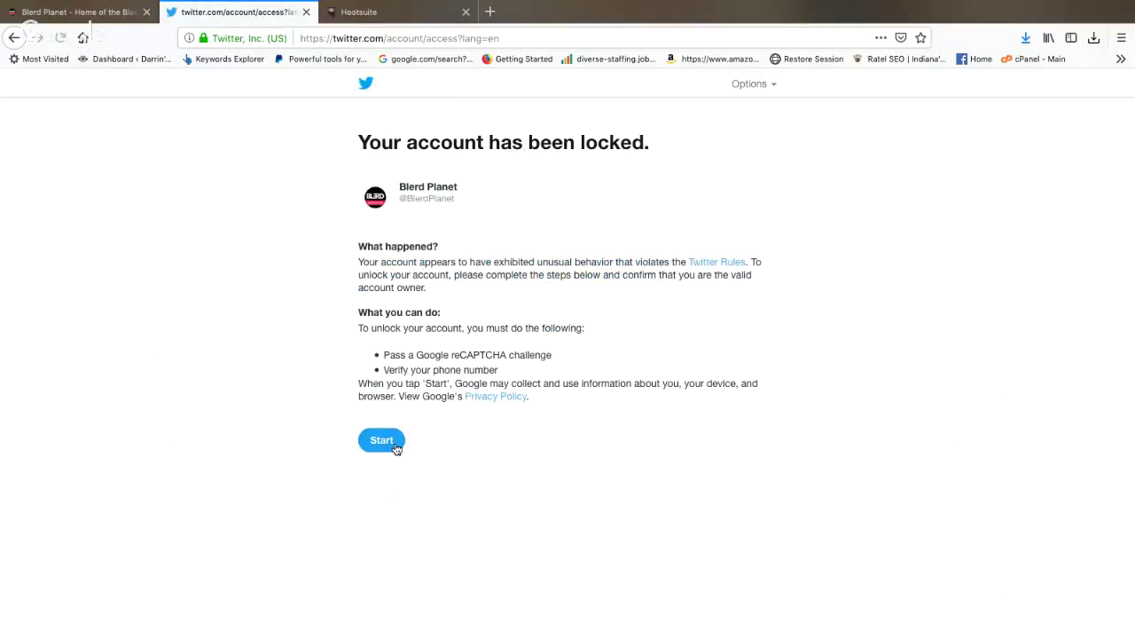
{"action": "left_click", "coordinate": [388, 442]}
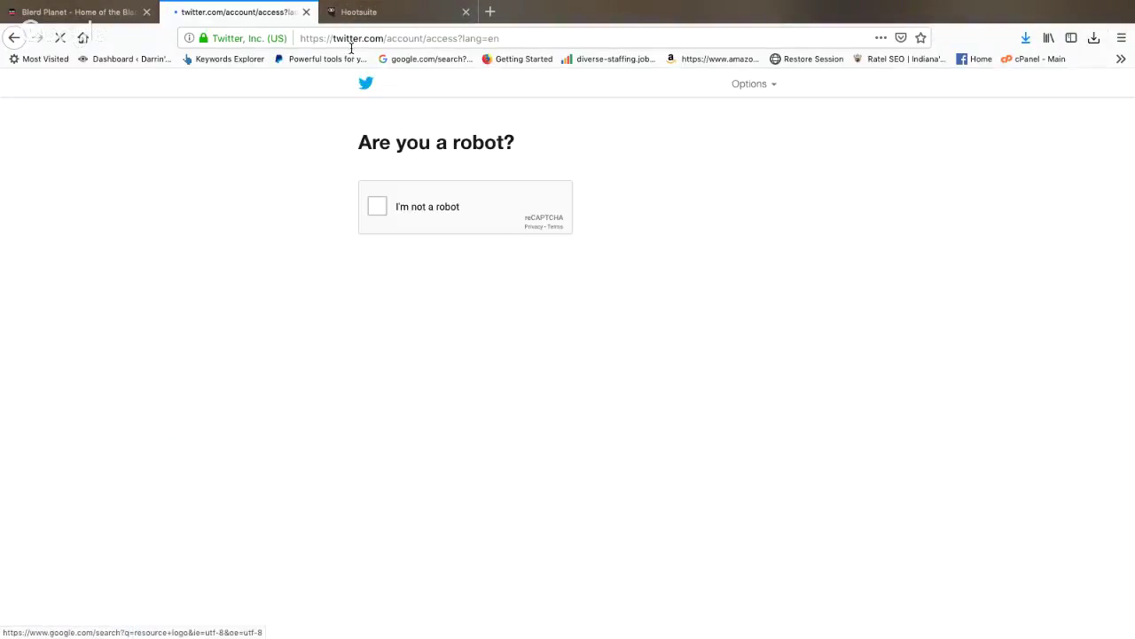
{"action": "left_click", "coordinate": [379, 208]}
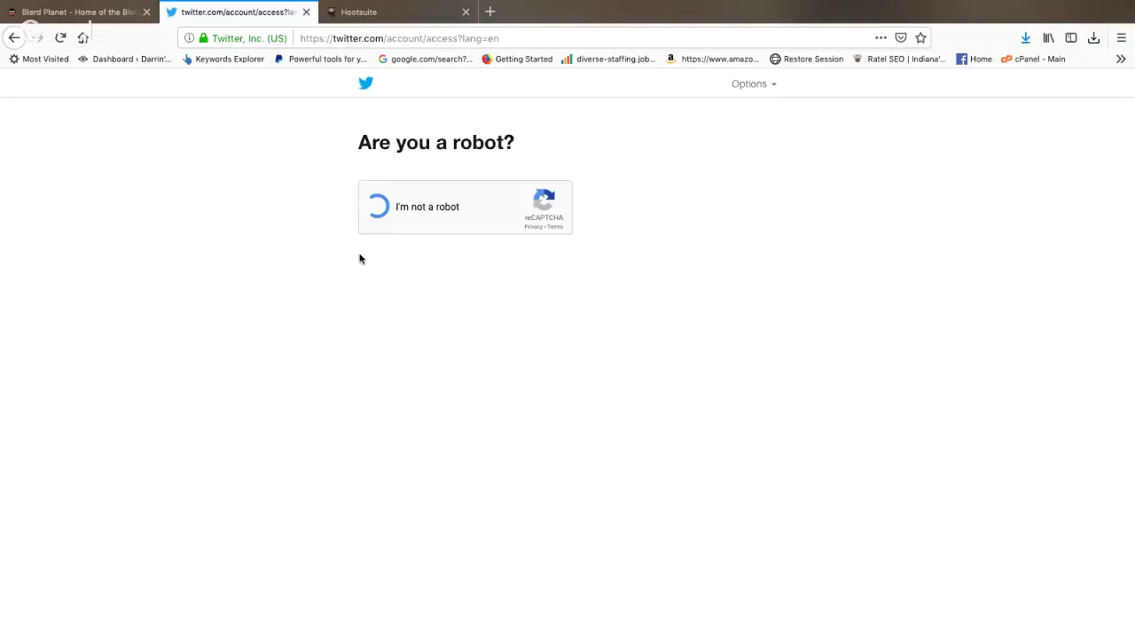
{"action": "left_click", "coordinate": [420, 177]}
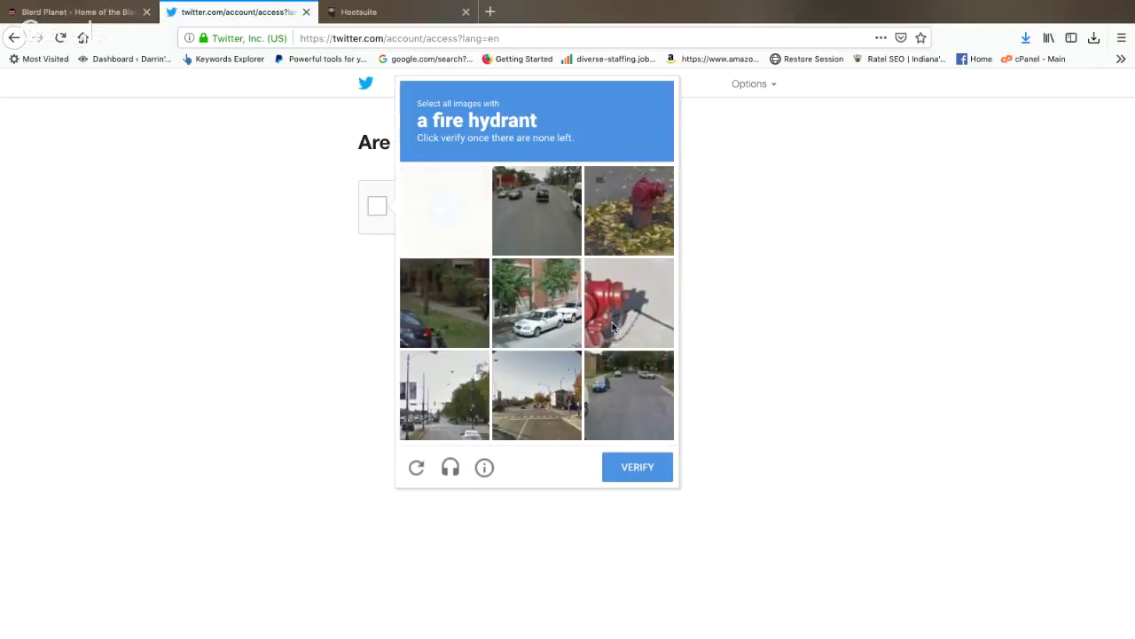
{"action": "left_click", "coordinate": [614, 327]}
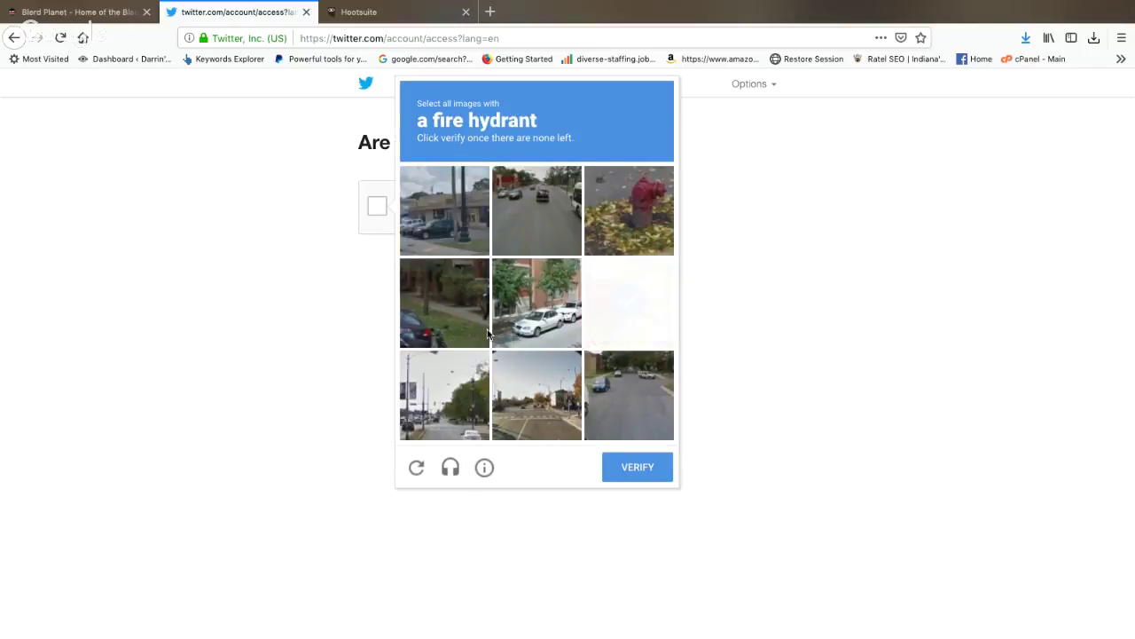
{"action": "left_click", "coordinate": [629, 211]}
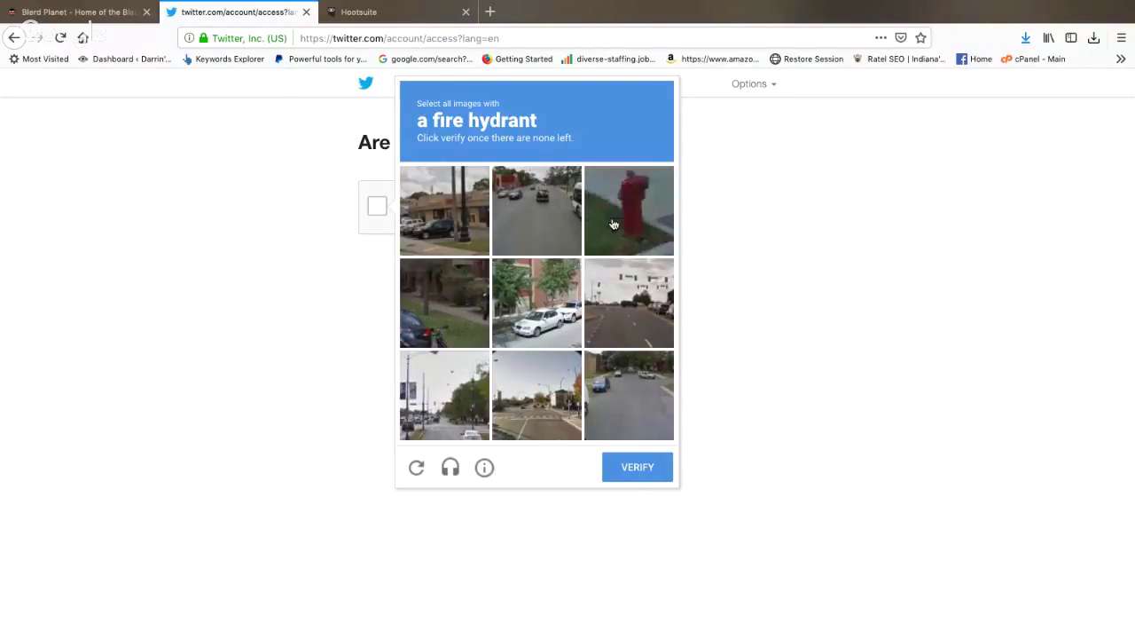
{"action": "left_click", "coordinate": [613, 224]}
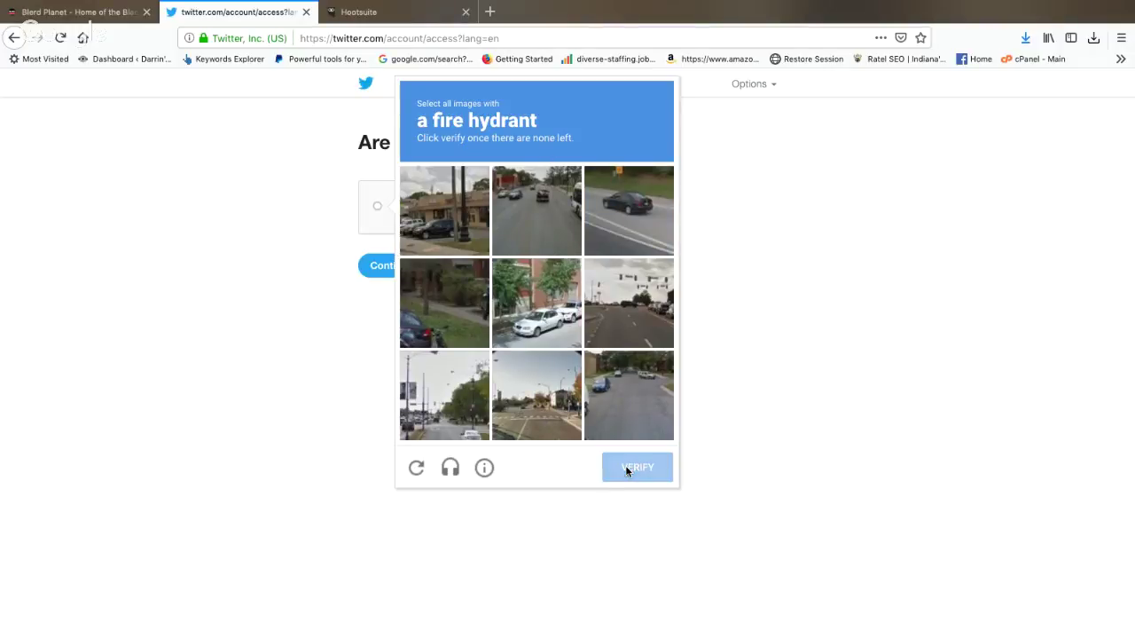
{"action": "left_click", "coordinate": [384, 266]}
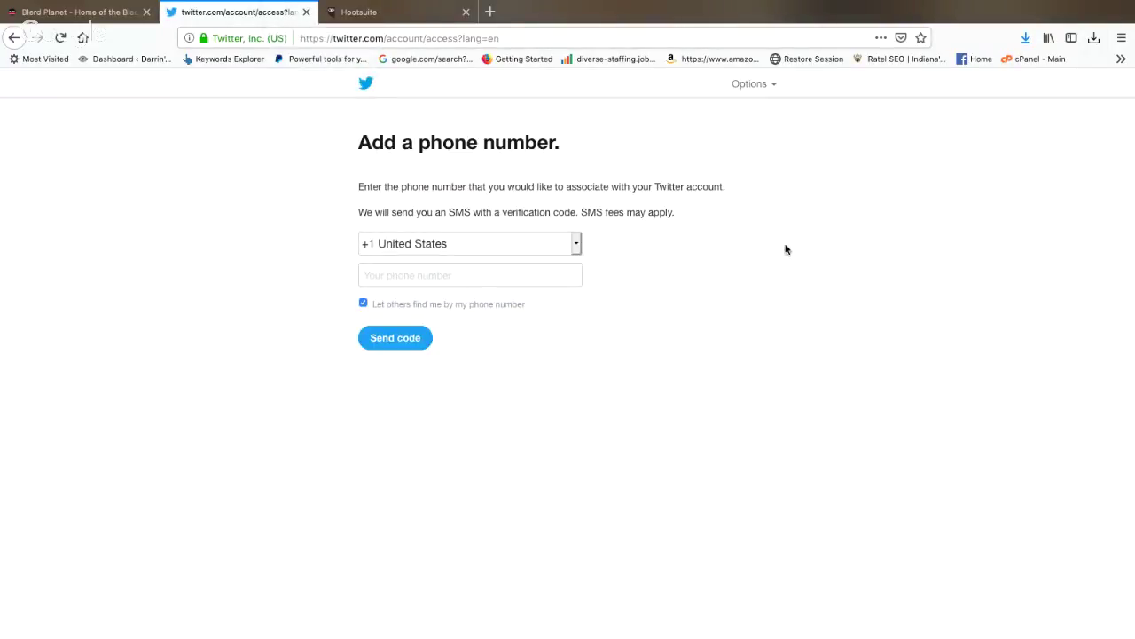
Step: Submit a phone number and turn off letting others find the account by phone
{"action": "key", "text": "ctrl+w"}
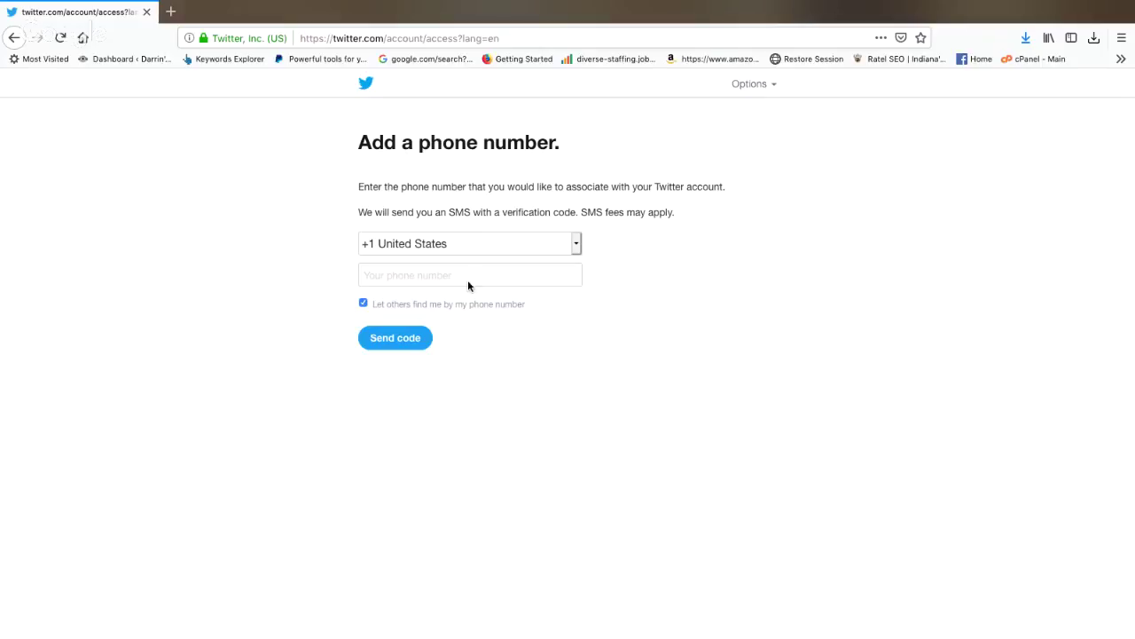
{"action": "left_click", "coordinate": [436, 278]}
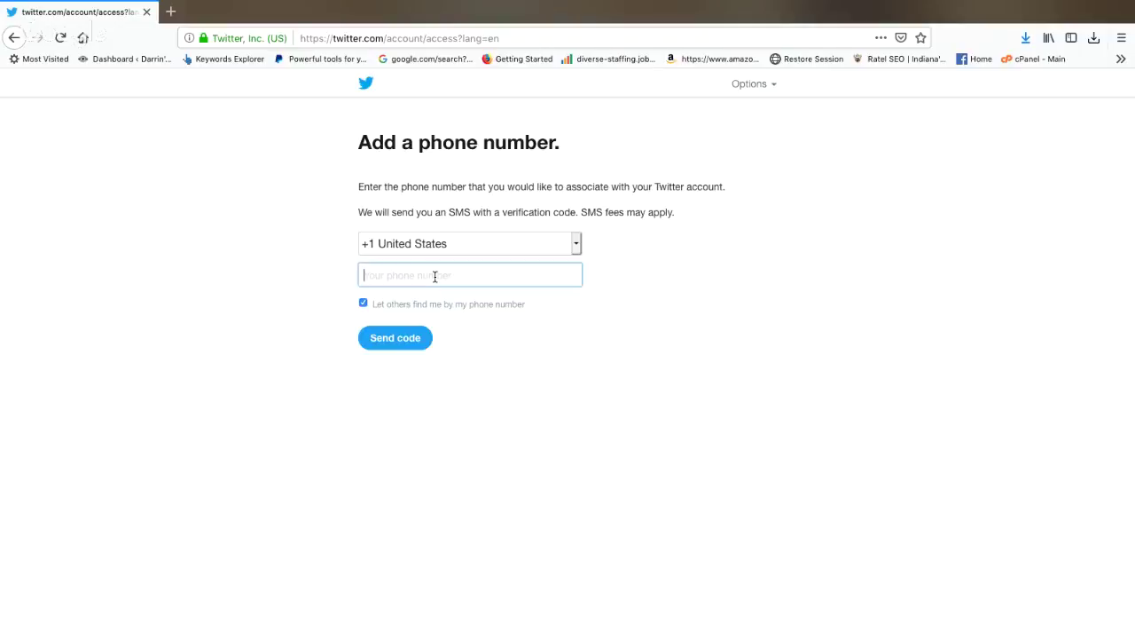
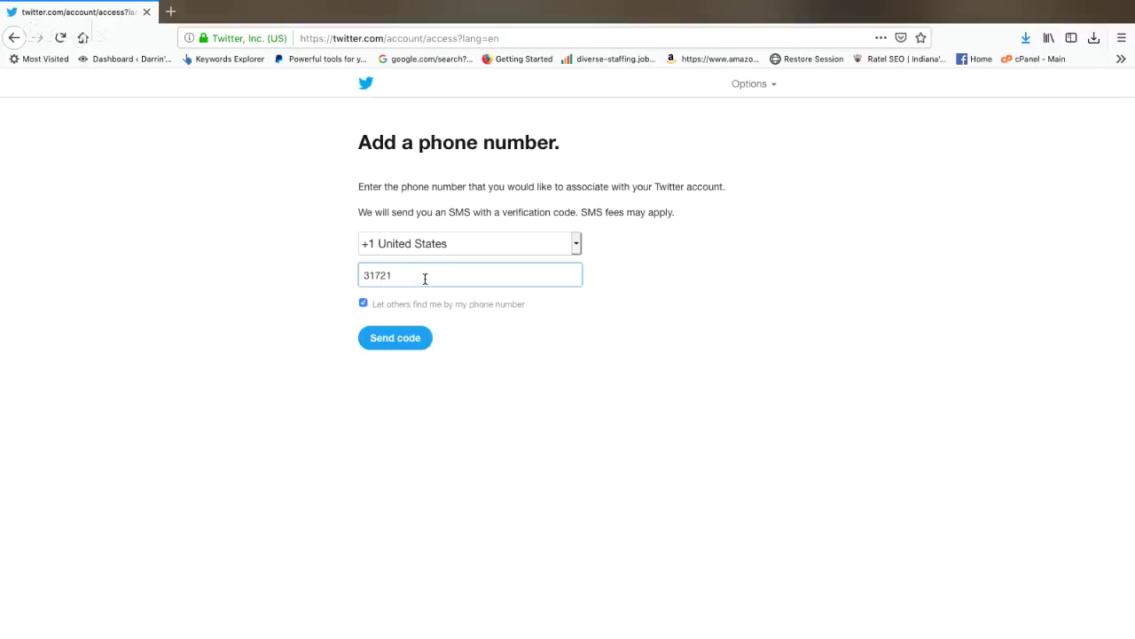
{"action": "key", "text": "Return"}
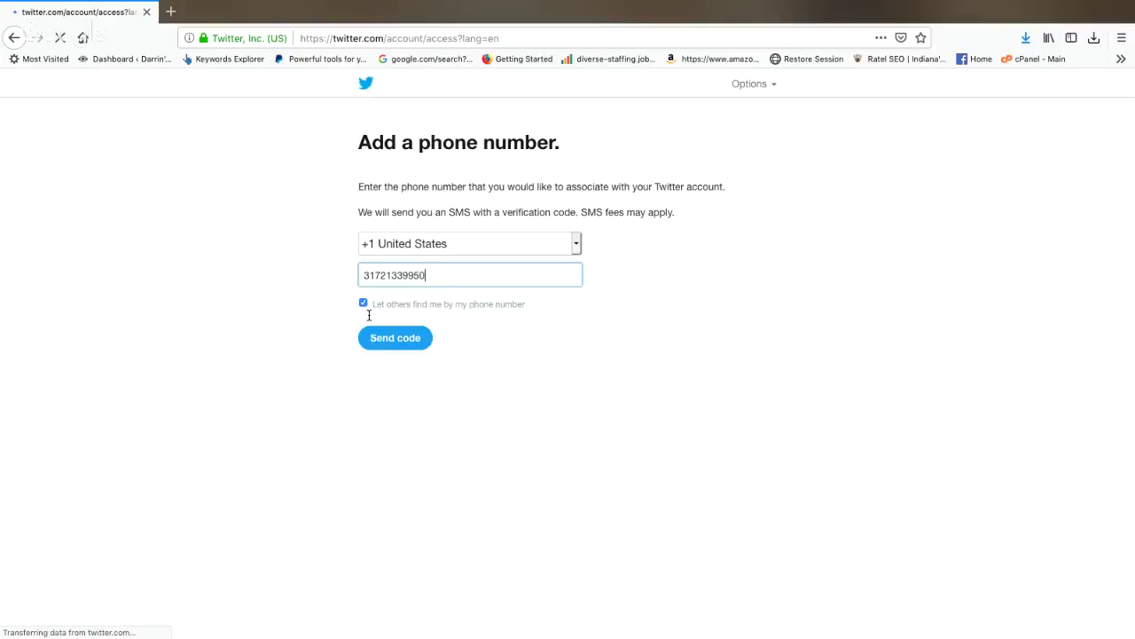
{"action": "left_click", "coordinate": [364, 304]}
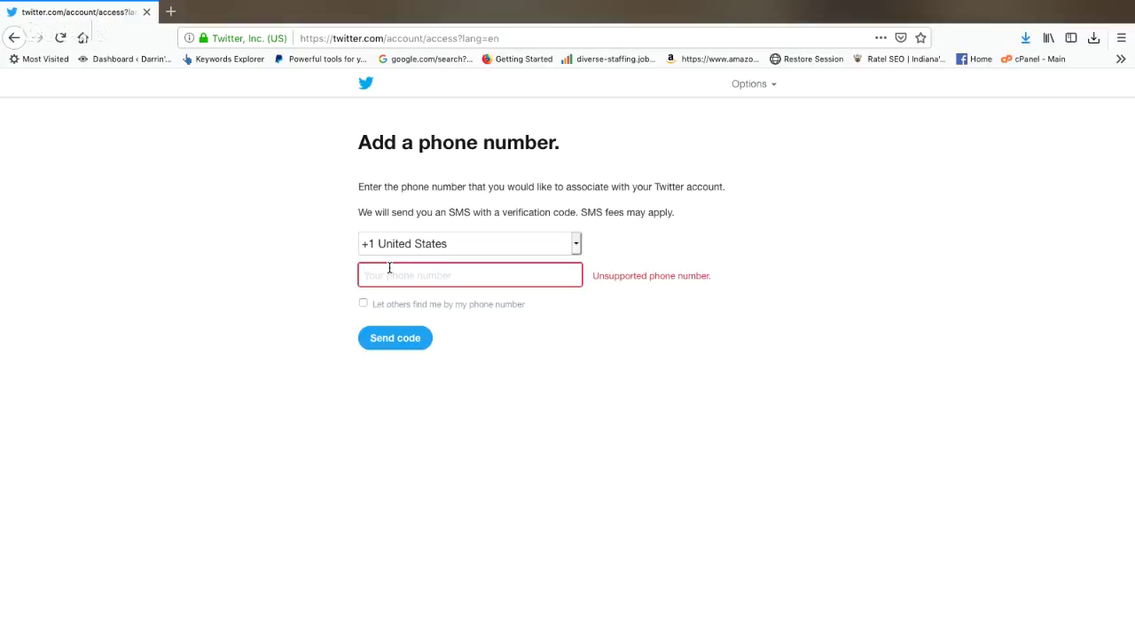
Step: Re-enter a different phone number in the field and add dash formatting
{"action": "left_click", "coordinate": [389, 267]}
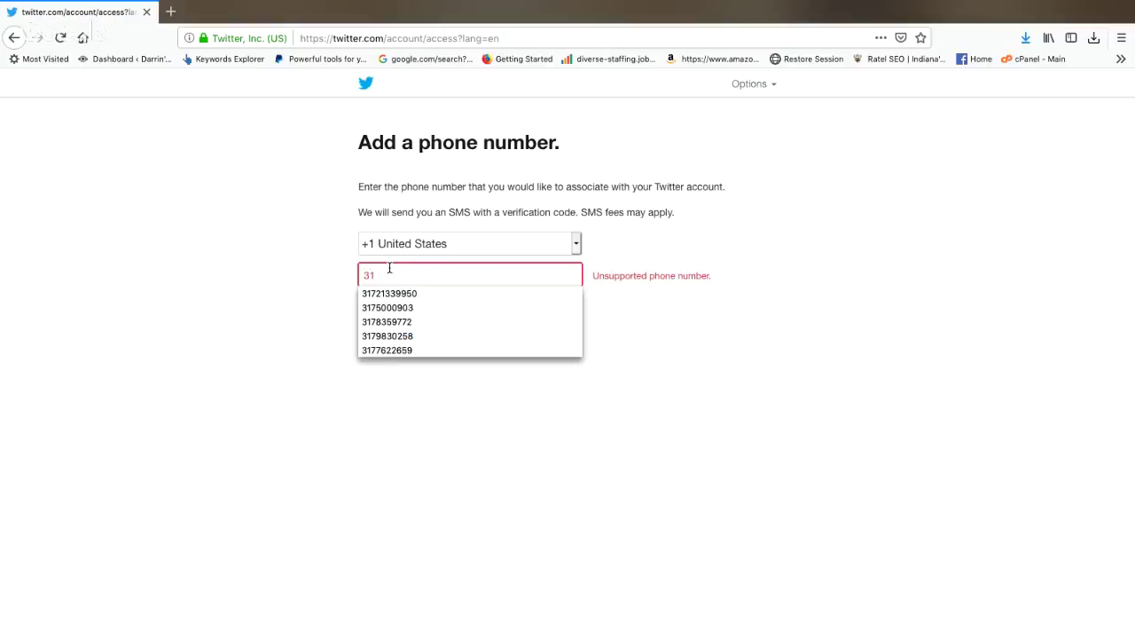
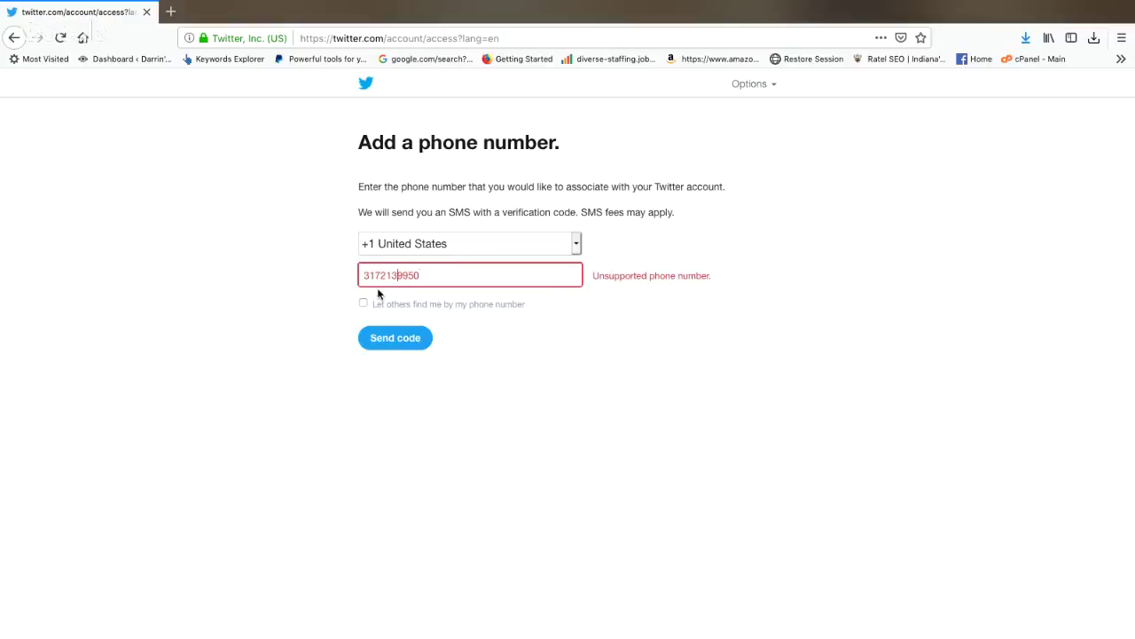
{"action": "left_click_drag", "start_coordinate": [430, 278], "coordinate": [349, 280]}
{"action": "key", "text": "BackSpace"}
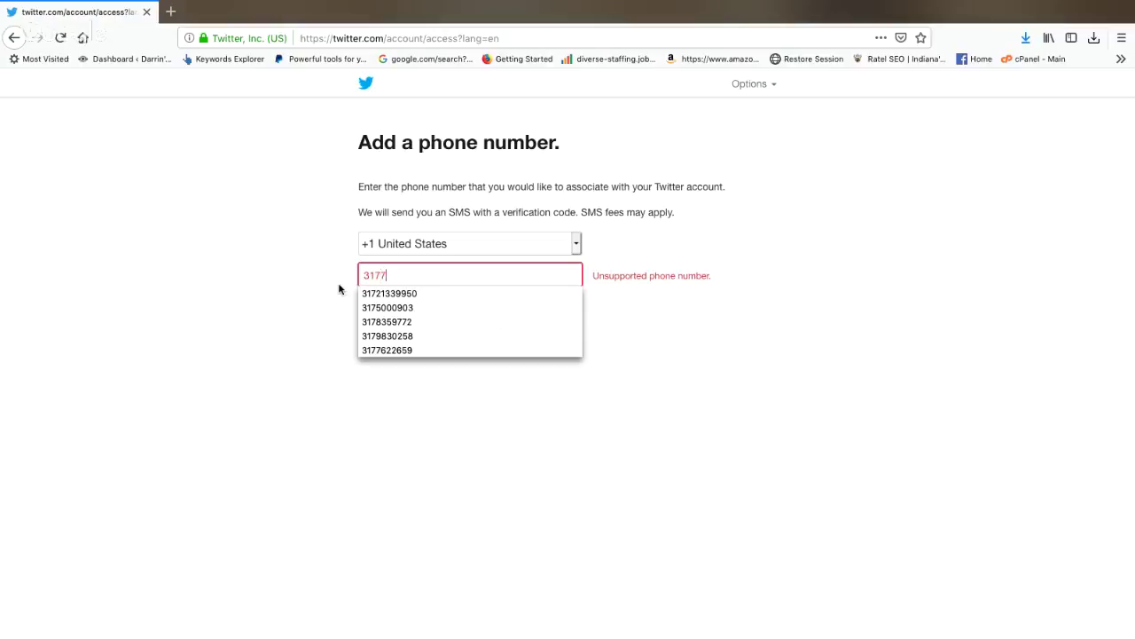
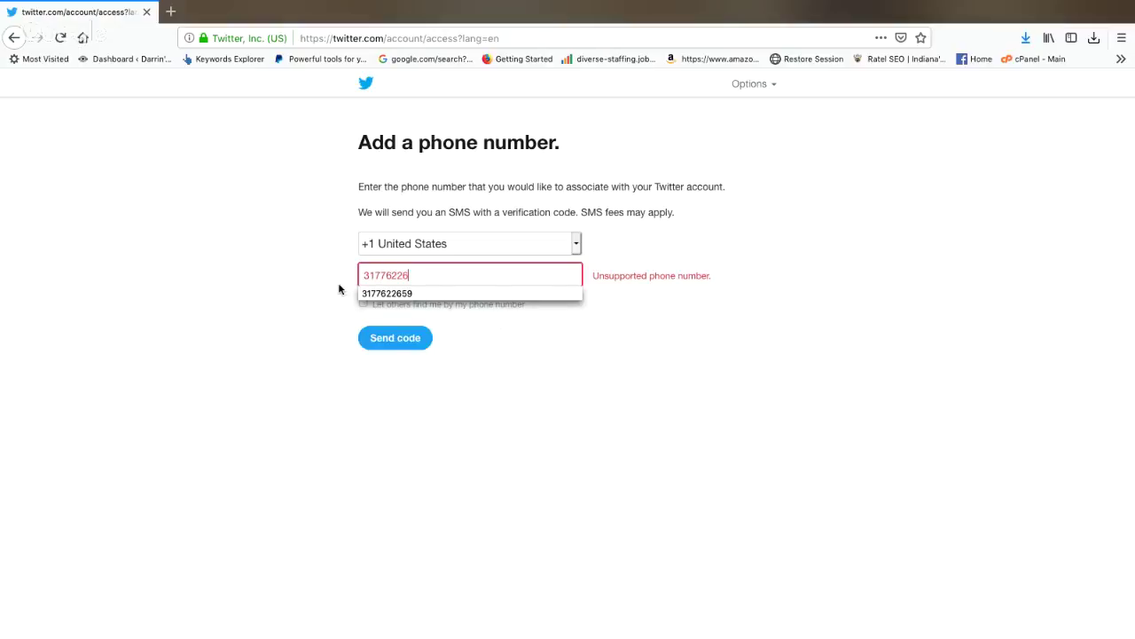
{"action": "key", "text": "Tab"}
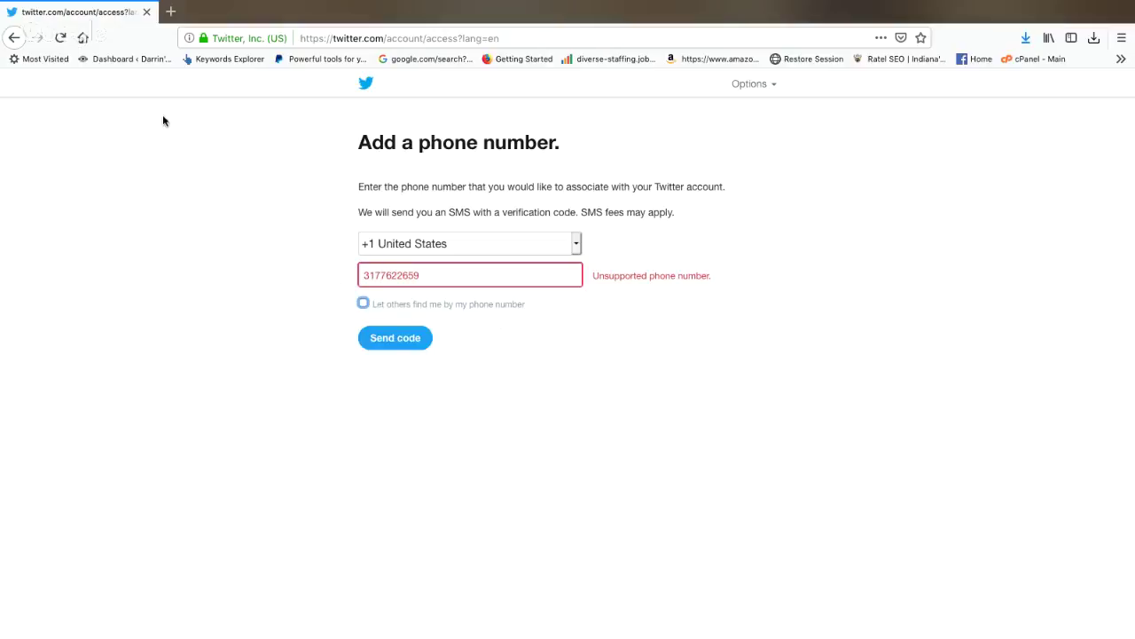
{"action": "left_click", "coordinate": [357, 301]}
{"action": "left_click", "coordinate": [377, 275]}
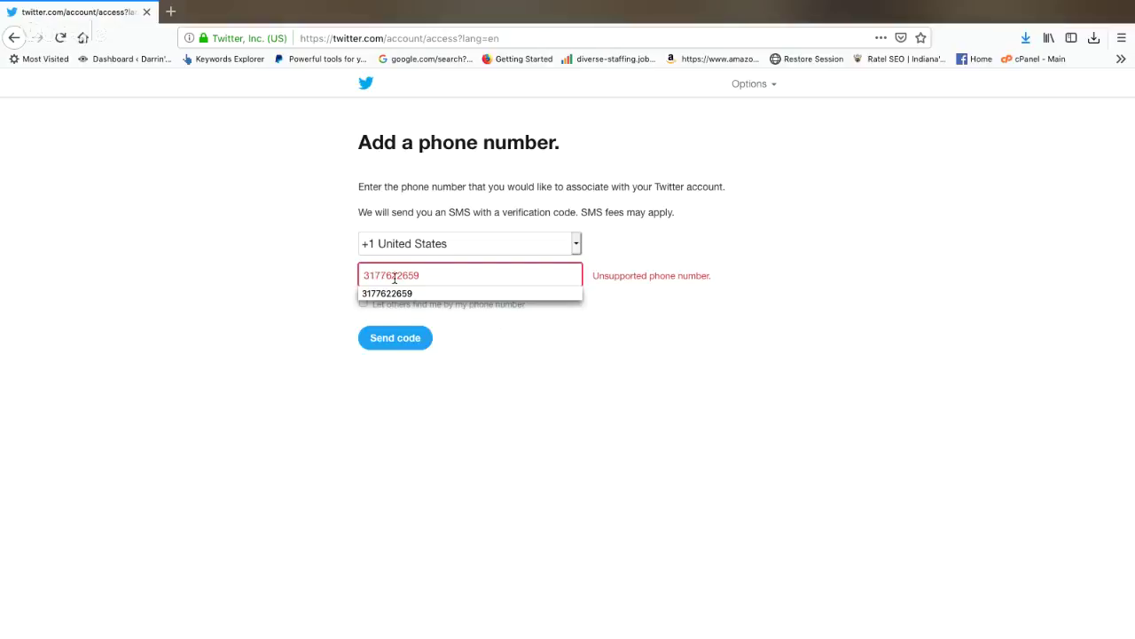
{"action": "type", "text": "-762"}
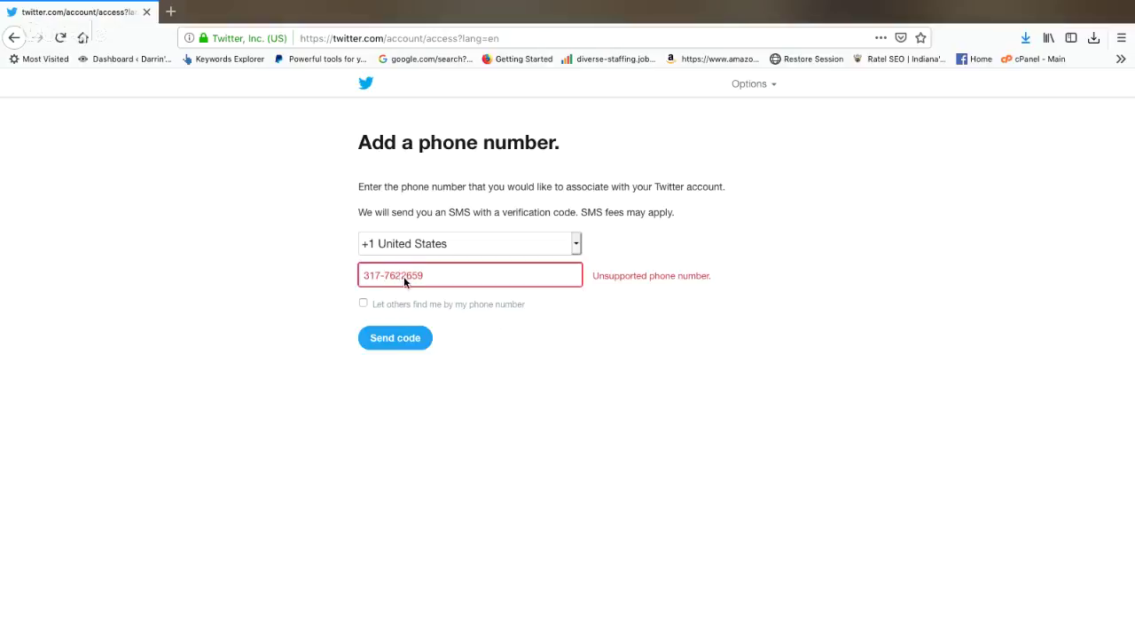
{"action": "type", "text": "-"}
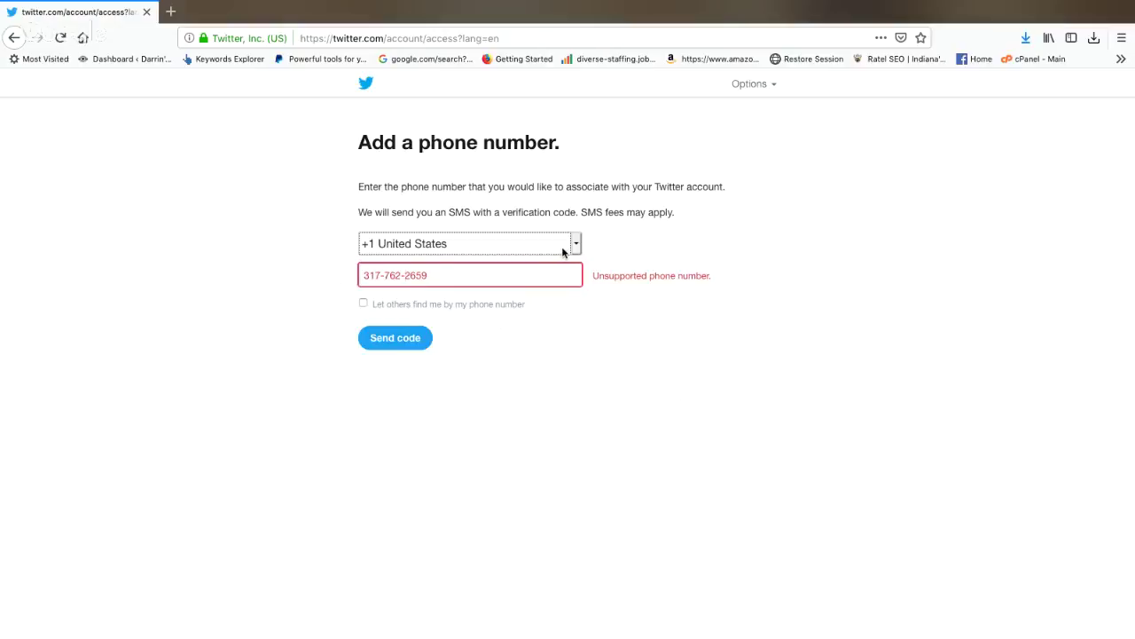
Step: Keep +1 United States as country, clear the phone field and reload the page
{"action": "left_click", "coordinate": [568, 249]}
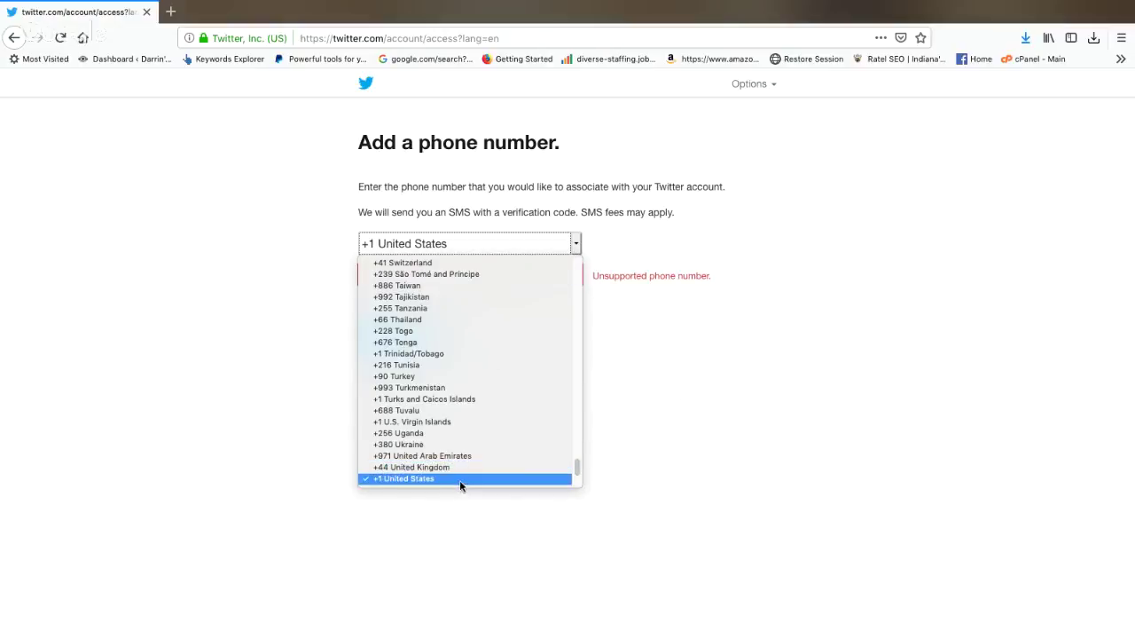
{"action": "left_click", "coordinate": [460, 480]}
{"action": "left_click_drag", "start_coordinate": [436, 278], "coordinate": [308, 257]}
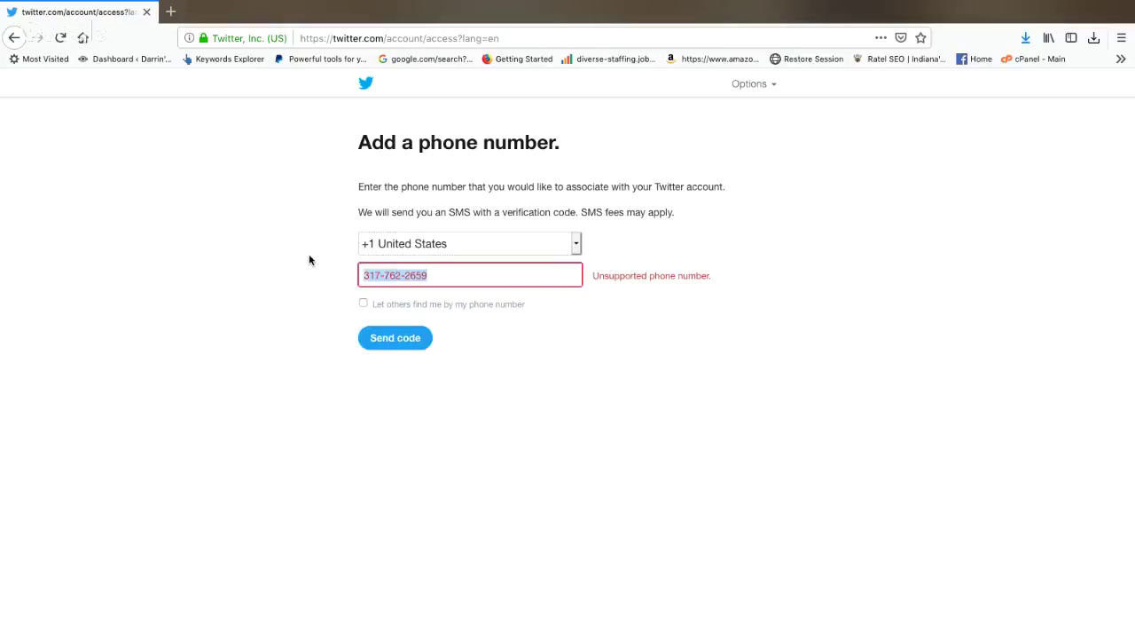
{"action": "key", "text": "BackSpace"}
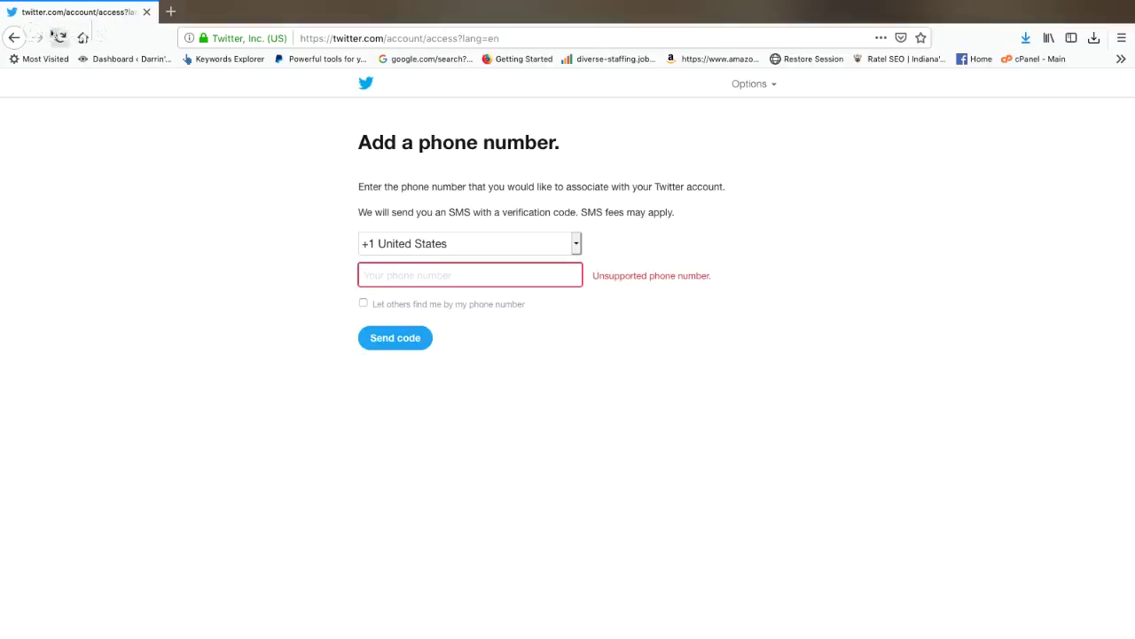
{"action": "left_click", "coordinate": [60, 37]}
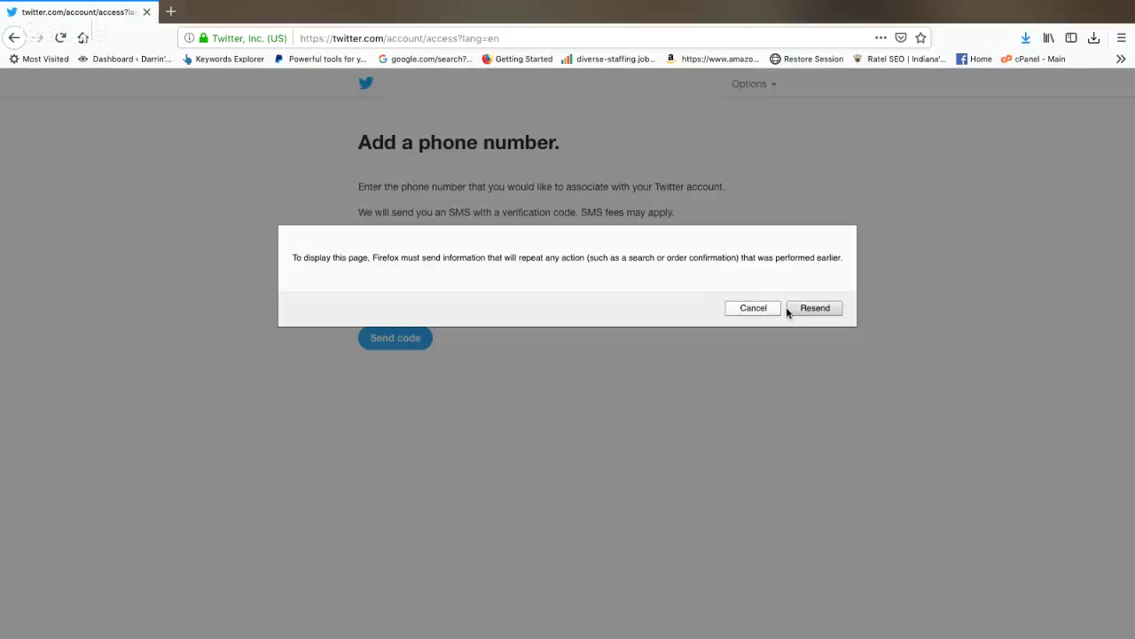
Step: Confirm resending the page, enter a phone number and request a verification code
{"action": "left_click", "coordinate": [789, 312]}
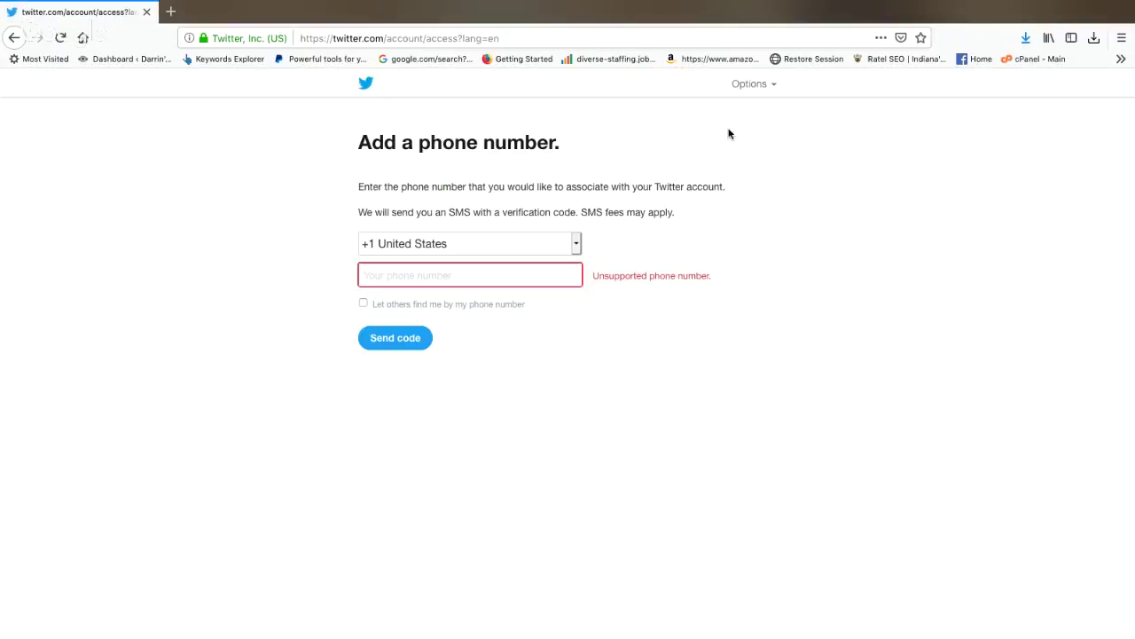
{"action": "left_click", "coordinate": [469, 273]}
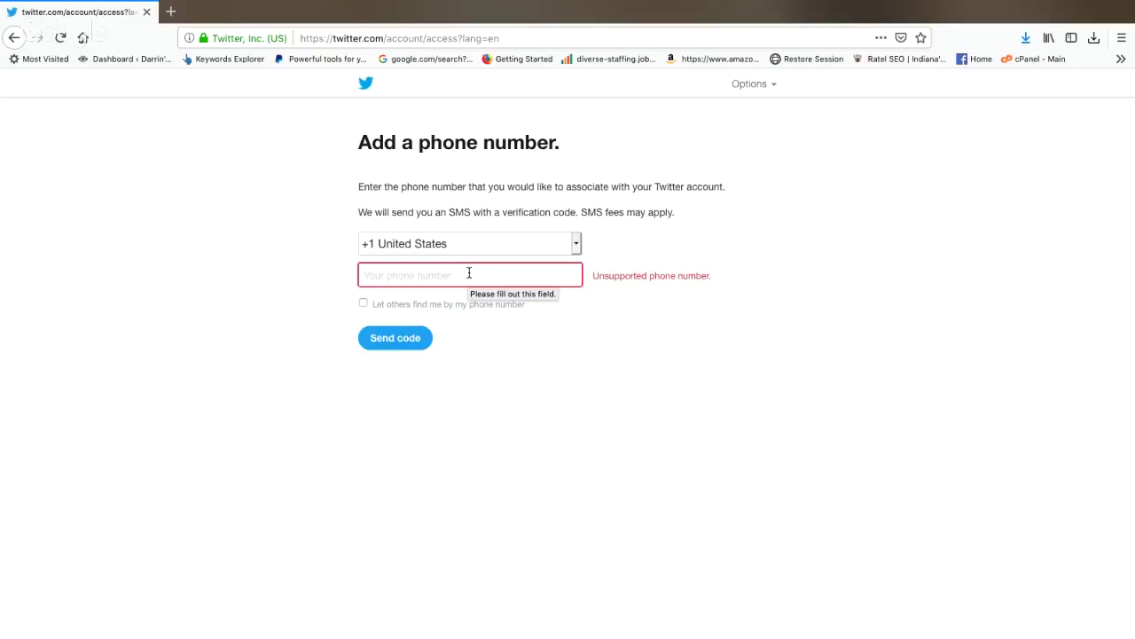
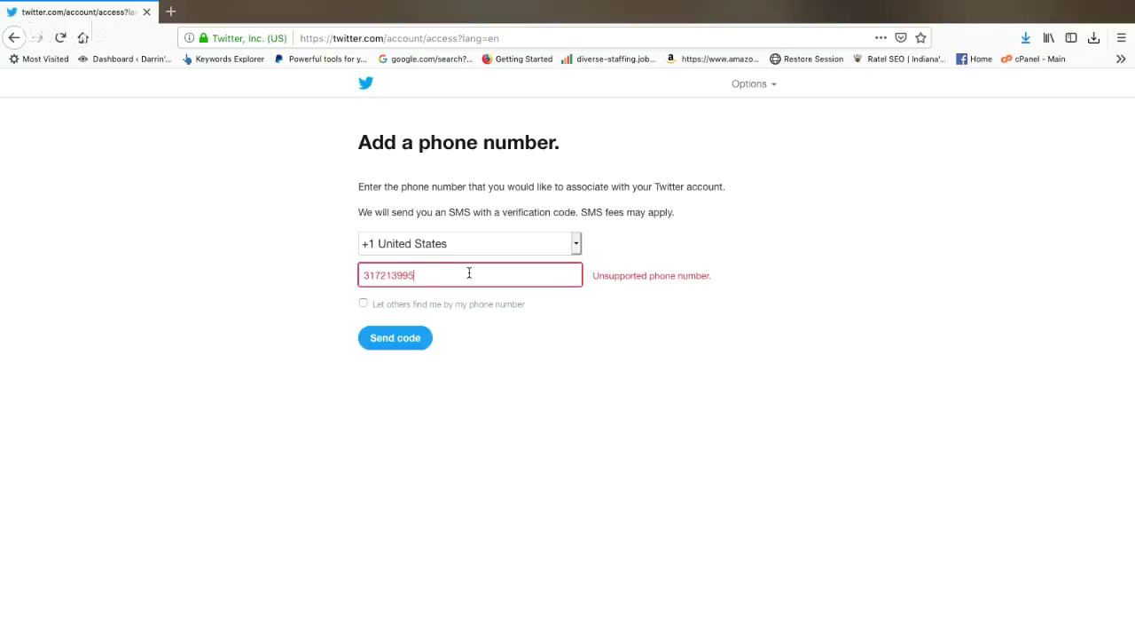
{"action": "left_click", "coordinate": [398, 338]}
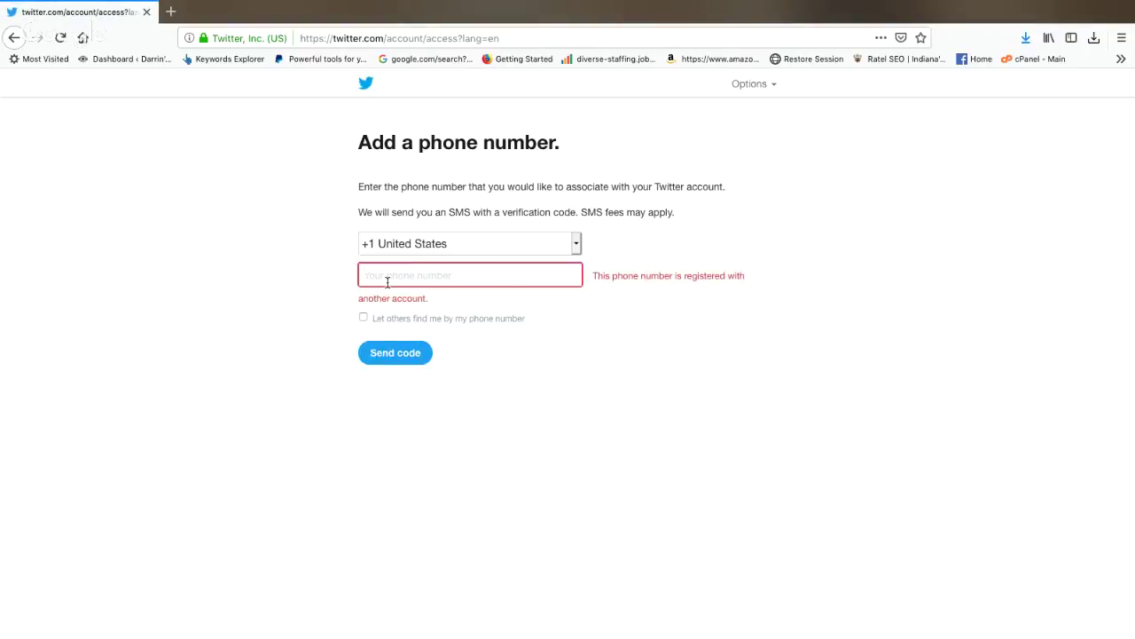
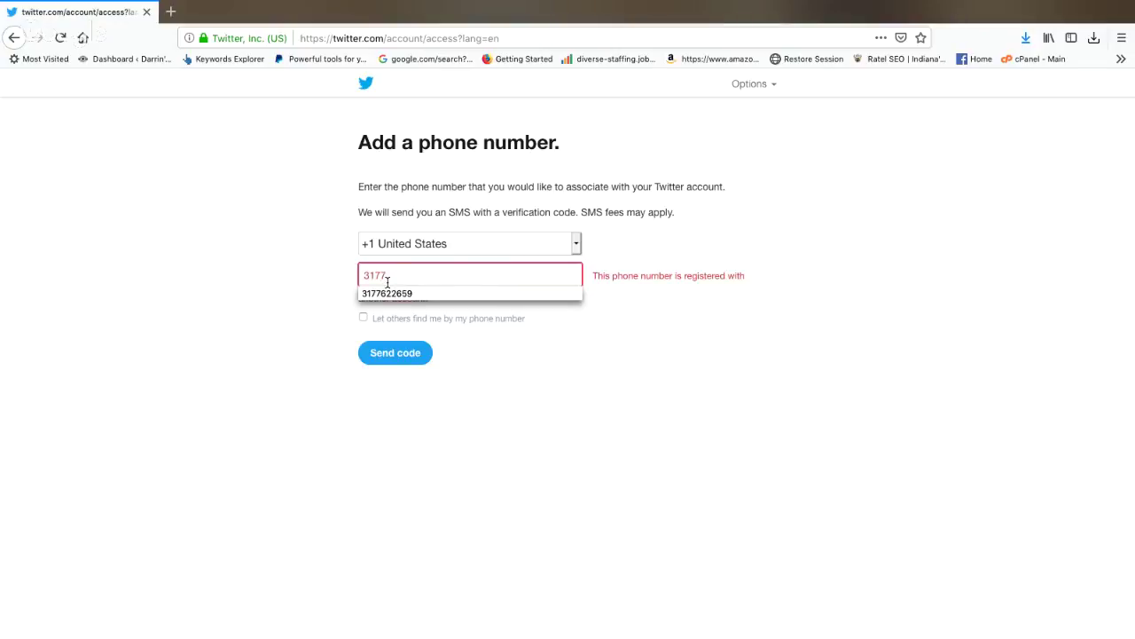
Step: Retry with the saved phone number, keep United States, then bring up the Options menu
{"action": "left_click", "coordinate": [405, 293]}
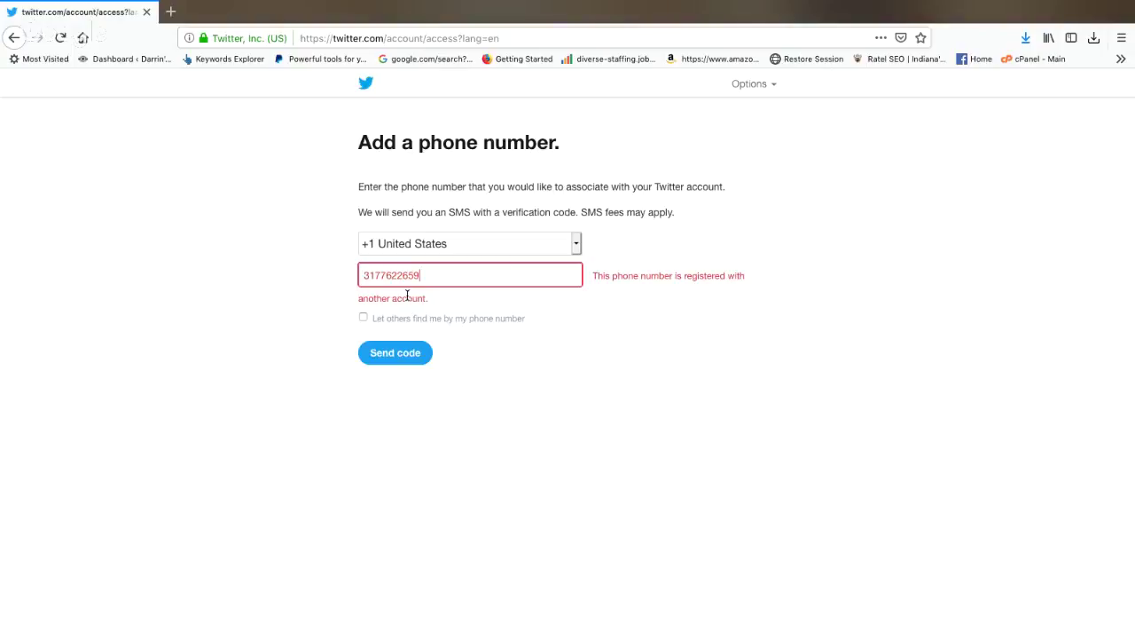
{"action": "left_click", "coordinate": [413, 351]}
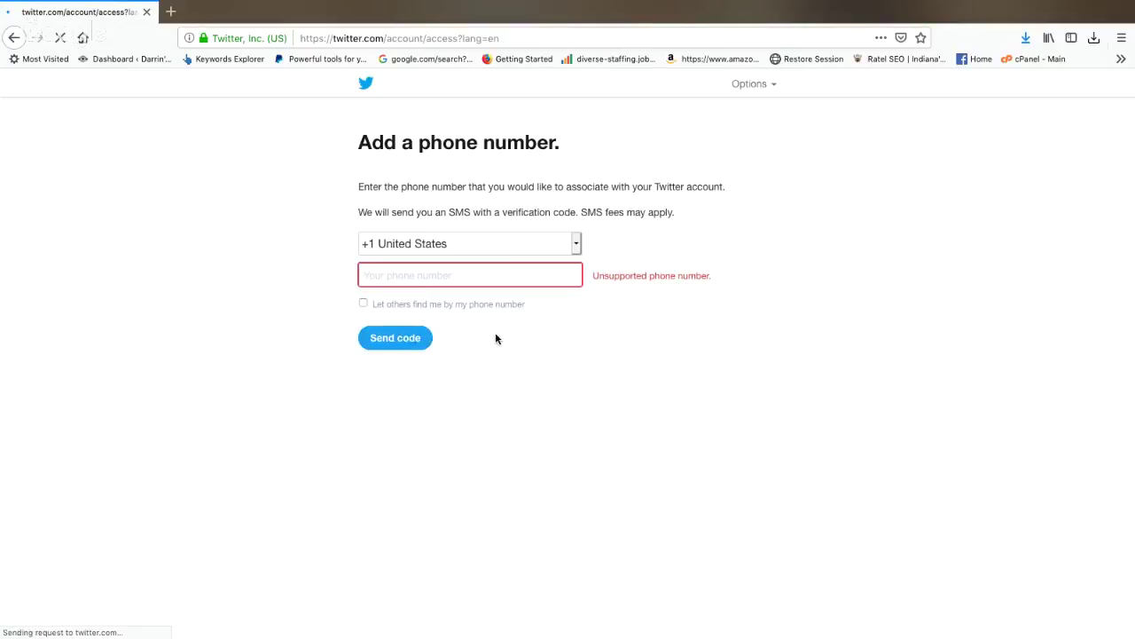
{"action": "left_click", "coordinate": [577, 244]}
{"action": "left_click", "coordinate": [449, 215]}
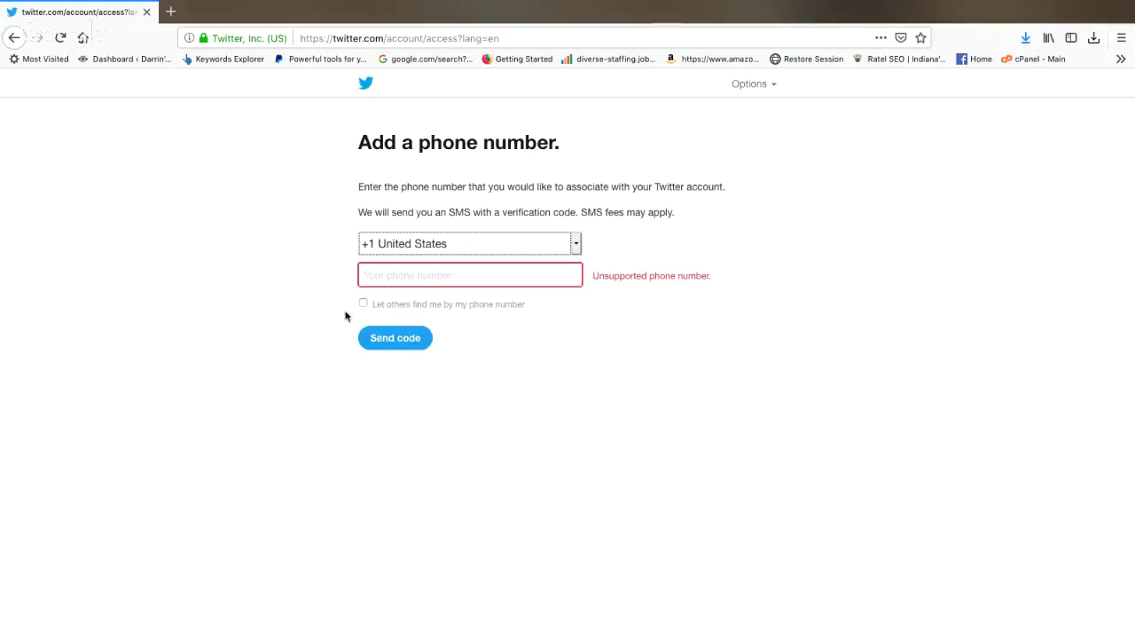
{"action": "left_click", "coordinate": [417, 277]}
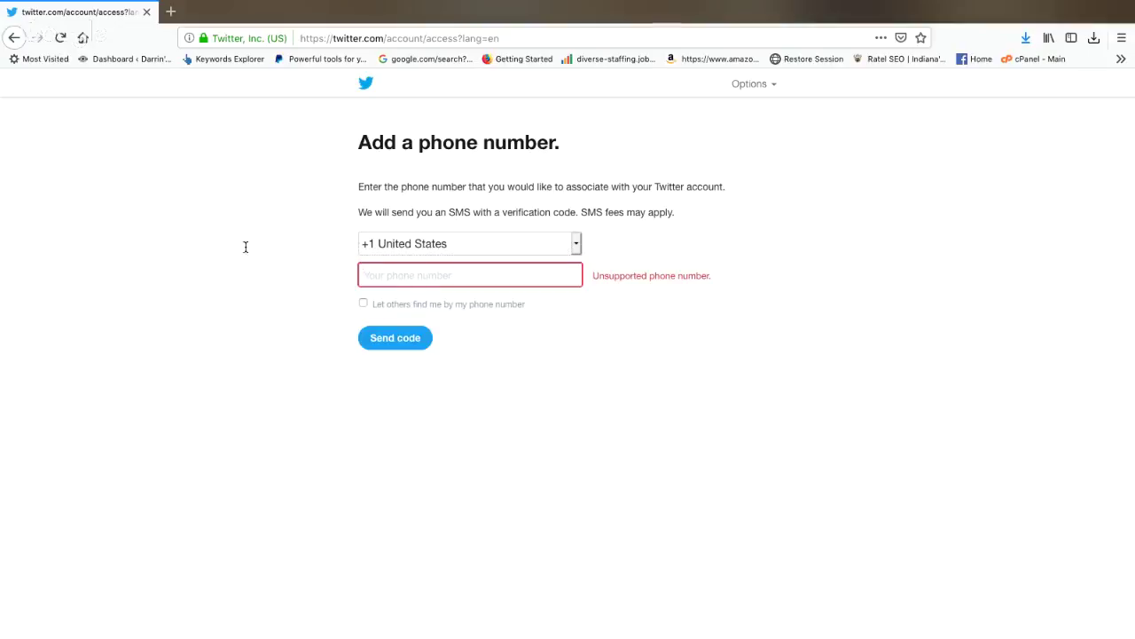
{"action": "left_click", "coordinate": [754, 85]}
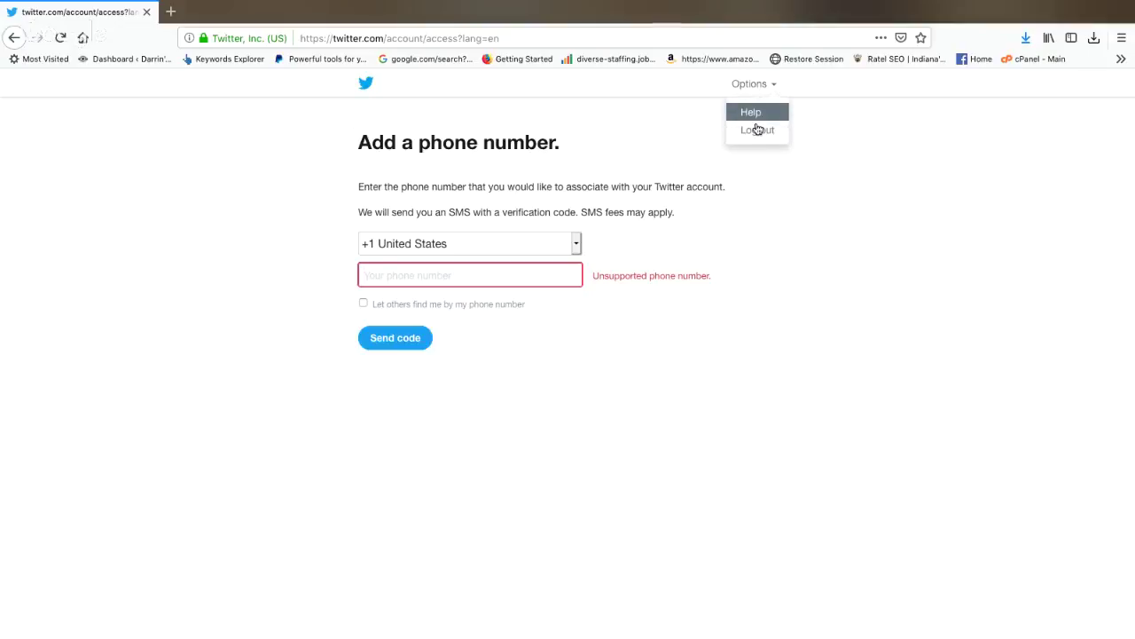
Step: Open Twitter Help from the Options menu in a new tab
{"action": "left_click", "coordinate": [757, 130]}
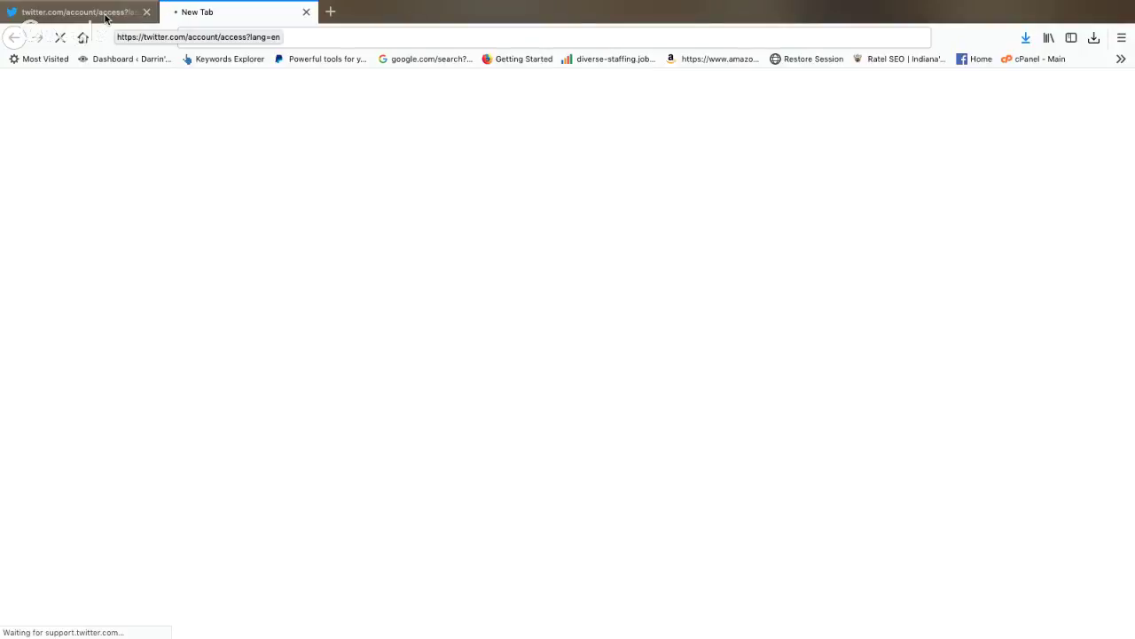
{"action": "left_click", "coordinate": [109, 22]}
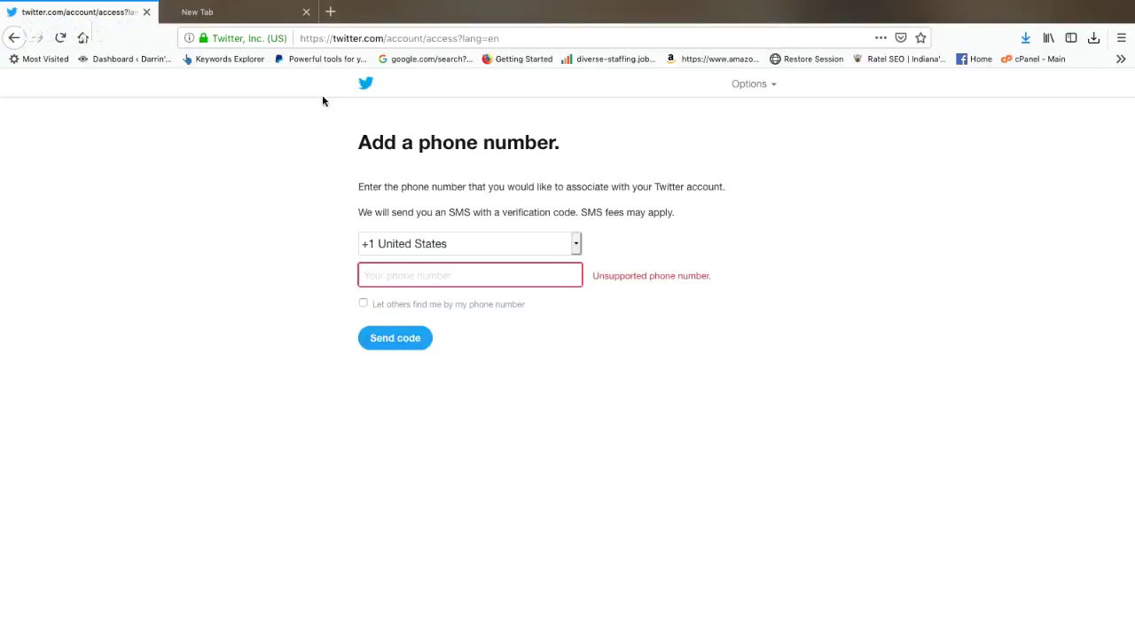
{"action": "left_click", "coordinate": [238, 14]}
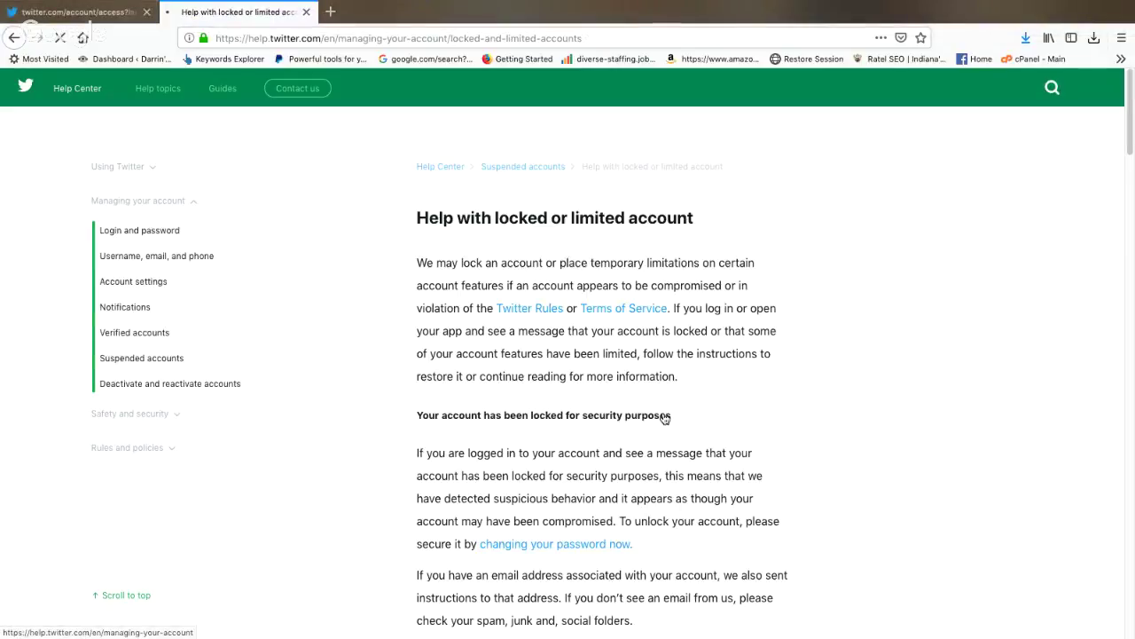
Step: Read through the locked-account article, then go to the Username, email, and phone topics
{"action": "scroll", "coordinate": [665, 418], "scroll_direction": "down", "scroll_amount": 1}
{"action": "scroll", "coordinate": [447, 373], "scroll_direction": "down", "scroll_amount": 1}
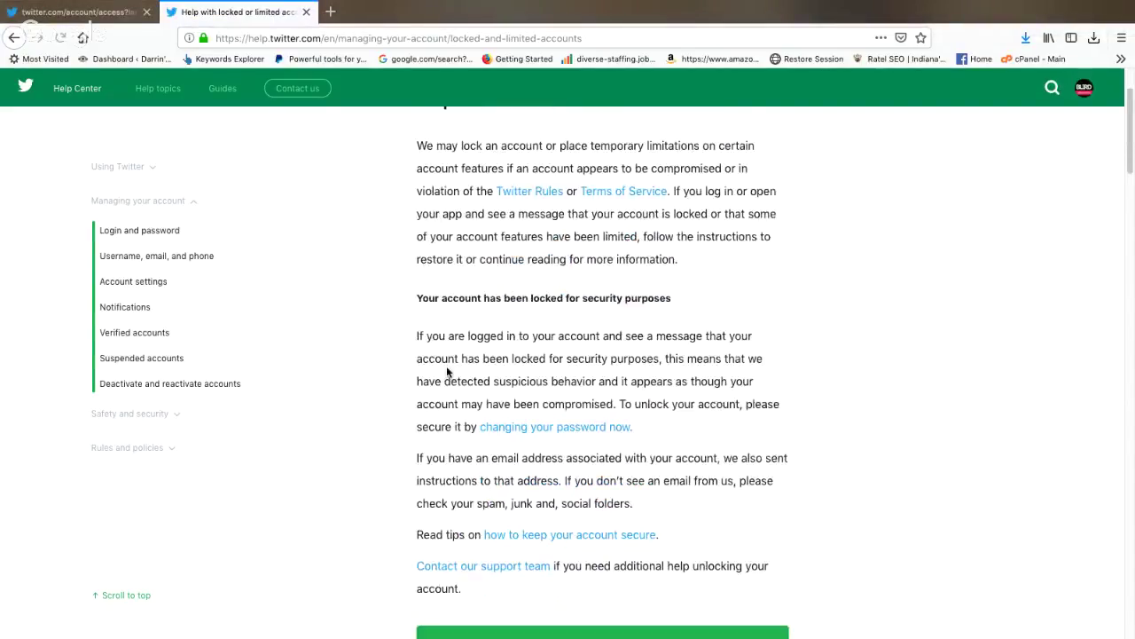
{"action": "scroll", "coordinate": [447, 373], "scroll_direction": "down", "scroll_amount": 2}
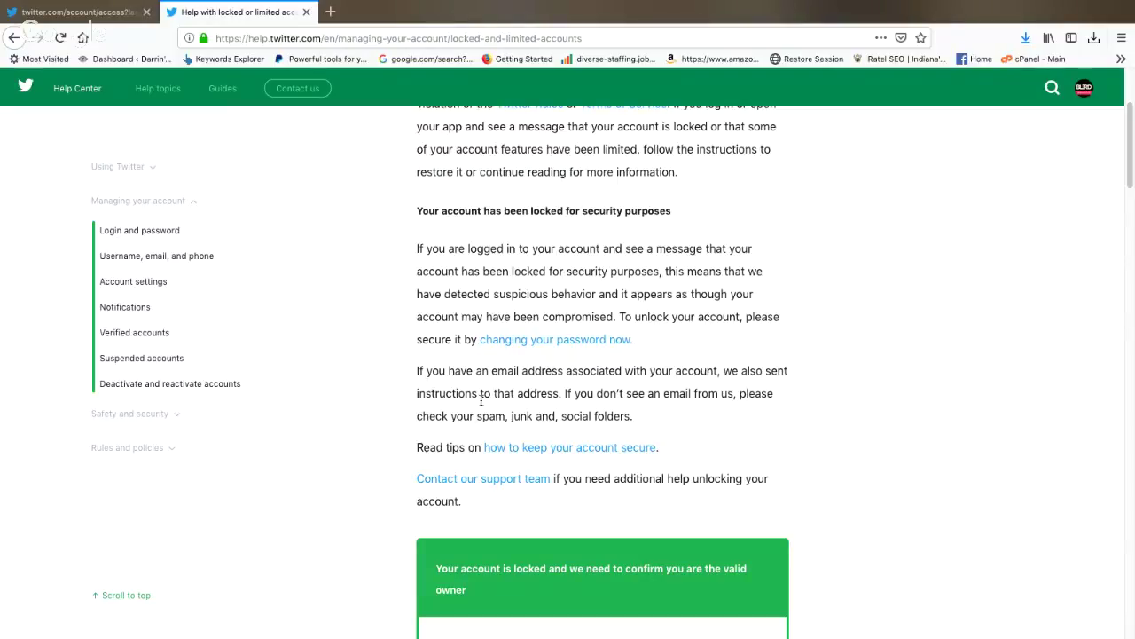
{"action": "scroll", "coordinate": [578, 396], "scroll_direction": "down", "scroll_amount": 3}
{"action": "scroll", "coordinate": [568, 408], "scroll_direction": "down", "scroll_amount": 3}
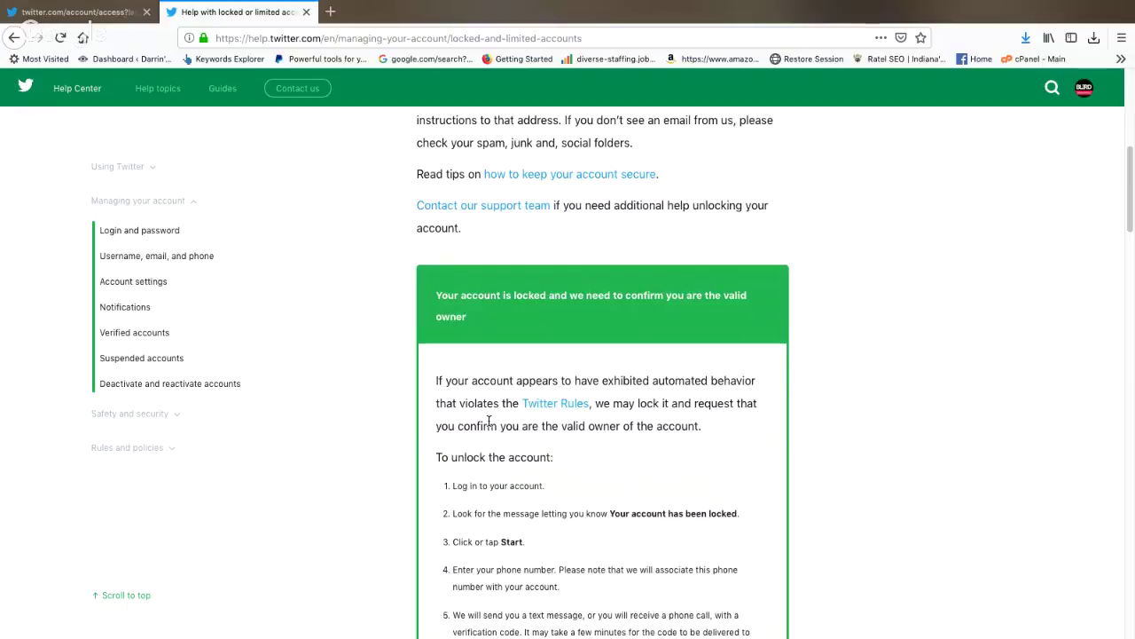
{"action": "scroll", "coordinate": [589, 400], "scroll_direction": "down", "scroll_amount": 2}
{"action": "scroll", "coordinate": [599, 402], "scroll_direction": "down", "scroll_amount": 2}
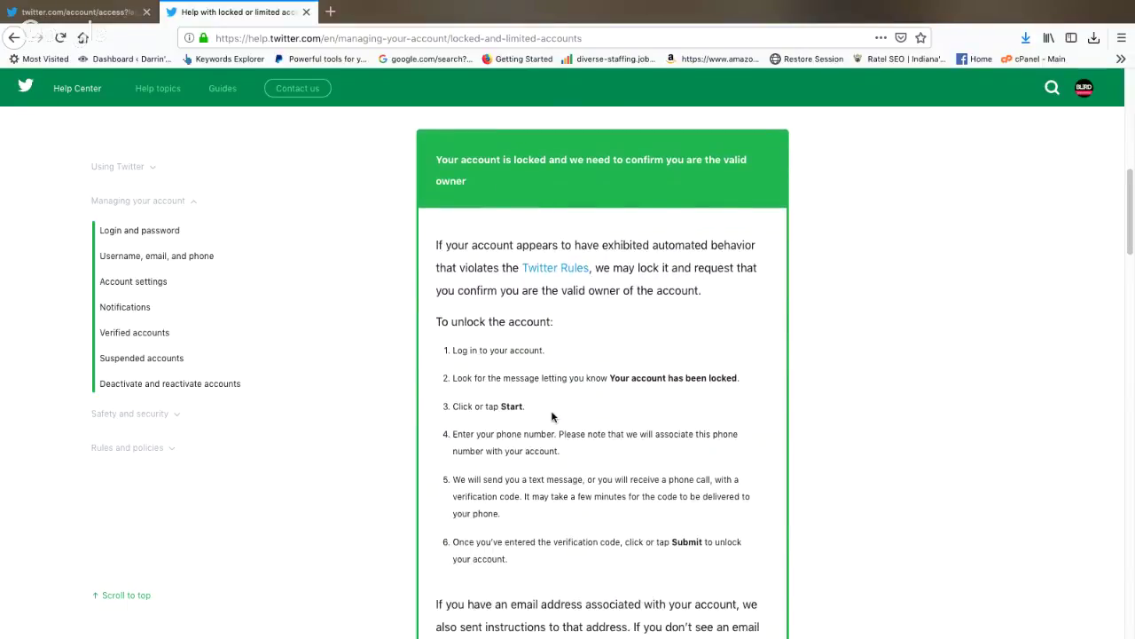
{"action": "scroll", "coordinate": [485, 450], "scroll_direction": "down", "scroll_amount": 3}
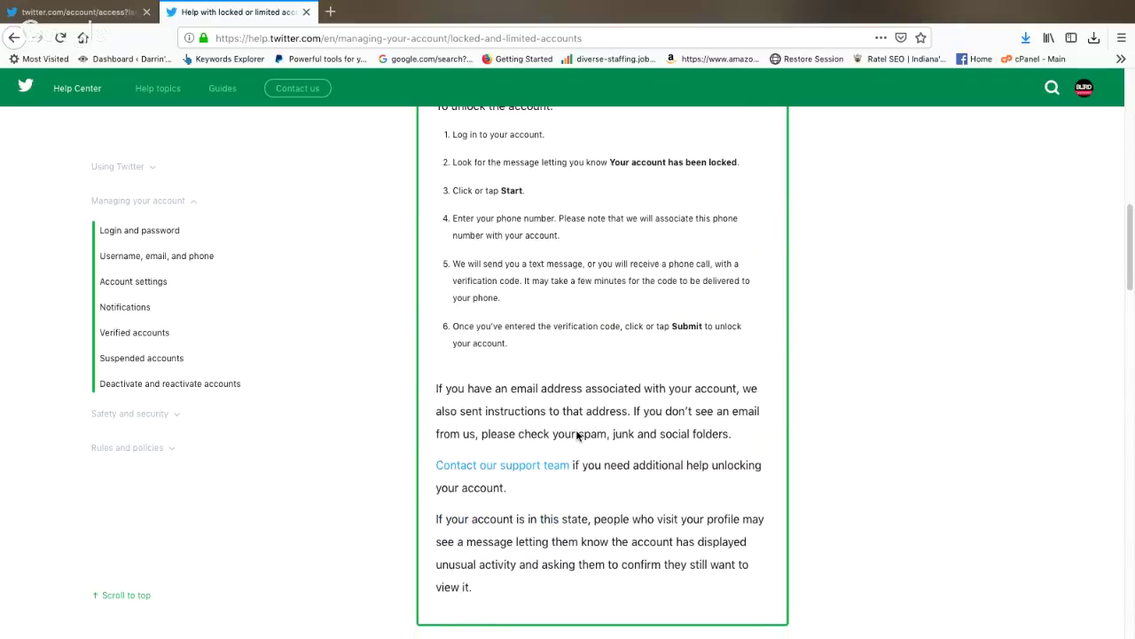
{"action": "scroll", "coordinate": [553, 438], "scroll_direction": "down", "scroll_amount": 2}
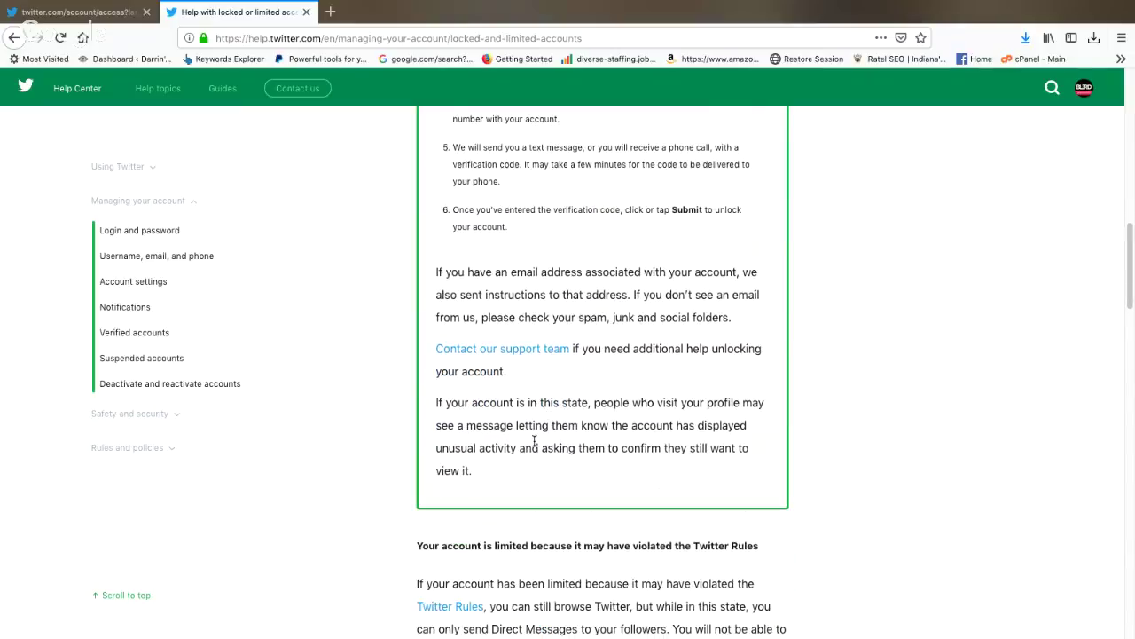
{"action": "scroll", "coordinate": [535, 441], "scroll_direction": "down", "scroll_amount": 3}
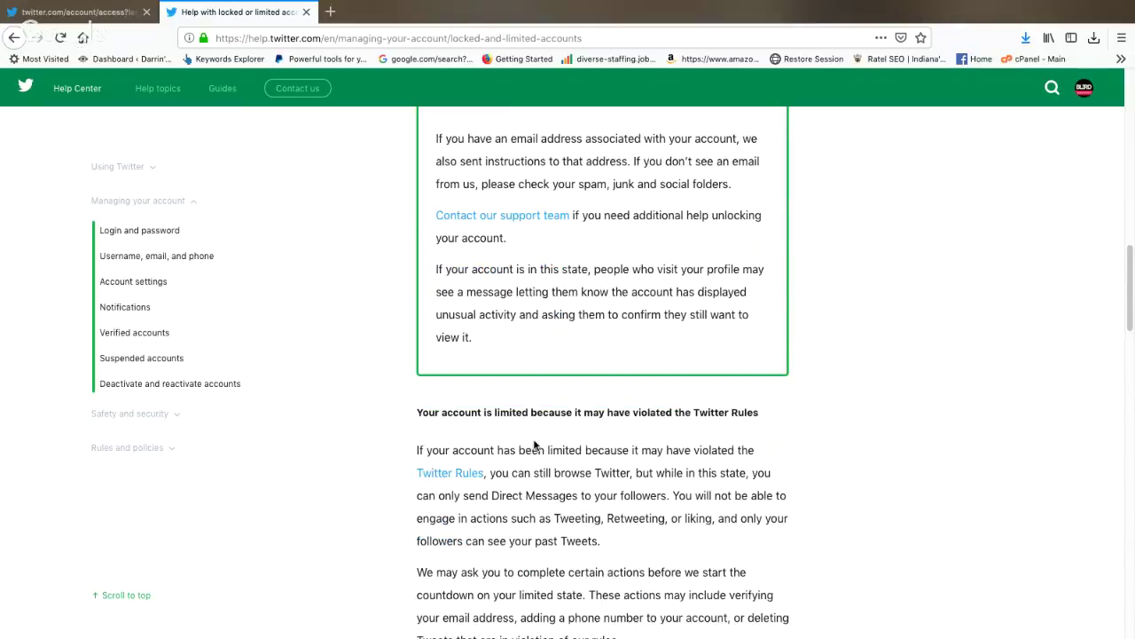
{"action": "scroll", "coordinate": [535, 445], "scroll_direction": "down", "scroll_amount": 2}
{"action": "scroll", "coordinate": [516, 443], "scroll_direction": "down", "scroll_amount": 3}
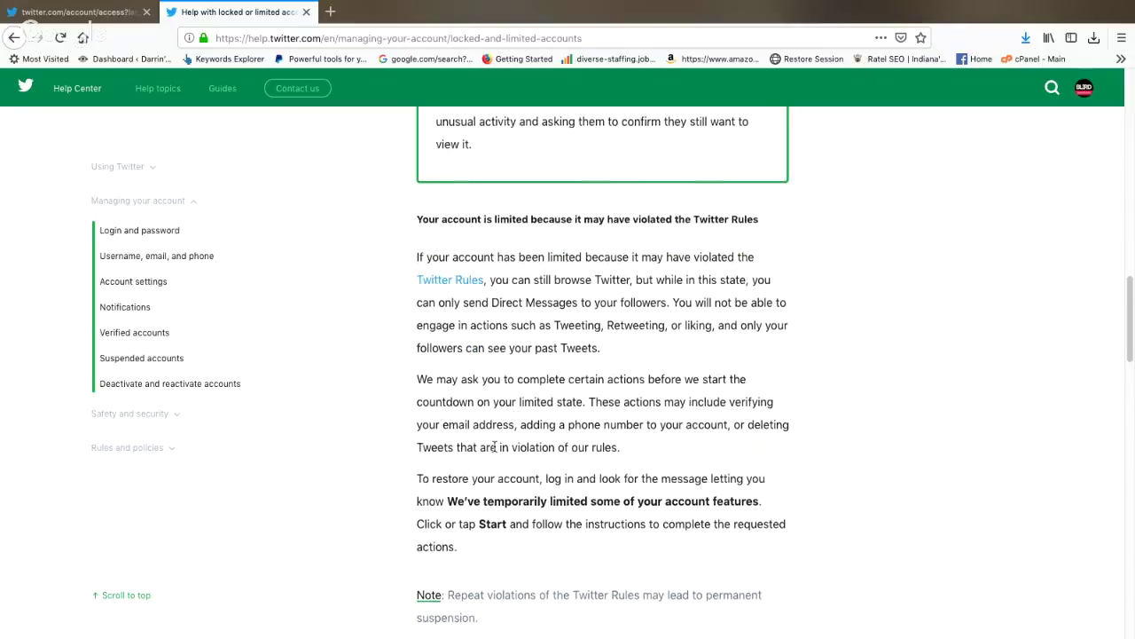
{"action": "left_click", "coordinate": [190, 254]}
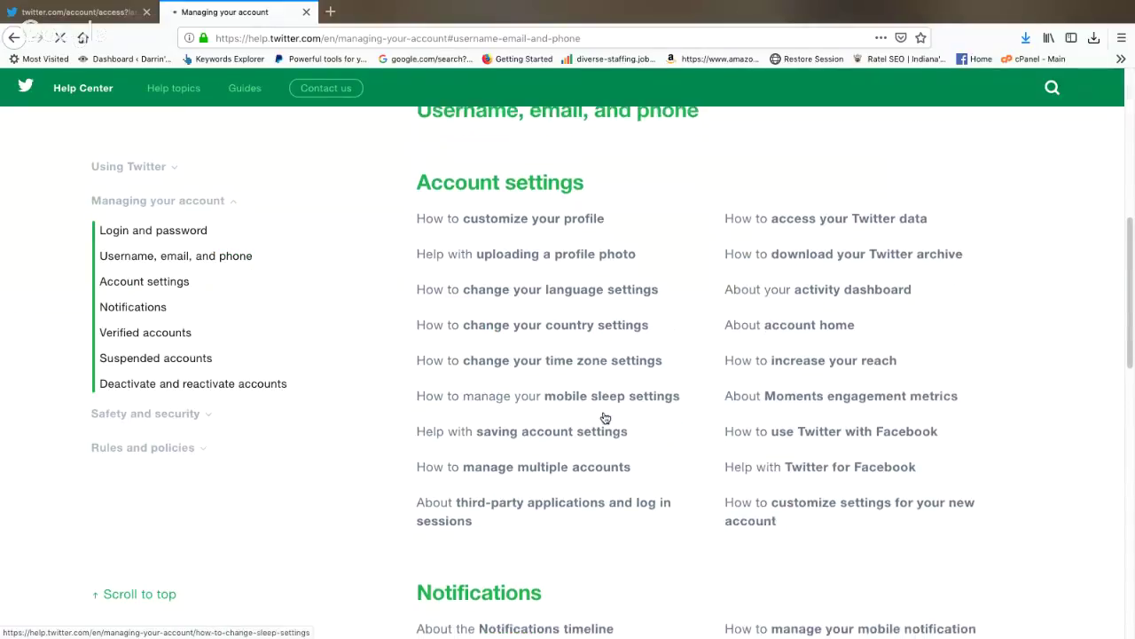
Step: Scroll past Account settings and Notifications down to Suspended accounts and Deactivate and reactivate accounts
{"action": "scroll", "coordinate": [602, 417], "scroll_direction": "down", "scroll_amount": 1}
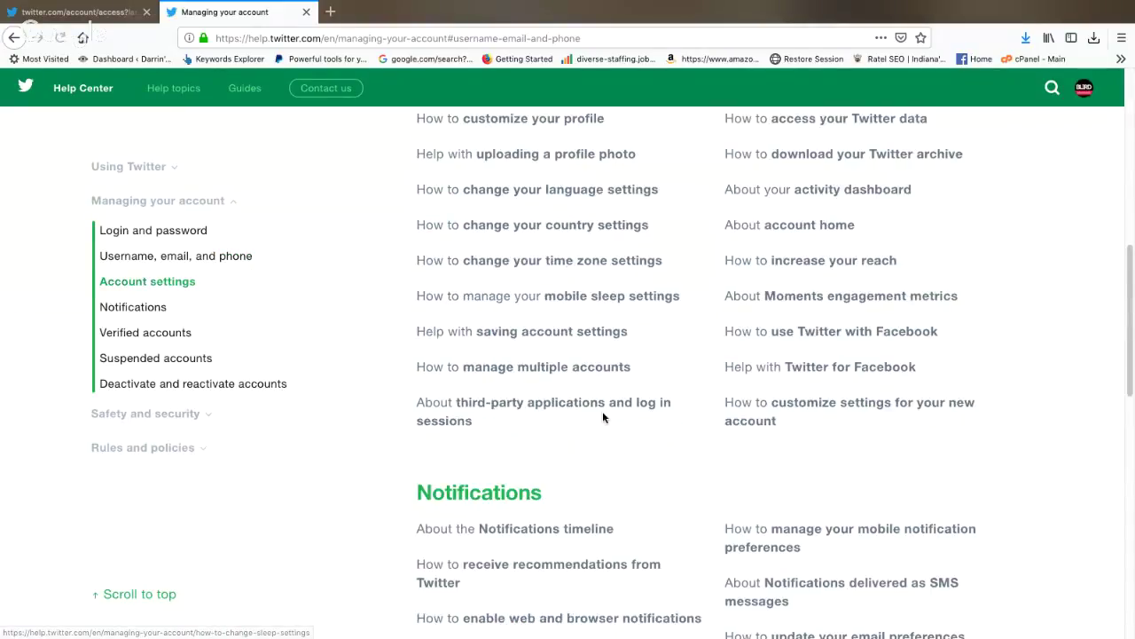
{"action": "scroll", "coordinate": [602, 417], "scroll_direction": "down", "scroll_amount": 2}
{"action": "scroll", "coordinate": [603, 416], "scroll_direction": "down", "scroll_amount": 3}
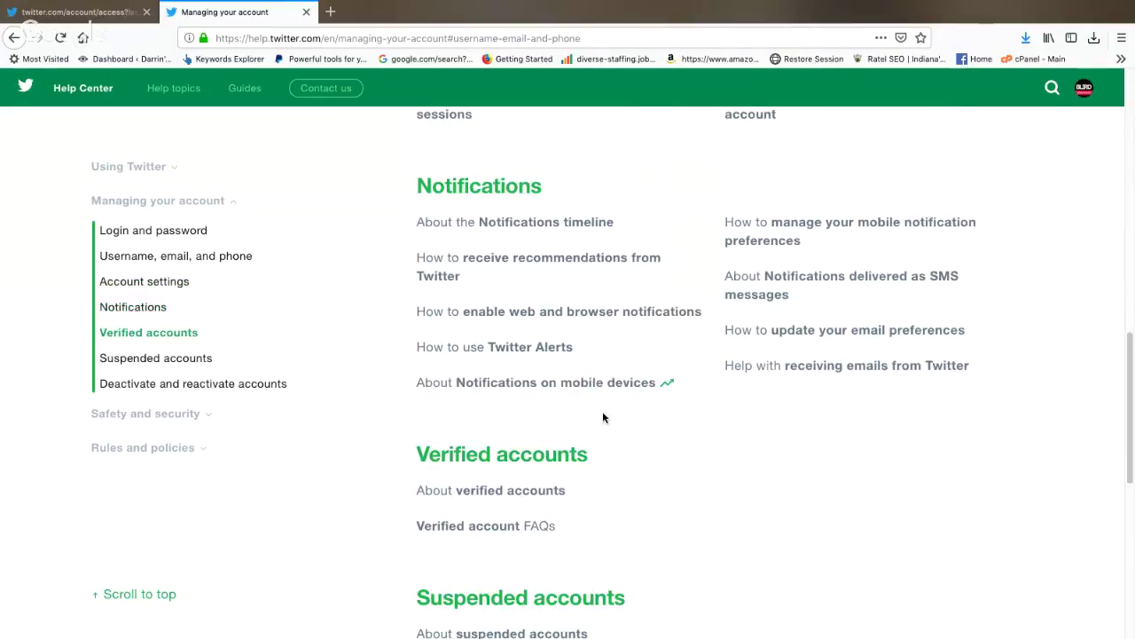
{"action": "scroll", "coordinate": [603, 417], "scroll_direction": "down", "scroll_amount": 2}
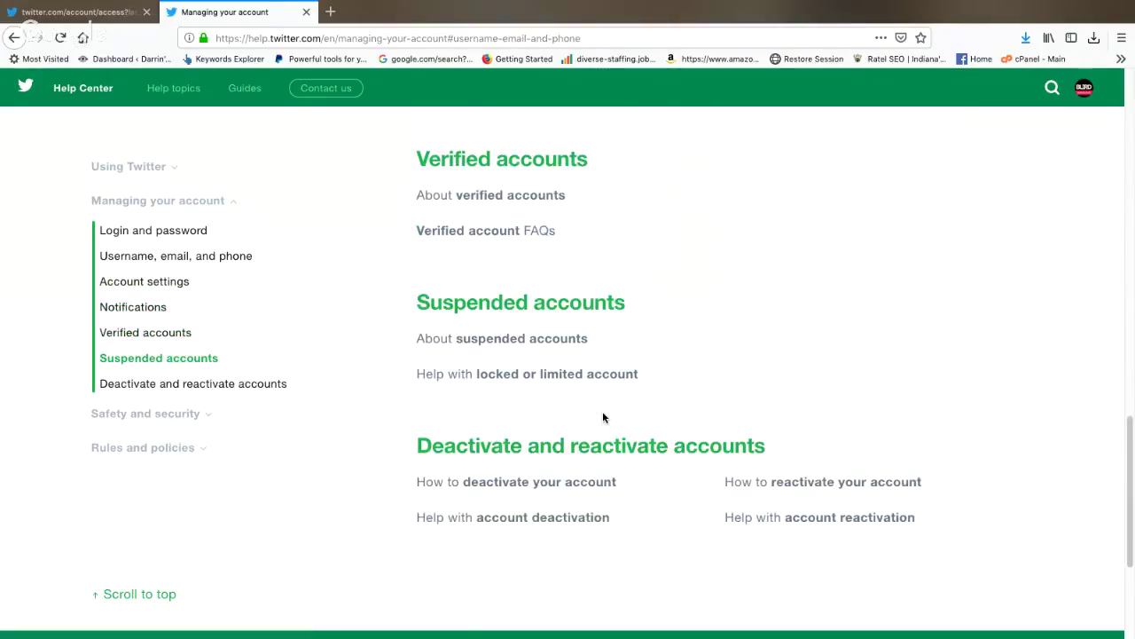
{"action": "scroll", "coordinate": [891, 427], "scroll_direction": "down", "scroll_amount": 1}
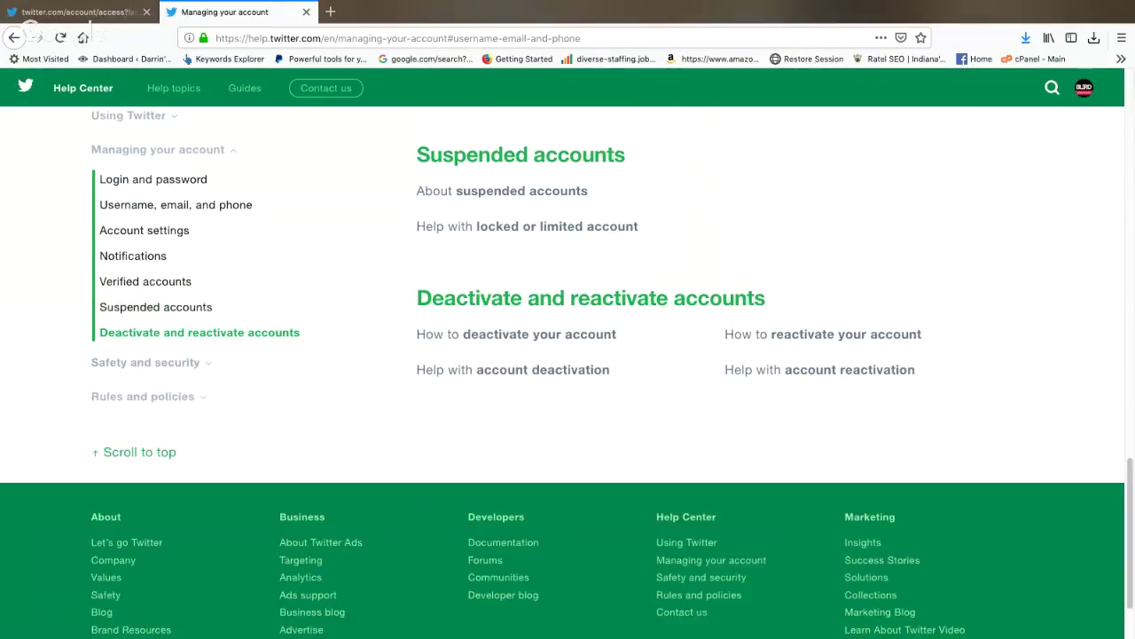